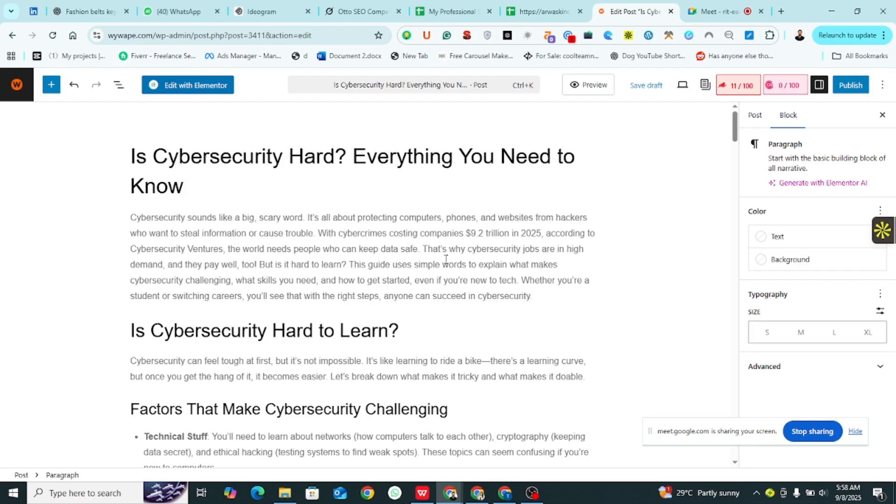
Split the introduction into three paragraphs, breaking before "This guide uses simple words" and before "Whether you're a student"
left_click(350, 264)
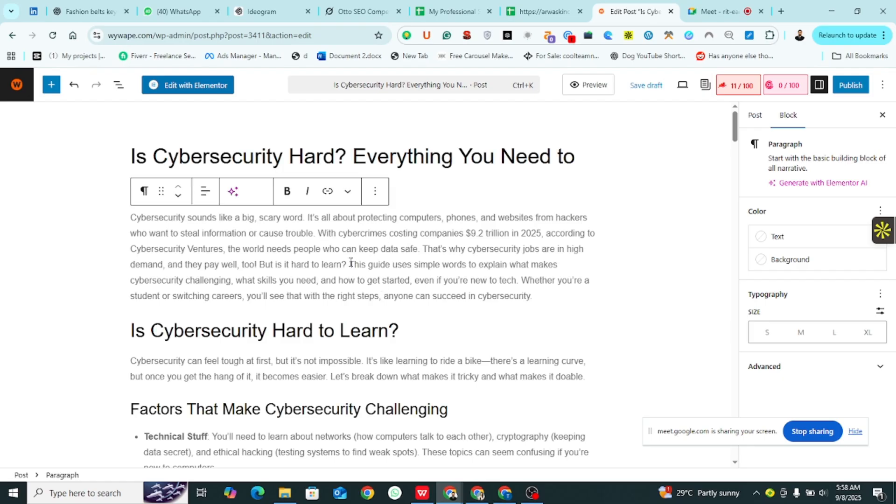
key("Return")
left_click(535, 191)
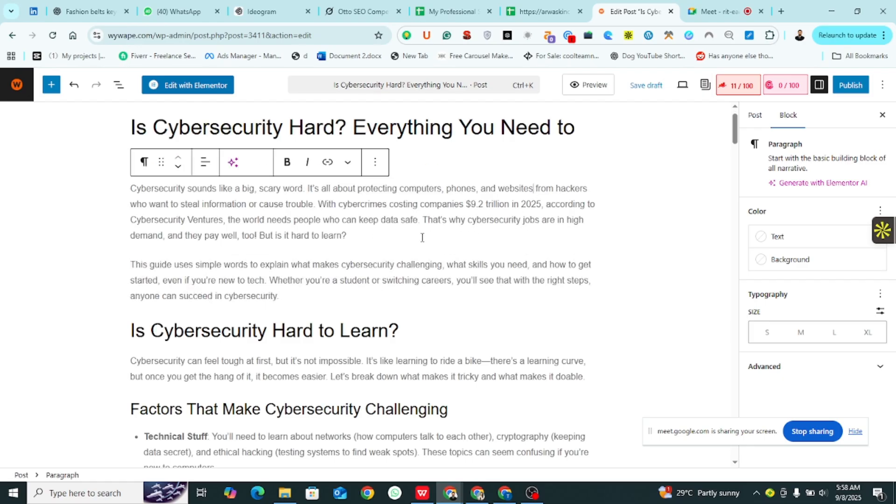
left_click(270, 279)
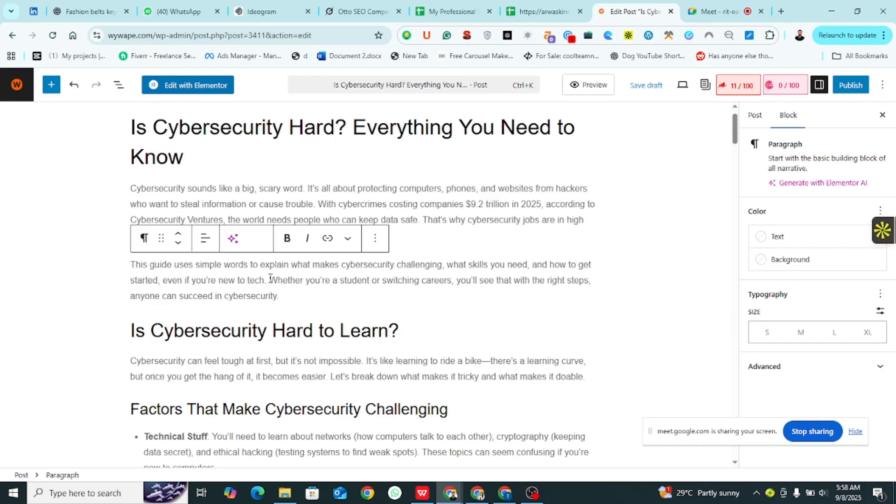
key("Return")
Make the headings "Is Cybersecurity Hard to Learn?" and "Factors That Make Cybersecurity Challenging" bold
scroll(337, 280, "down", 3)
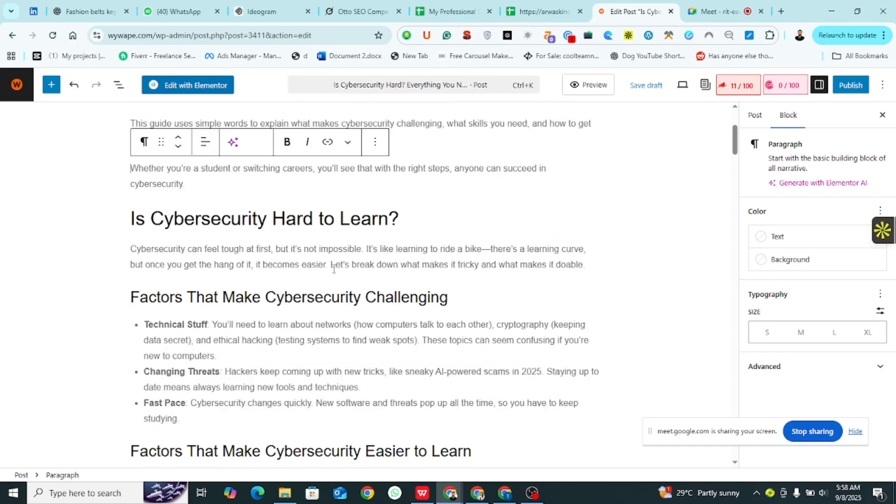
triple_click(317, 214)
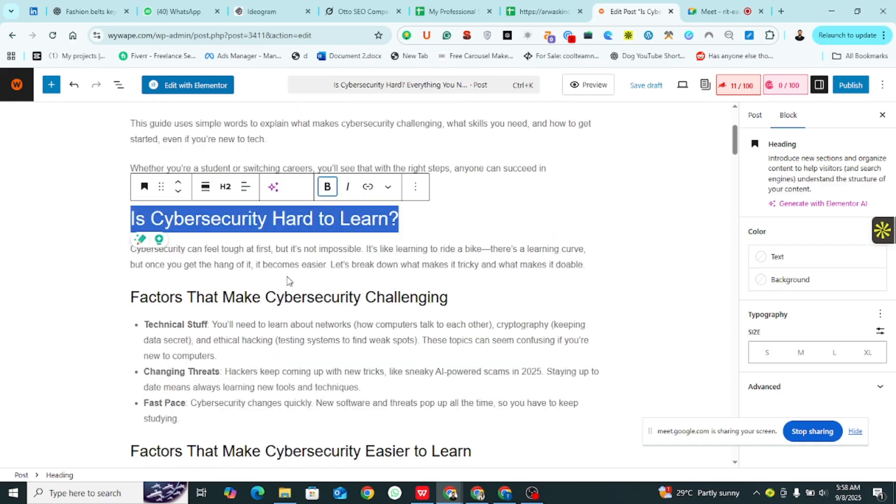
left_click(327, 187)
triple_click(264, 300)
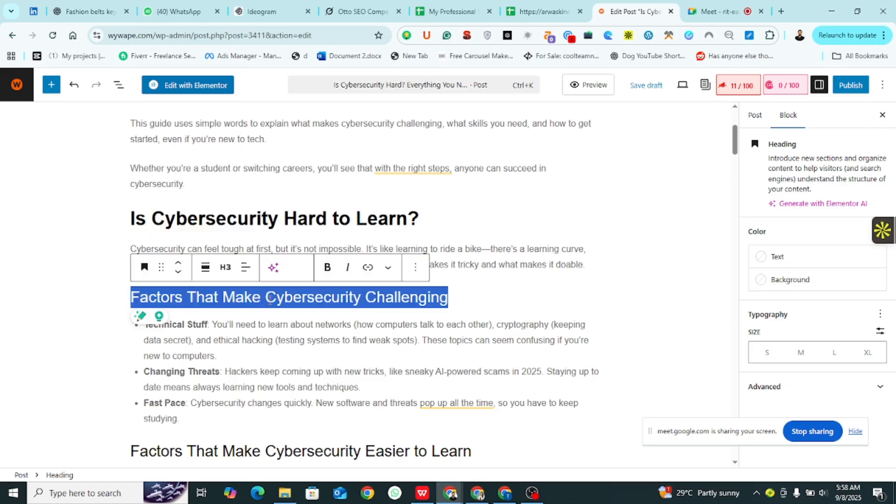
left_click(348, 267)
left_click(328, 267)
left_click(354, 271)
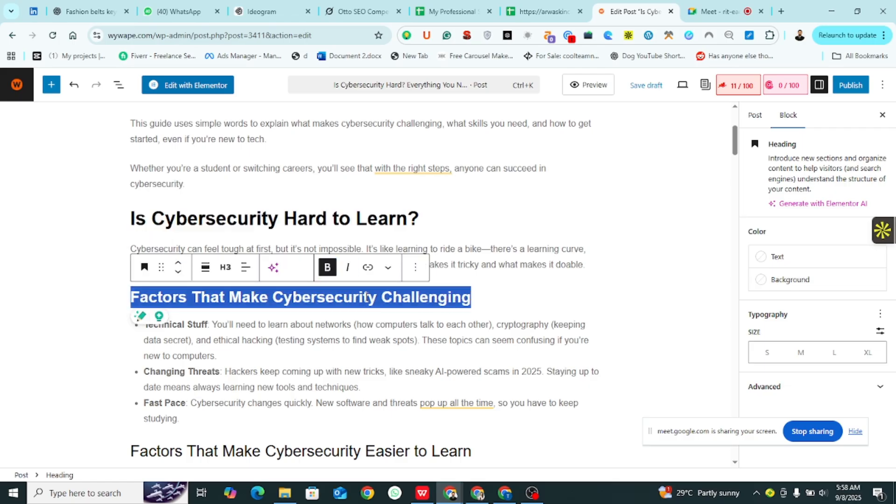
Make the headings "Factors That Make Cybersecurity Easier to Learn" and "Skills You Need to Succeed in Cybersecurity" bold
scroll(329, 273, "down", 3)
triple_click(310, 283)
left_click(327, 255)
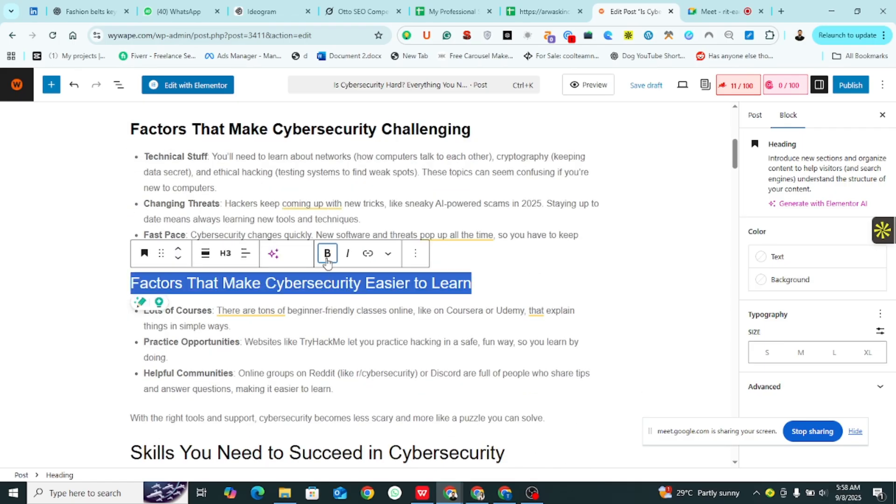
scroll(322, 234, "down", 6)
triple_click(321, 180)
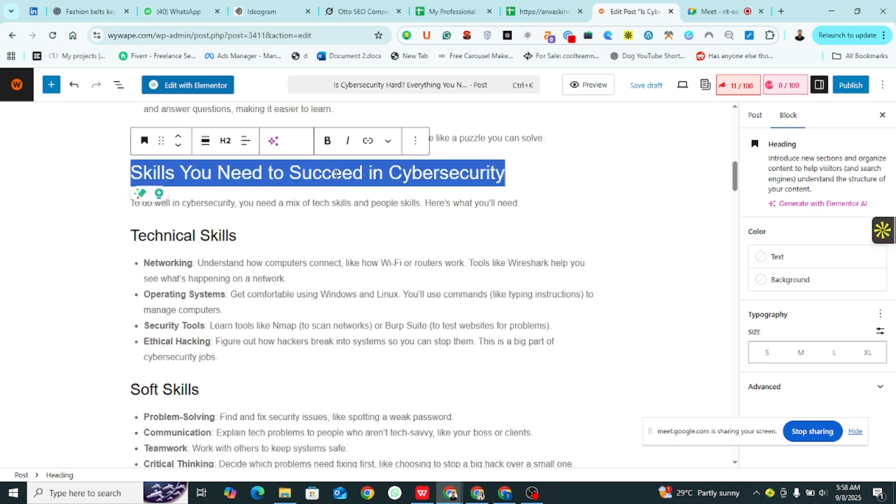
left_click(328, 140)
Make the "Technical Skills" and "Soft Skills" subheadings bold in the skills section
triple_click(197, 236)
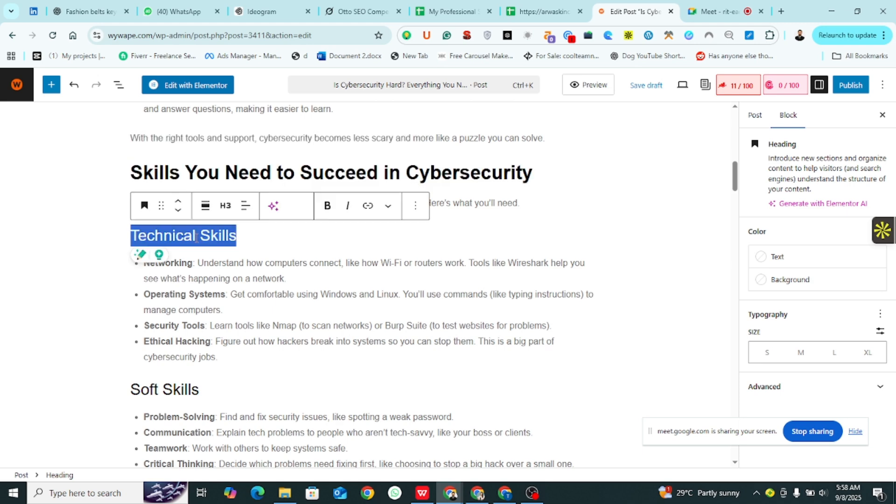
left_click(327, 206)
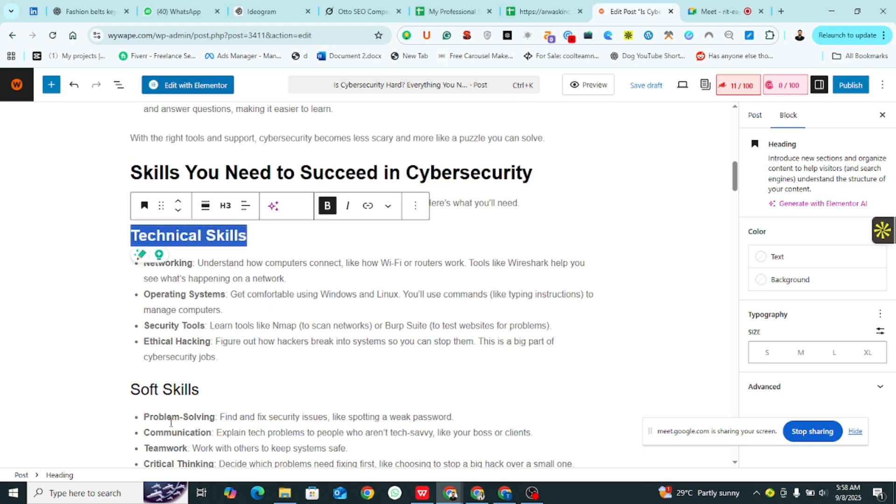
triple_click(322, 390)
left_click(327, 360)
Make the headings "How to Start Learning Cybersecurity as a Beginner" and "Step 1 – Build a Basic IT & Networking Foundation" bold
scroll(291, 323, "down", 5)
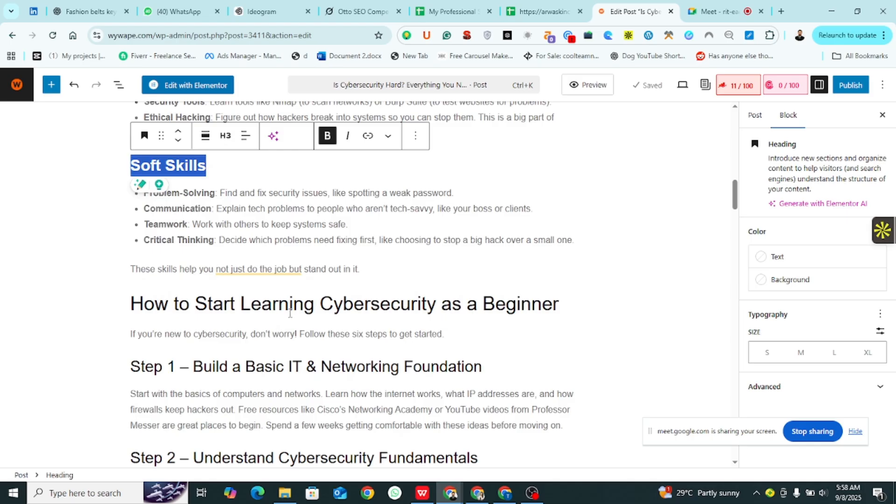
triple_click(290, 314)
left_click(326, 268)
scroll(574, 155, "down", 4)
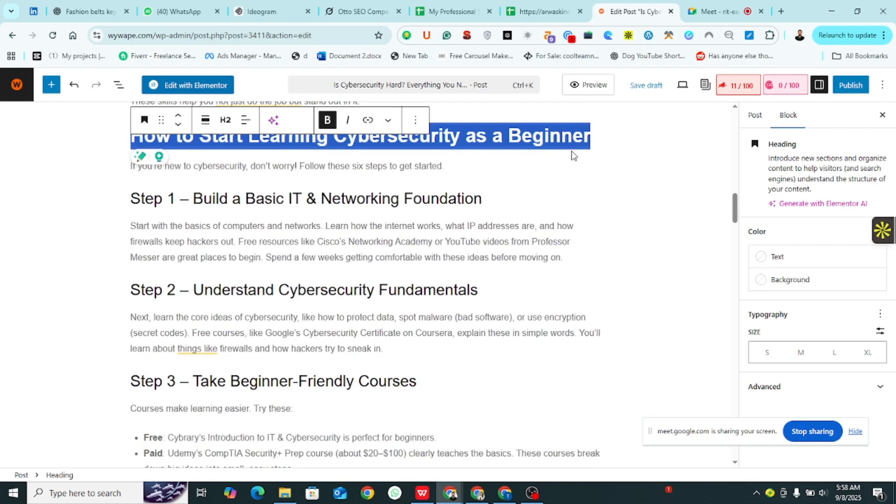
triple_click(330, 206)
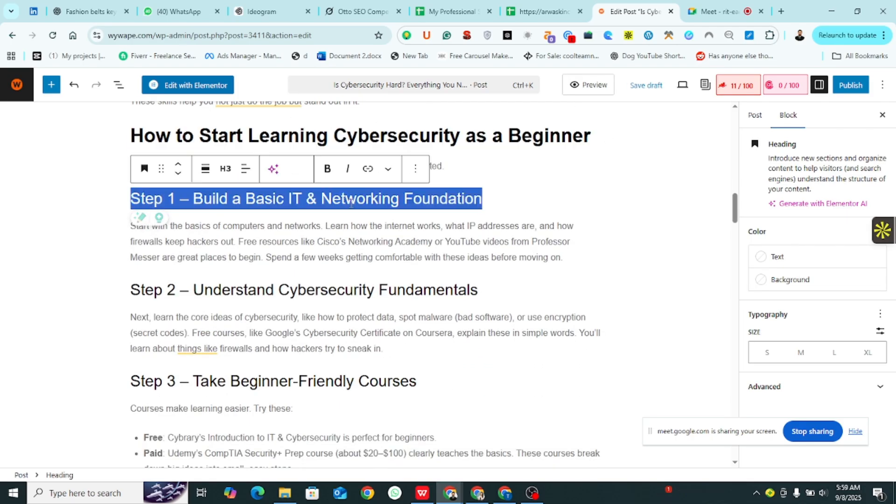
left_click(327, 169)
Make the Step 2, Step 3 and Step 4 subheadings of the beginner guide bold
triple_click(329, 291)
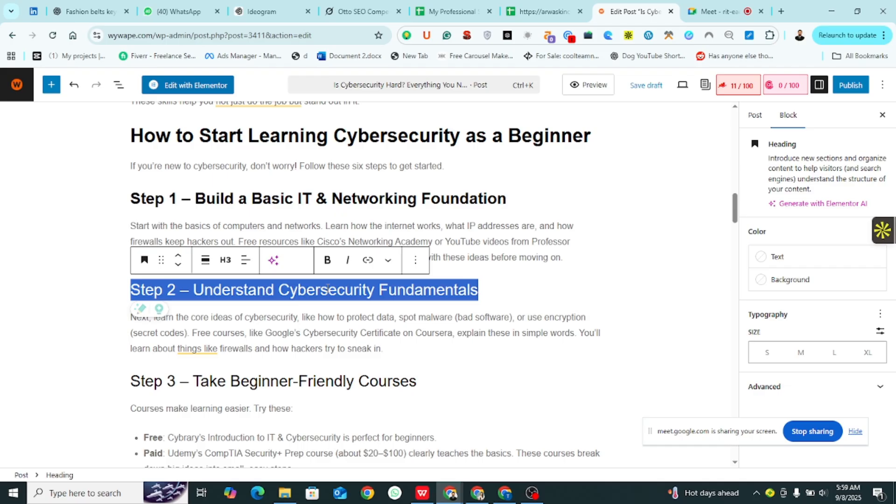
left_click(327, 260)
scroll(327, 261, "down", 4)
triple_click(332, 215)
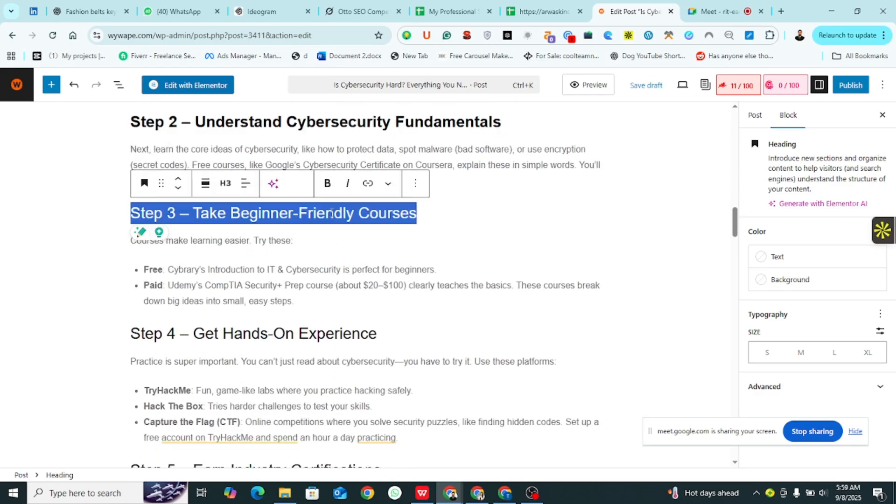
left_click(327, 183)
triple_click(300, 339)
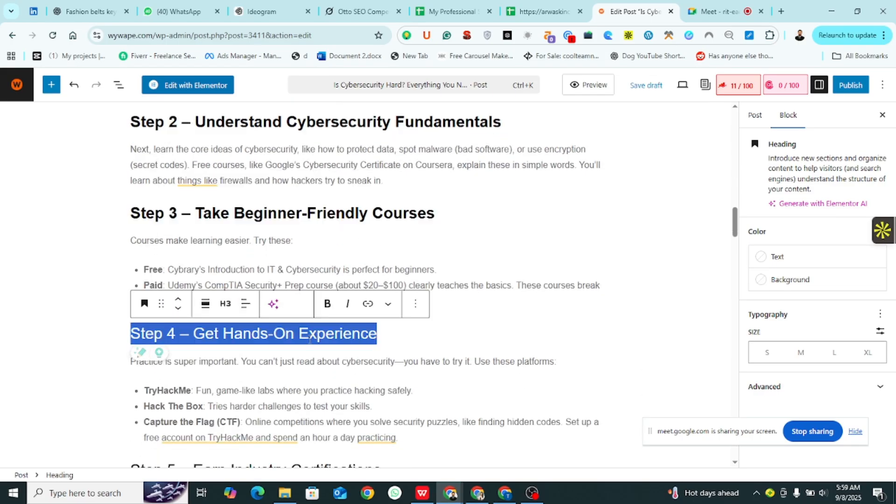
left_click(328, 304)
Make the subheadings "Step 5 – Earn Industry Certifications" and "Step 6 – Apply for Entry-Level Cybersecurity Jobs" bold
scroll(318, 308, "down", 4)
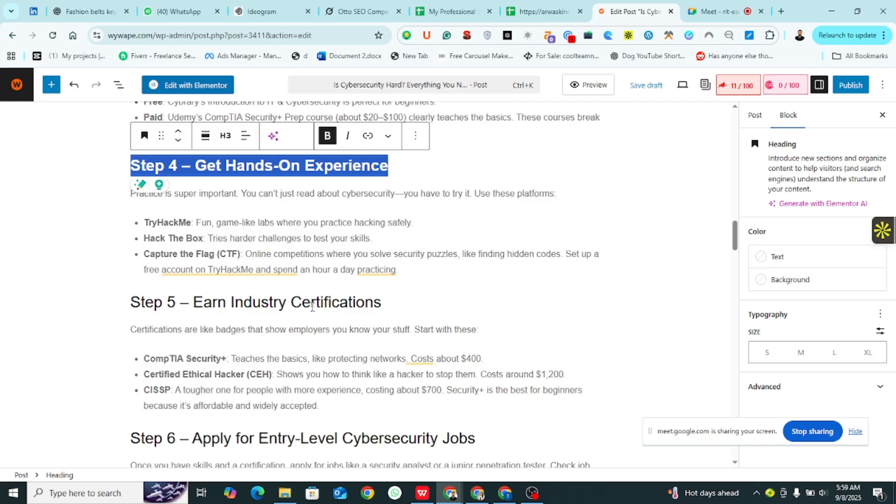
triple_click(313, 306)
left_click(327, 274)
scroll(319, 266, "down", 4)
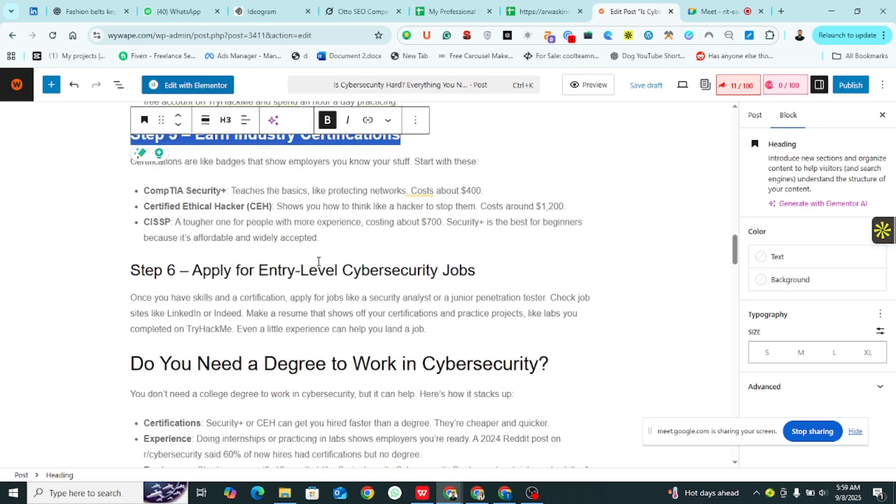
triple_click(343, 269)
left_click(328, 238)
Make the headings "Do You Need a Degree to Work in Cybersecurity?" and "Is Cybersecurity Harder Than Computer Science or IT?" bold
scroll(320, 262, "down", 3)
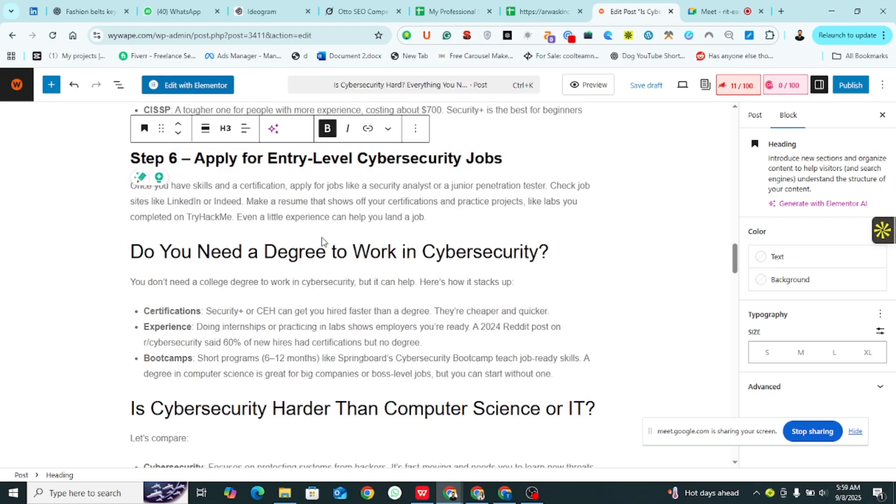
triple_click(308, 254)
left_click(328, 274)
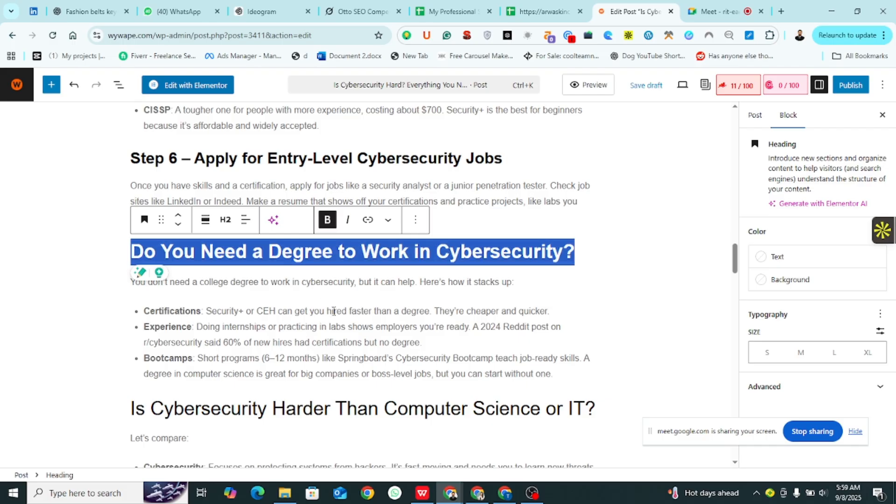
scroll(316, 289, "down", 3)
triple_click(321, 296)
left_click(327, 265)
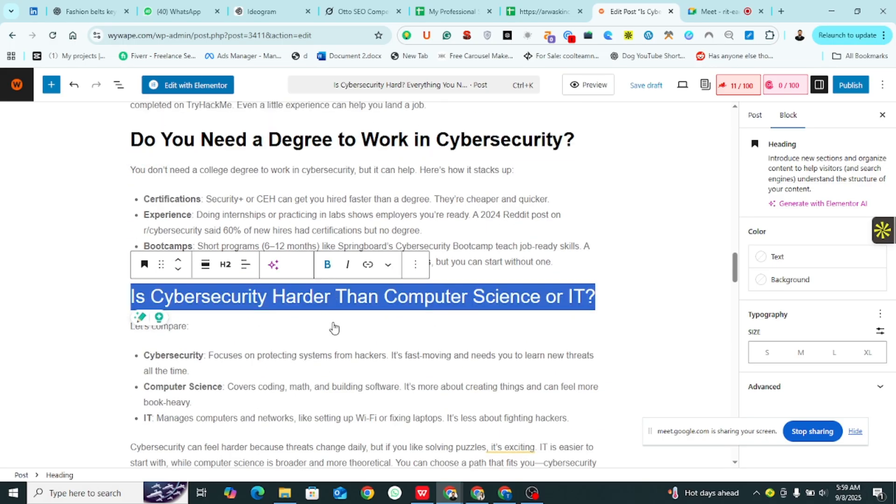
Make the headings "Common Myths That Make Cybersecurity Seem Harder" and "How Long Does It Take to Learn Cybersecurity?" bold
scroll(326, 322, "down", 4)
triple_click(337, 304)
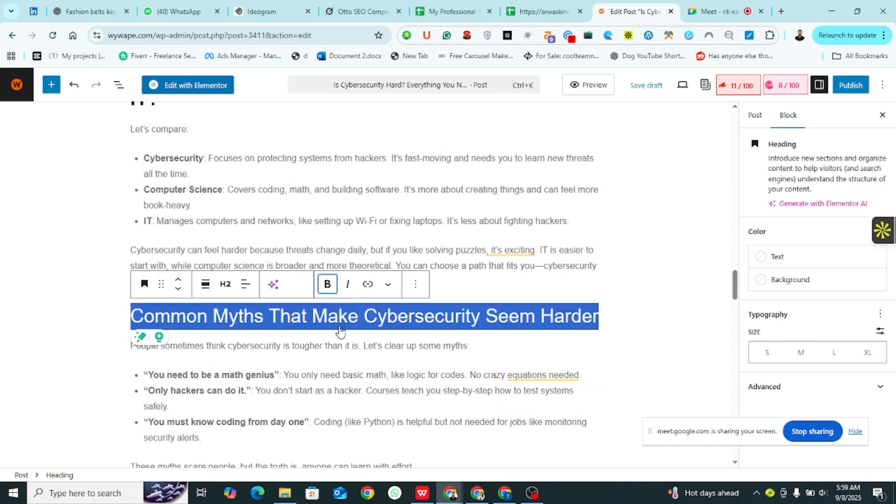
left_click(327, 284)
scroll(308, 308, "down", 4)
triple_click(335, 304)
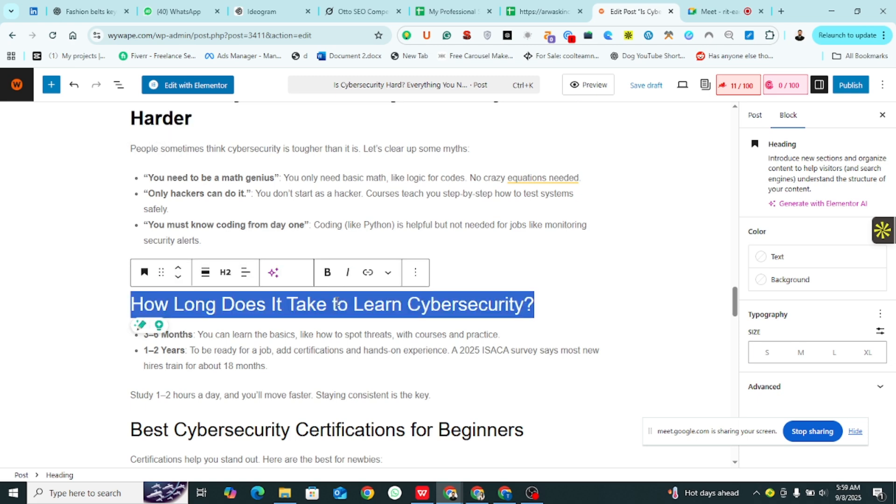
left_click(327, 268)
Make the headings "Best Cybersecurity Certifications for Beginners" and "Career Opportunities in Cybersecurity" bold
scroll(328, 337, "down", 3)
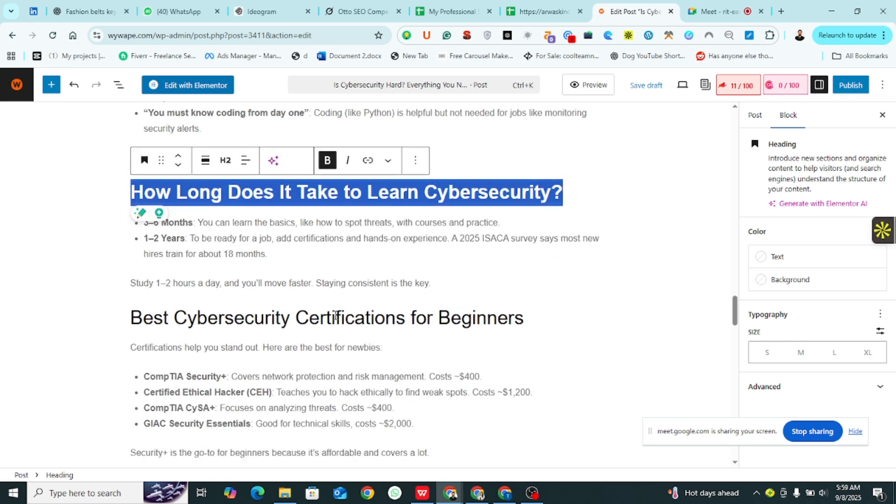
triple_click(336, 316)
left_click(327, 285)
scroll(295, 247, "down", 5)
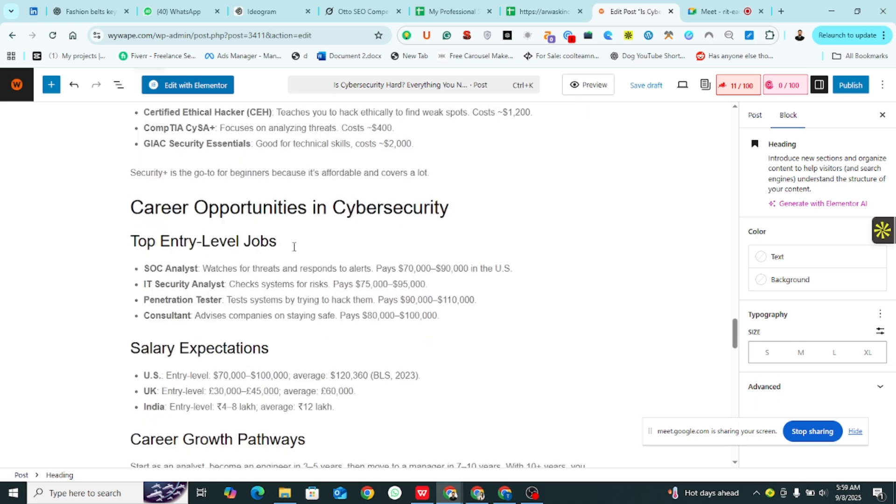
triple_click(303, 212)
left_click(328, 176)
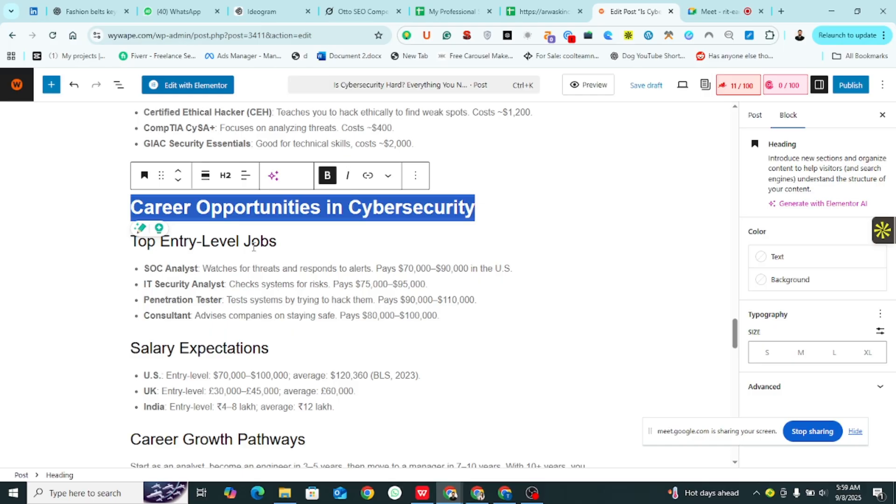
Make the "Top Entry-Level Jobs" and "Salary Expectations" subheadings bold in the career section
triple_click(253, 248)
left_click(327, 211)
triple_click(237, 348)
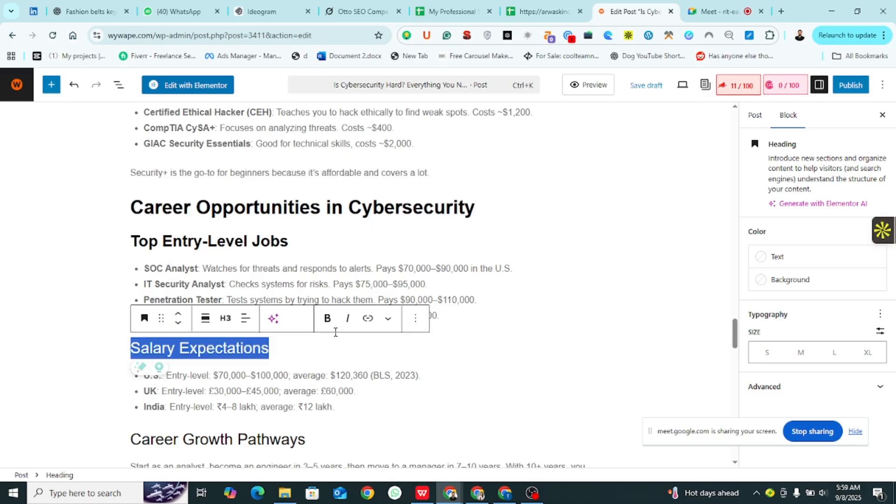
left_click(327, 318)
Make the headings "Career Growth Pathways" and "Is Cybersecurity a Stressful Job?" bold
scroll(253, 242, "down", 4)
triple_click(242, 214)
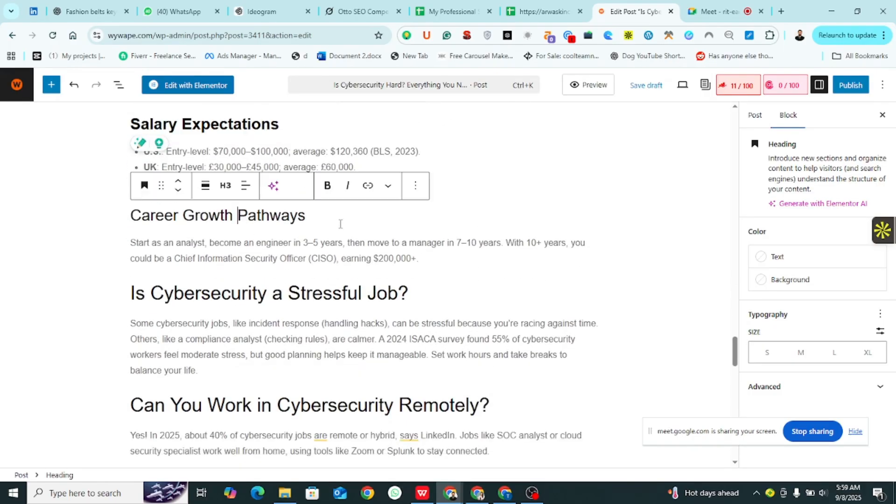
left_click(327, 185)
triple_click(325, 293)
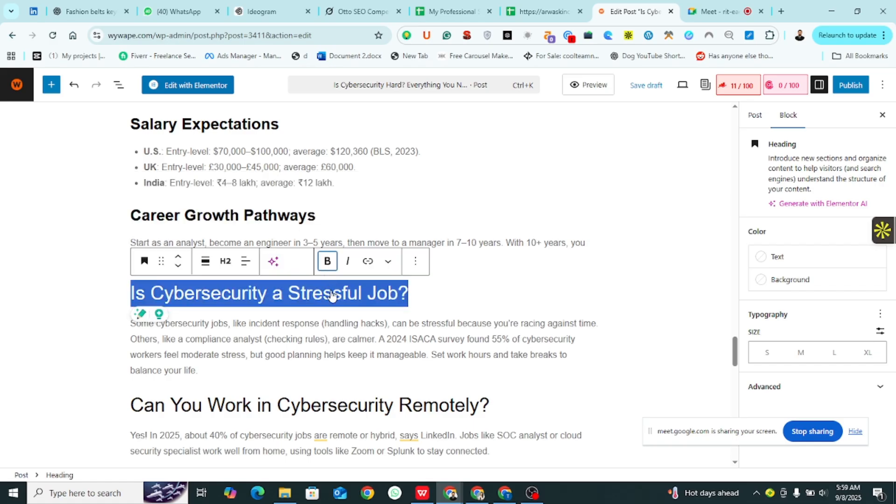
left_click(328, 258)
Make the headings "Can You Work in Cybersecurity Remotely?" and "Beginner-Friendly Platforms and Tools to Practice" bold
scroll(314, 246, "down", 3)
triple_click(315, 239)
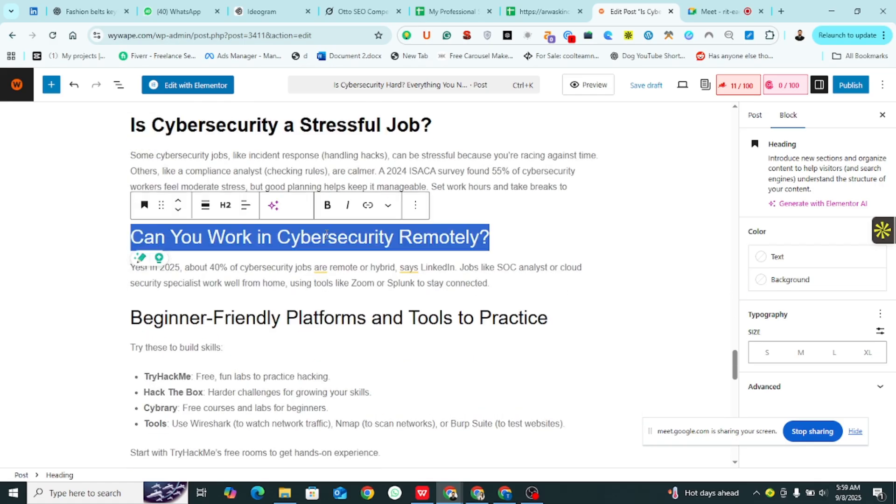
left_click(327, 204)
triple_click(311, 319)
left_click(327, 285)
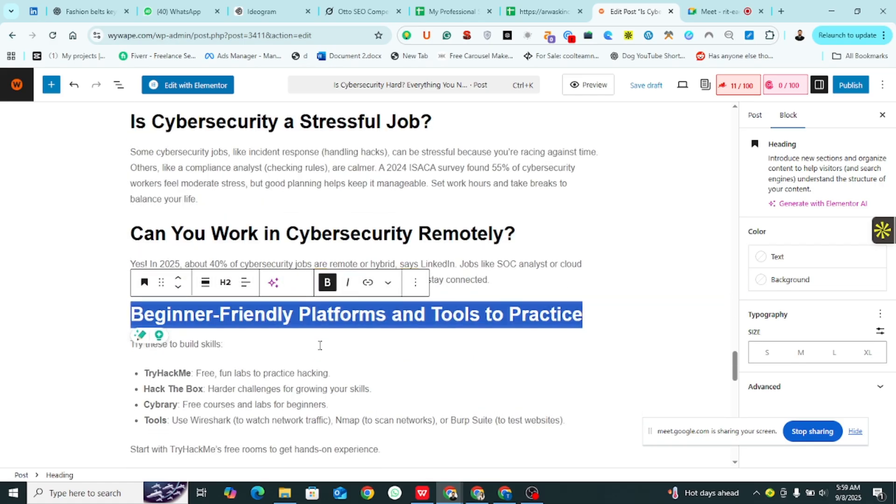
Make the heading "FAQs About Cybersecurity" and the question "Can I learn cybersecurity without coding?" bold
scroll(272, 326, "down", 3)
triple_click(271, 313)
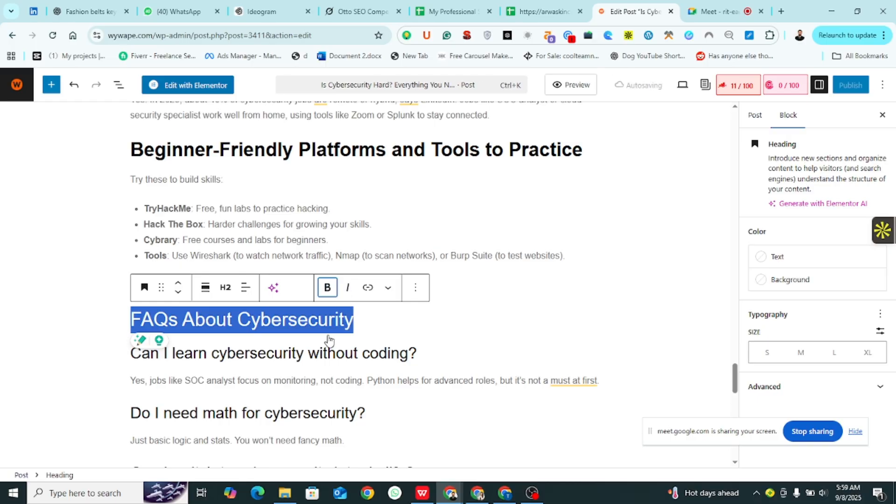
left_click(327, 288)
scroll(329, 280, "down", 3)
triple_click(333, 187)
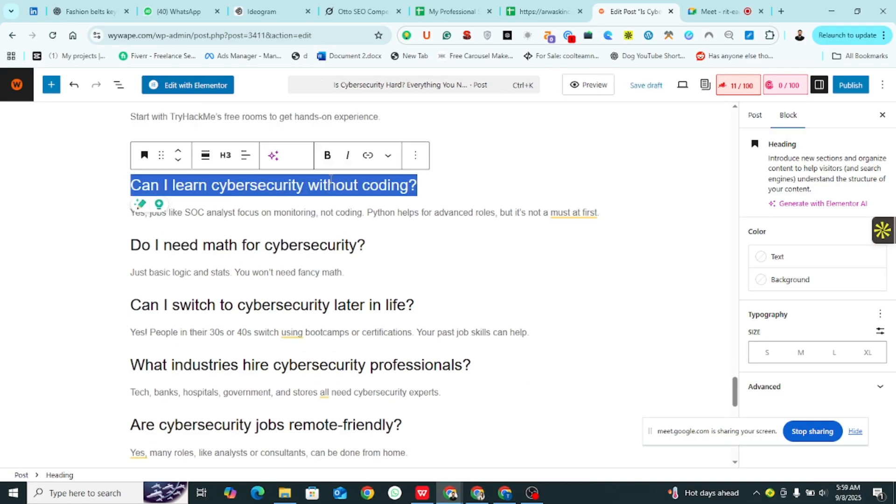
left_click(327, 155)
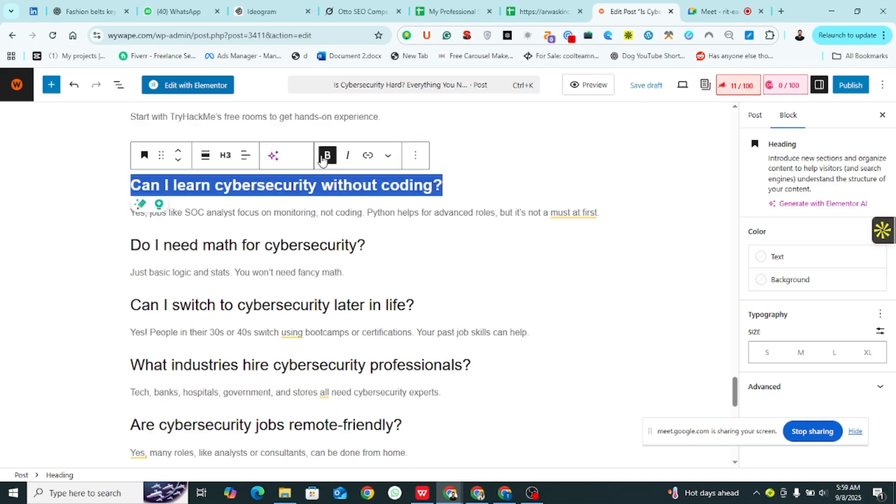
Make the FAQ questions "Do I need math for cybersecurity?" and "Can I switch to cybersecurity later in life?" bold
triple_click(326, 246)
left_click(327, 212)
triple_click(353, 303)
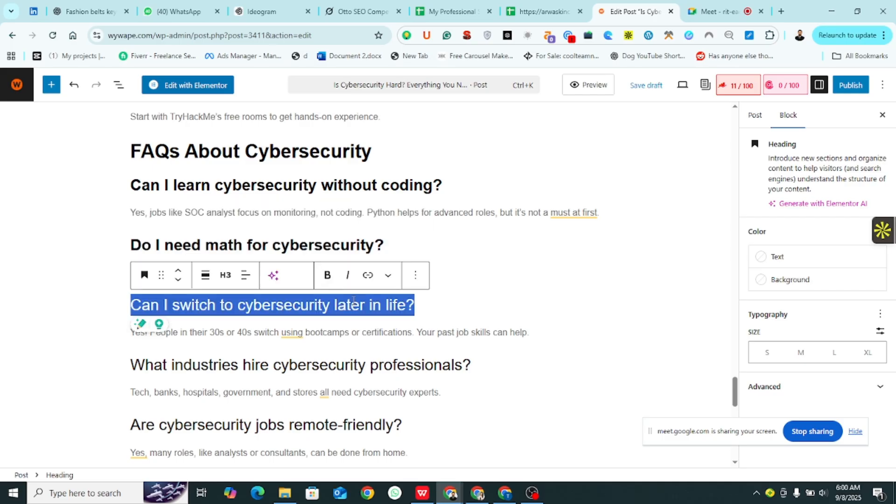
left_click(327, 275)
Make the FAQ questions "What industries hire cybersecurity professionals?" and "Are cybersecurity jobs remote-friendly?" bold
scroll(328, 275, "down", 4)
left_click(327, 197)
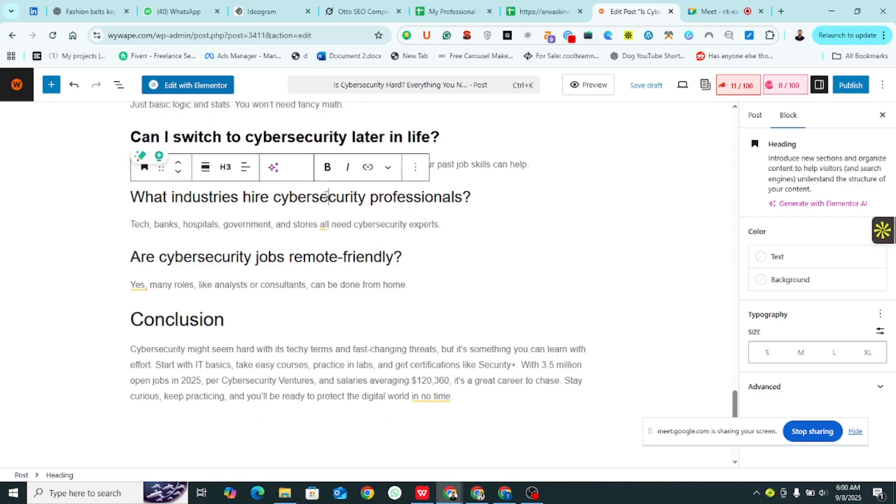
triple_click(327, 196)
left_click(327, 167)
triple_click(320, 252)
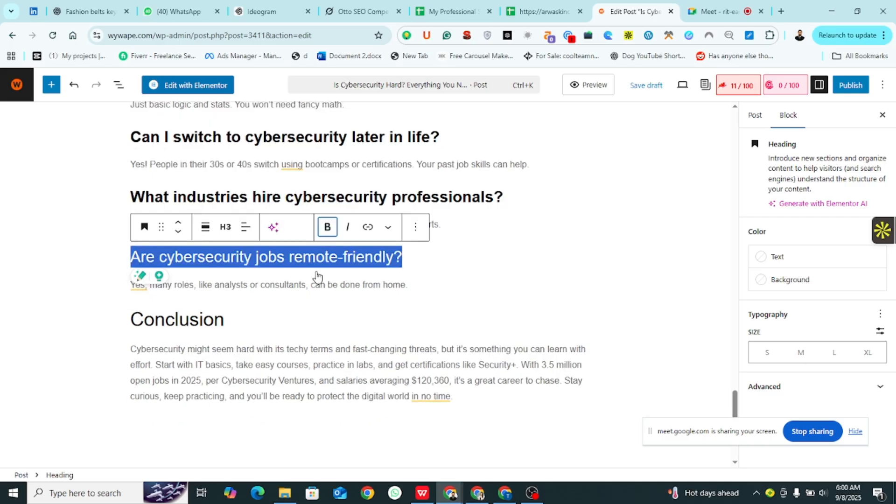
left_click(327, 227)
Make the "Conclusion" heading bold and split its paragraph before "With 3.5 million open jobs in 2025"
triple_click(317, 319)
left_click(328, 287)
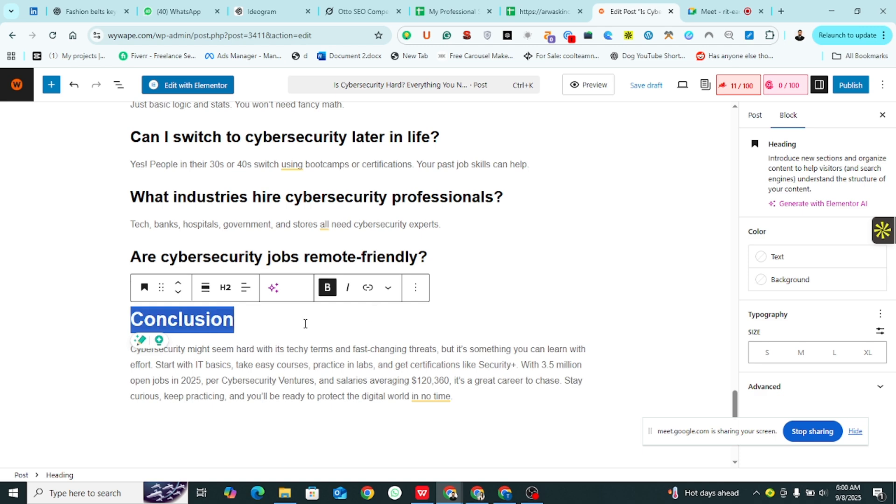
left_click(306, 325)
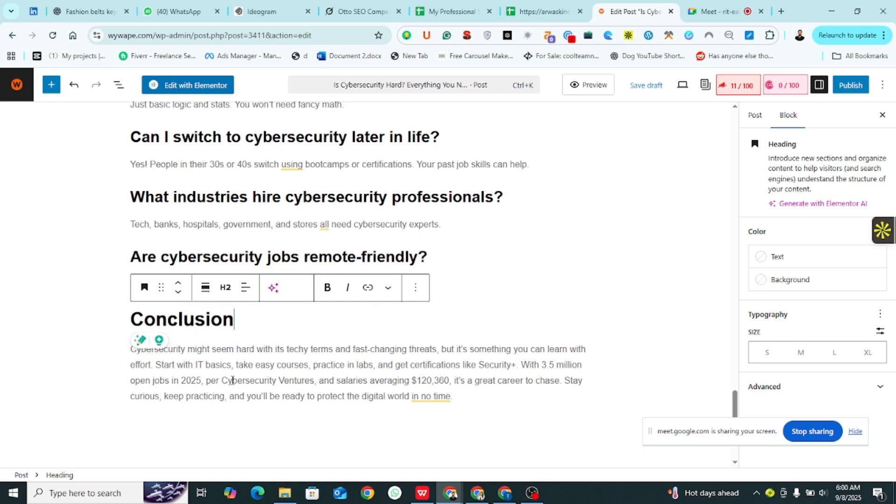
left_click(521, 365)
key("Return")
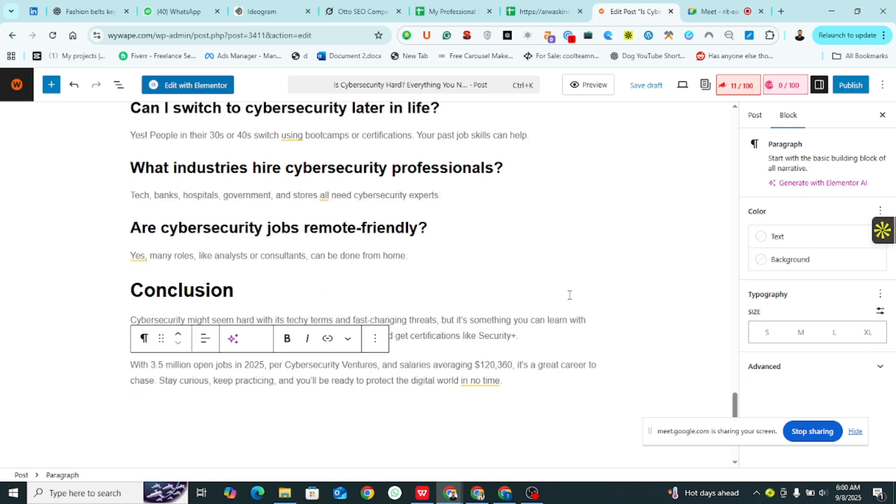
Copy "Is Cybersecurity Hard" from the post title and set it as the Rank Math focus keyword
left_click_drag(736, 405, 470, 156)
left_click_drag(136, 159, 334, 158)
key("ctrl+c")
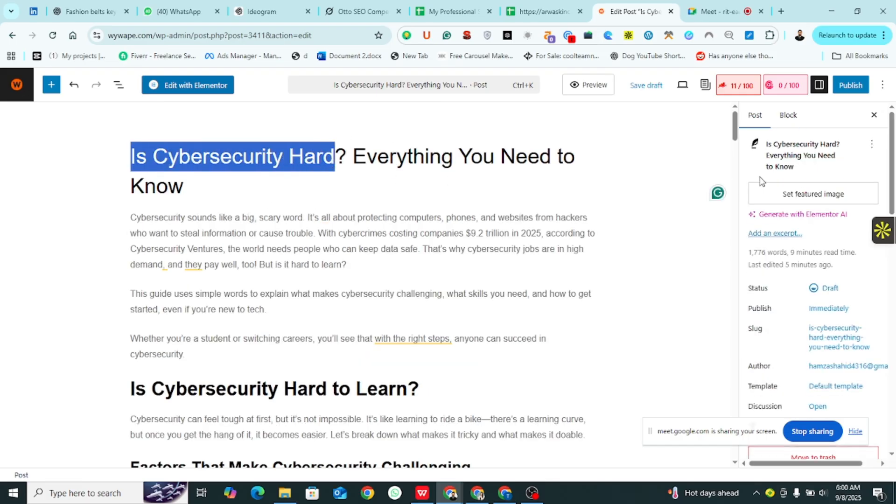
left_click(737, 85)
left_click(799, 337)
key("ctrl+v")
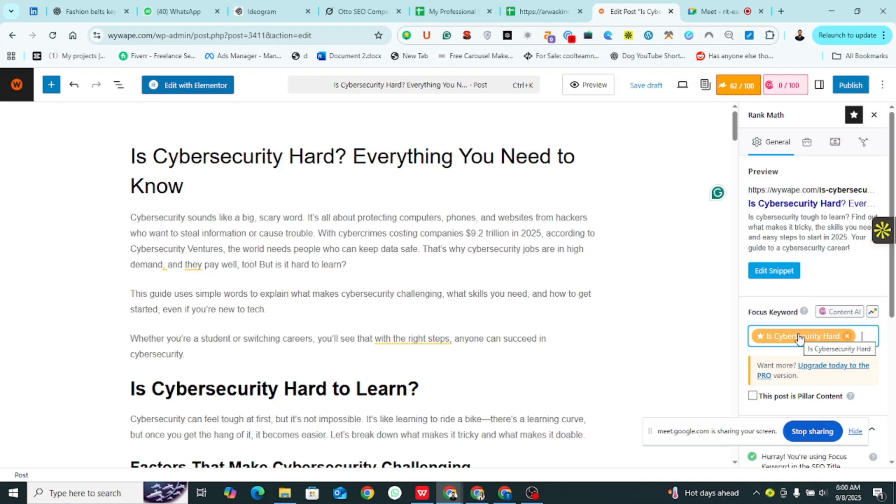
Remove the focus keyword and enter "Is Cybersecurity Hard" again
scroll(821, 308, "down", 5)
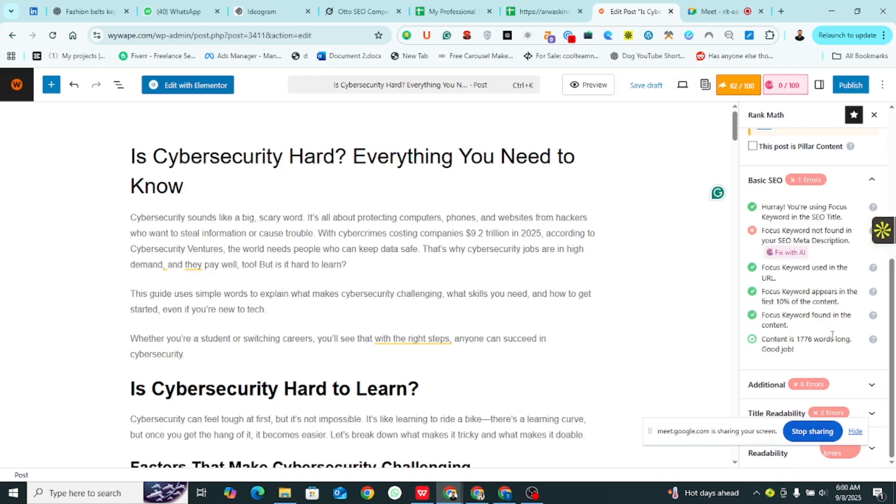
left_click(830, 385)
scroll(824, 355, "up", 5)
scroll(821, 349, "up", 2)
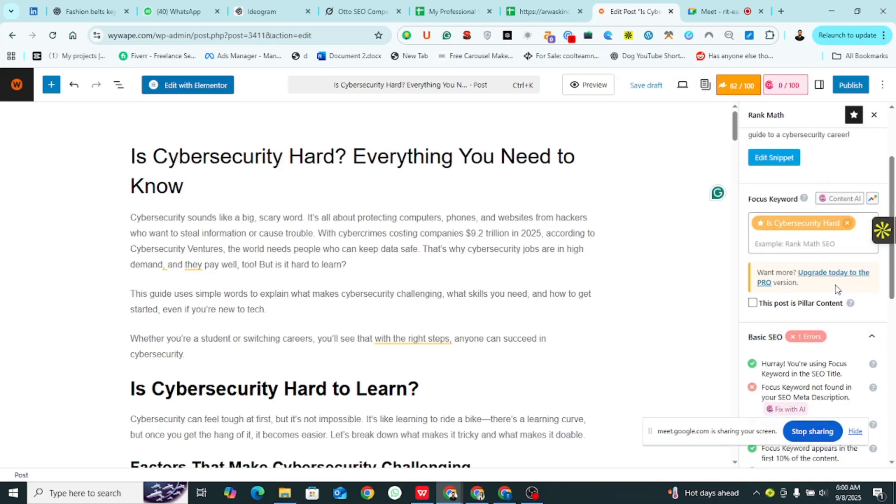
left_click(851, 229)
left_click(784, 226)
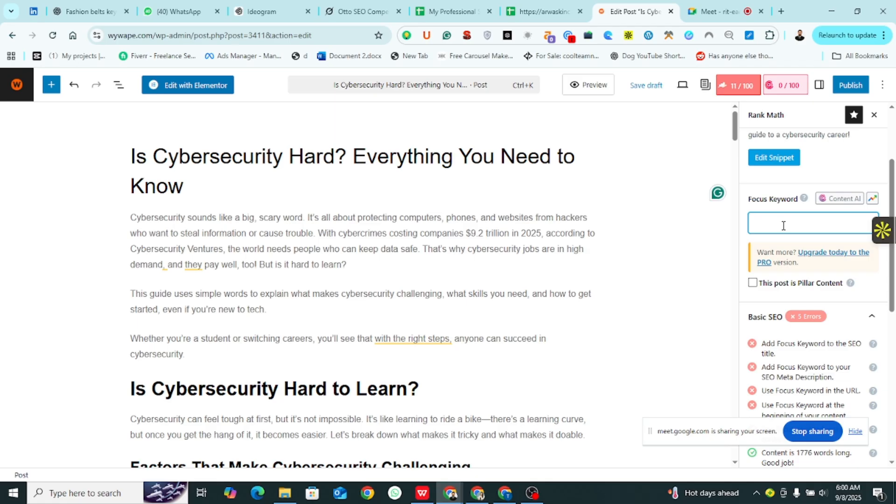
key("ctrl+v")
Expand the Additional SEO checks for the focus keyword and review them against the post
scroll(811, 312, "down", 3)
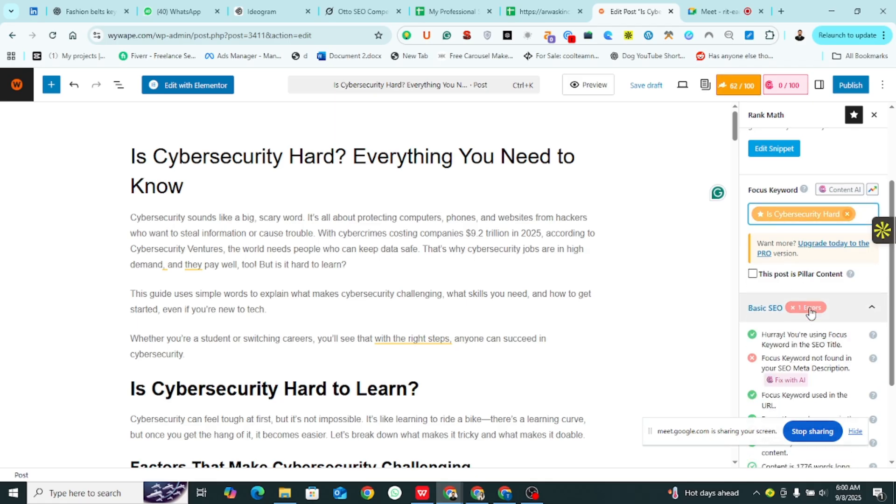
left_click(816, 384)
scroll(430, 210, "down", 5)
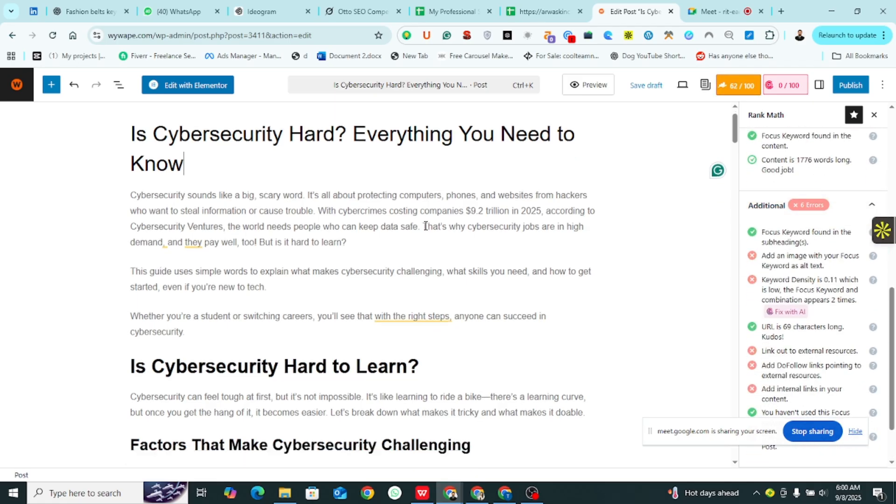
scroll(421, 259, "up", 3)
scroll(292, 232, "down", 2)
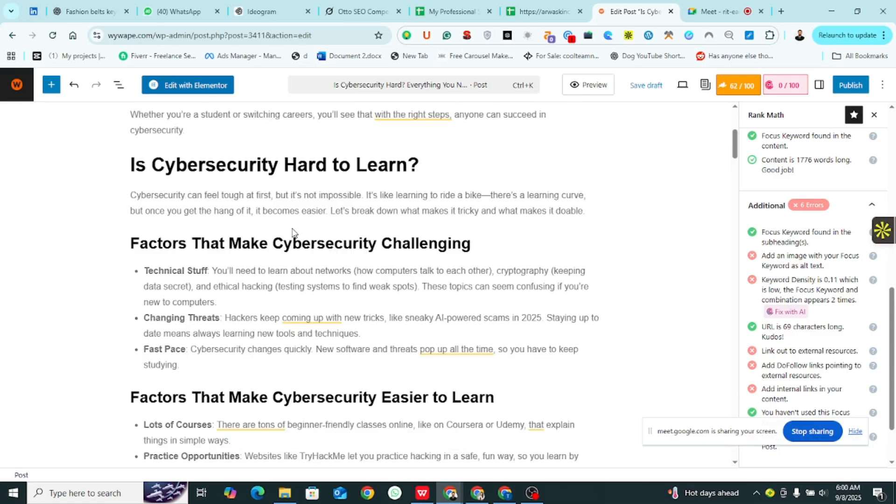
Search the page for "Is Cybersecurity Hard" and go through its occurrences in the post
left_click_drag(132, 167, 328, 167)
left_click(287, 168)
key("ctrl+f")
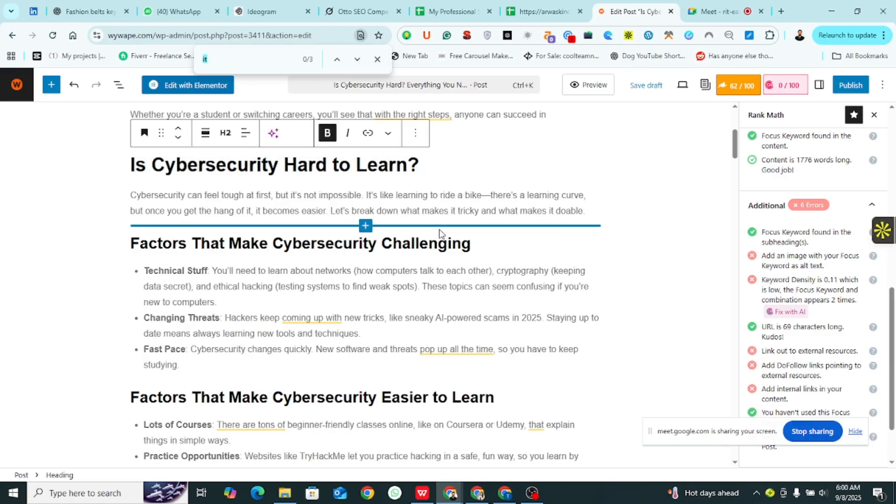
key("Return")
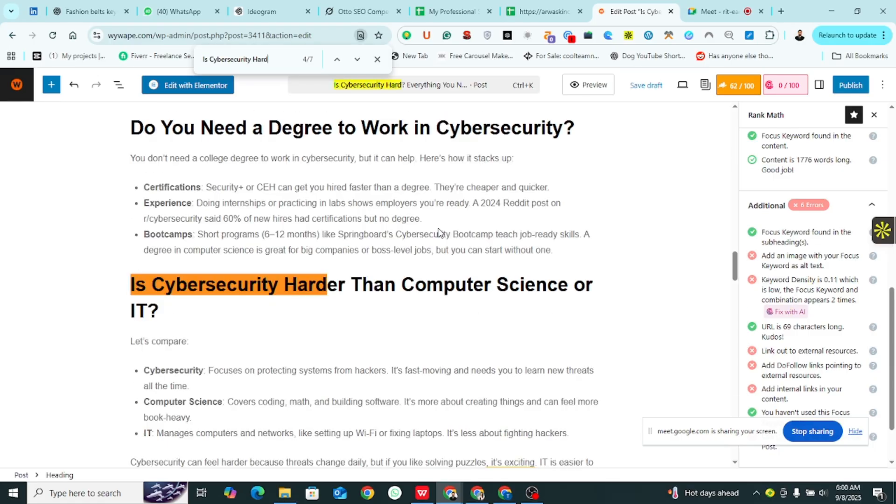
left_click(358, 60)
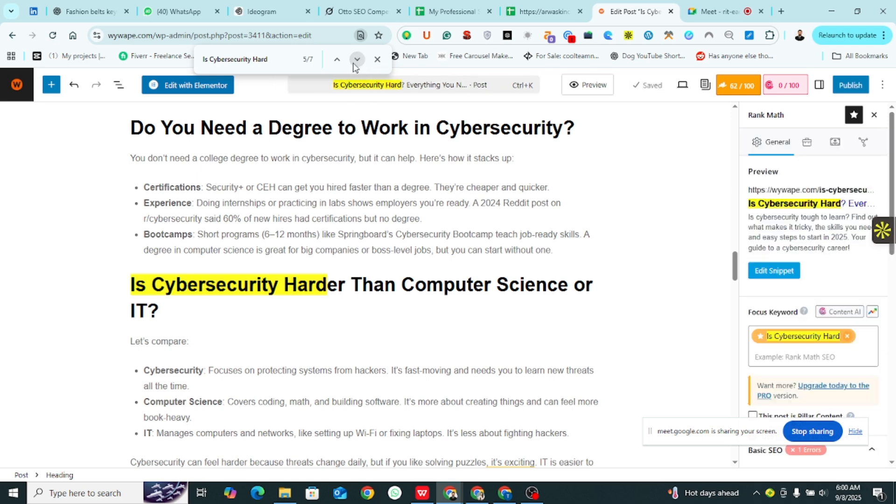
left_click(358, 60)
left_click(357, 59)
left_click(356, 61)
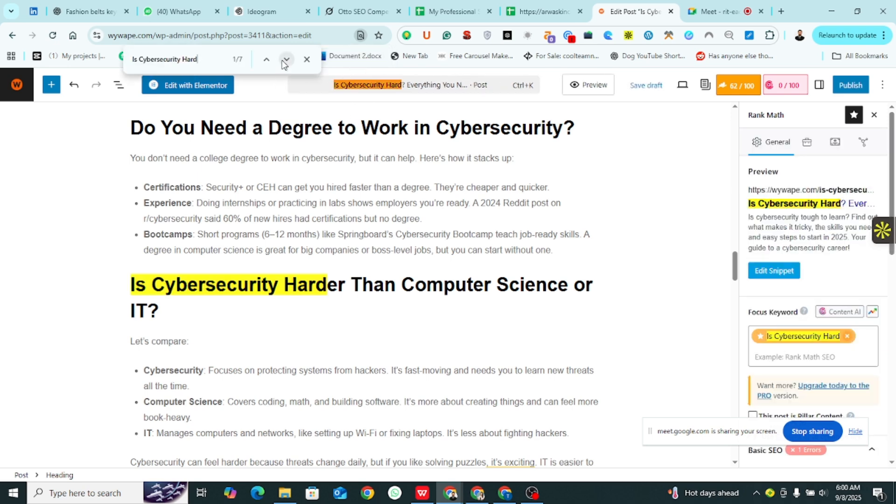
left_click(355, 62)
scroll(281, 207, "down", 1)
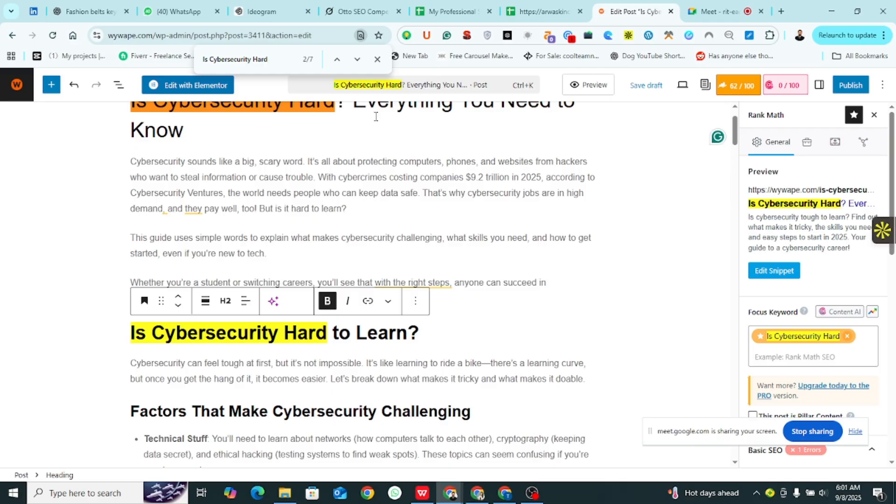
left_click(377, 60)
Switch to the Grok article draft, select the meta description text, and return to the WordPress post
left_click(363, 11)
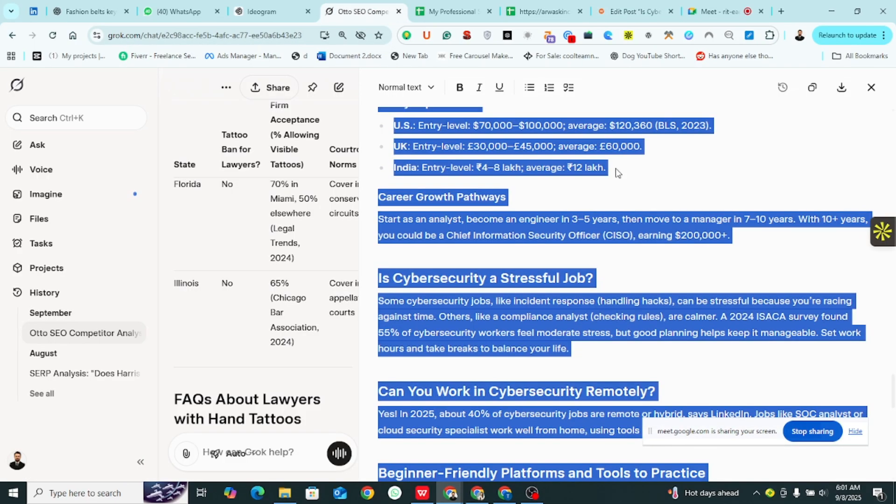
scroll(581, 221, "up", 20)
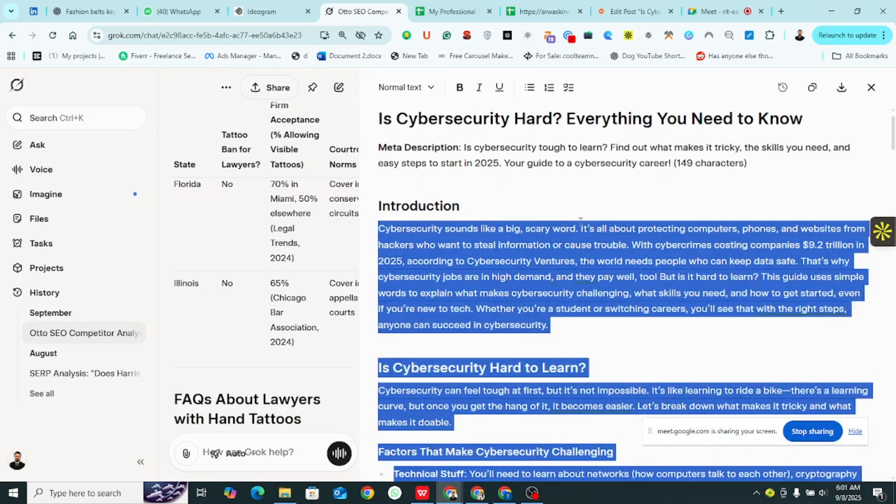
left_click(516, 176)
left_click_drag(465, 174, 672, 192)
key("ctrl+8")
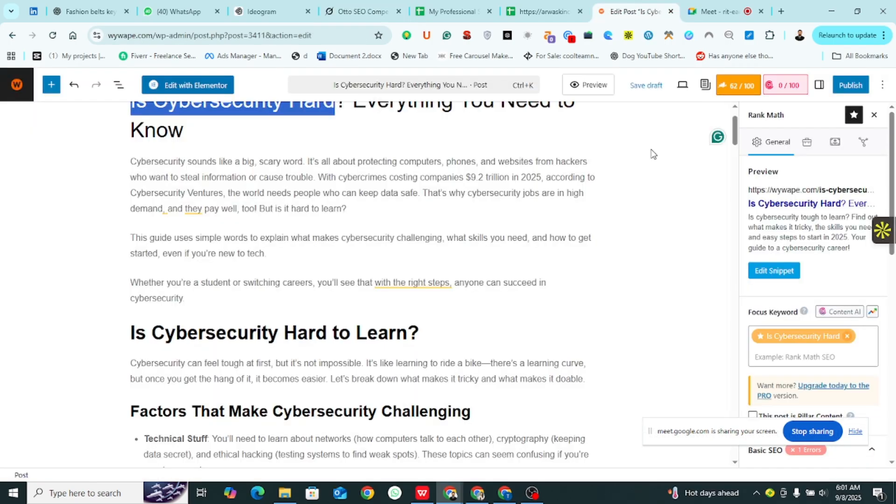
Replace "tough" with "hard" in the snippet's meta description and close the snippet editor
scroll(367, 395, "down", 1)
left_click(366, 394)
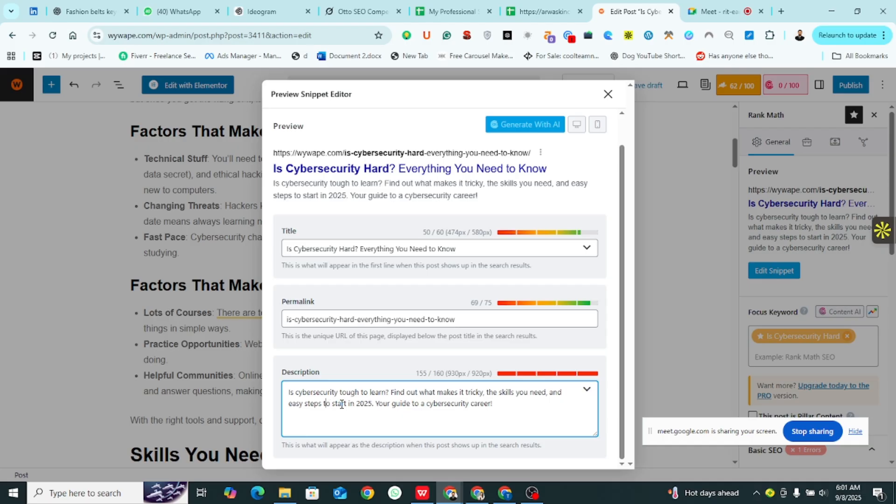
left_click_drag(359, 392, 340, 392)
type("hard")
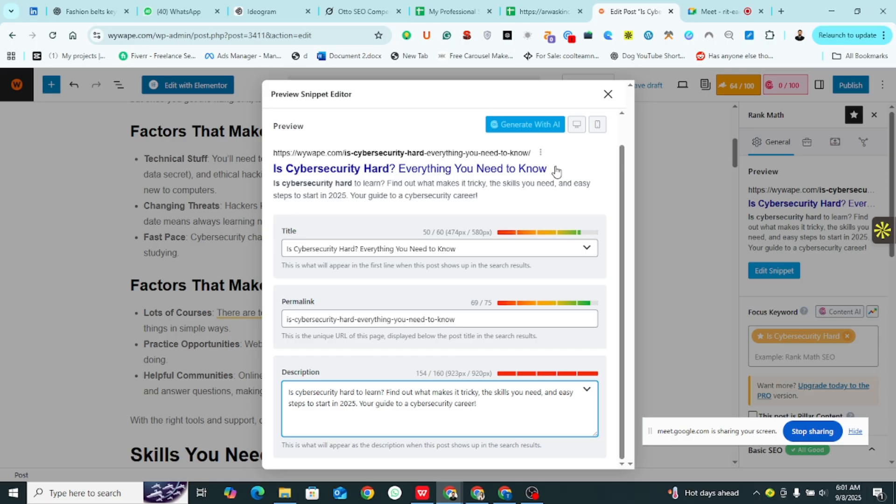
left_click(608, 97)
Examine the whole post from the title down to the conclusion to check its headings and paragraphs
scroll(204, 239, "up", 7)
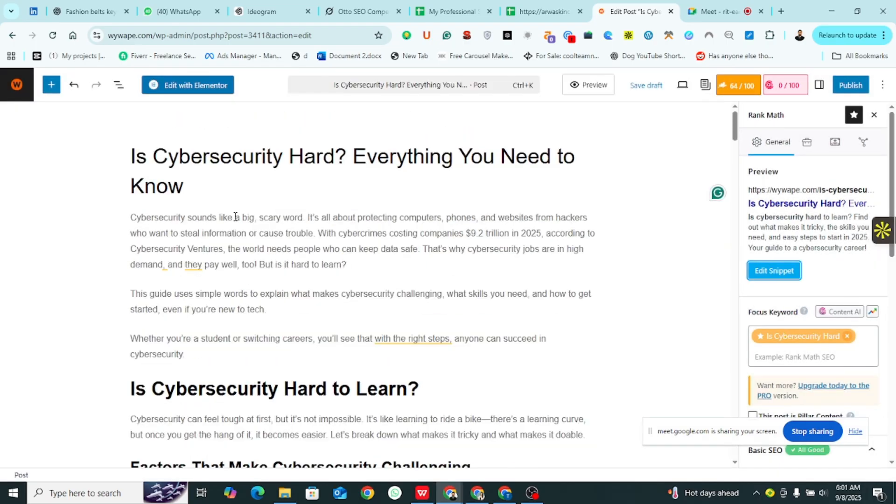
triple_click(399, 161)
left_click(398, 161)
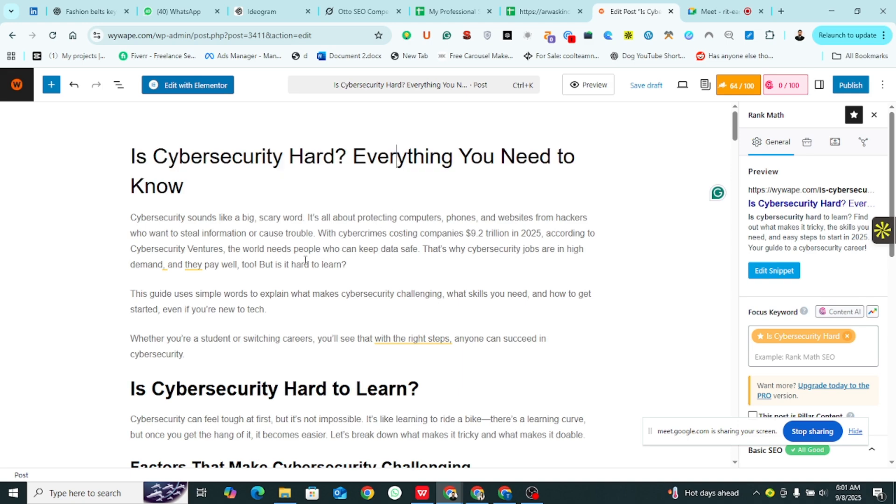
scroll(306, 266, "down", 20)
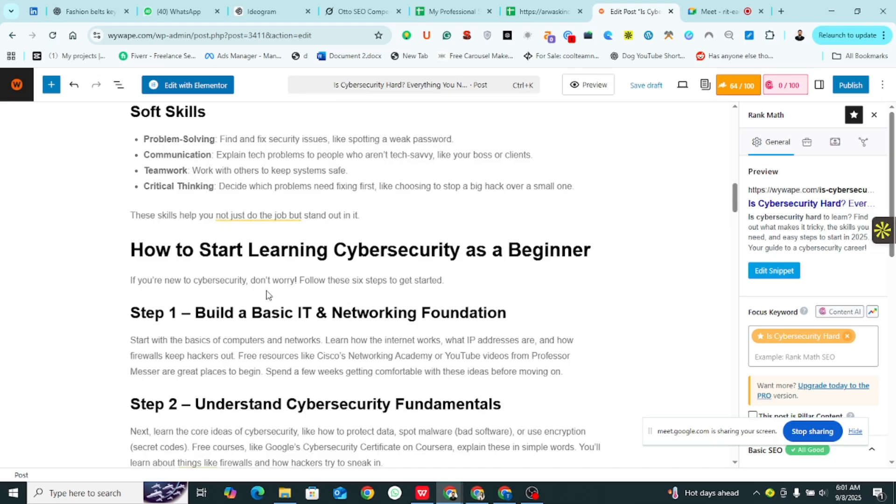
scroll(267, 291, "down", 8)
scroll(267, 291, "down", 10)
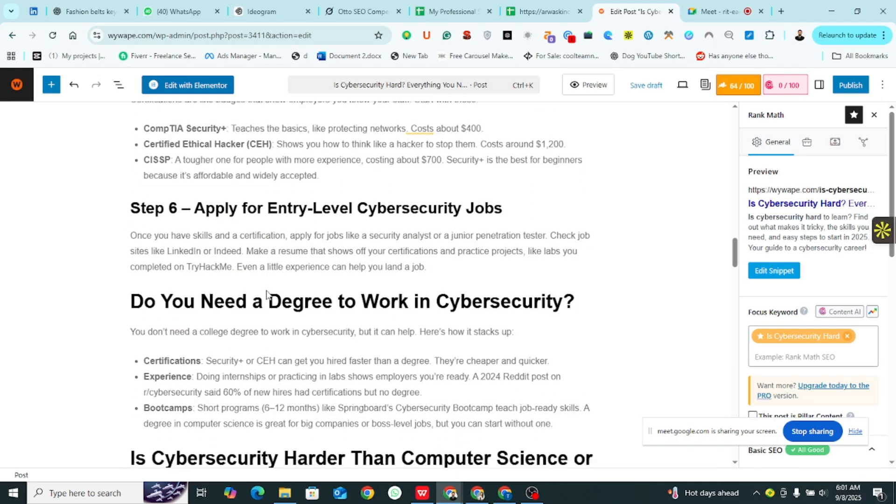
scroll(310, 293, "down", 20)
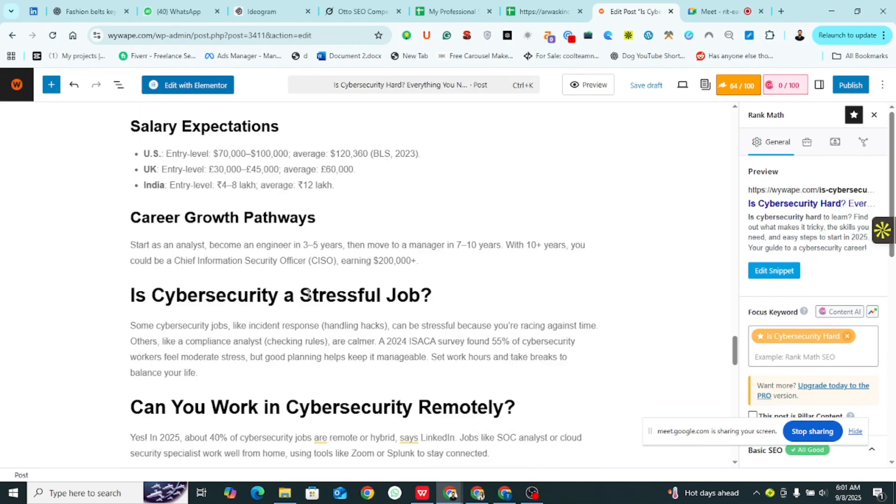
scroll(308, 299, "up", 3)
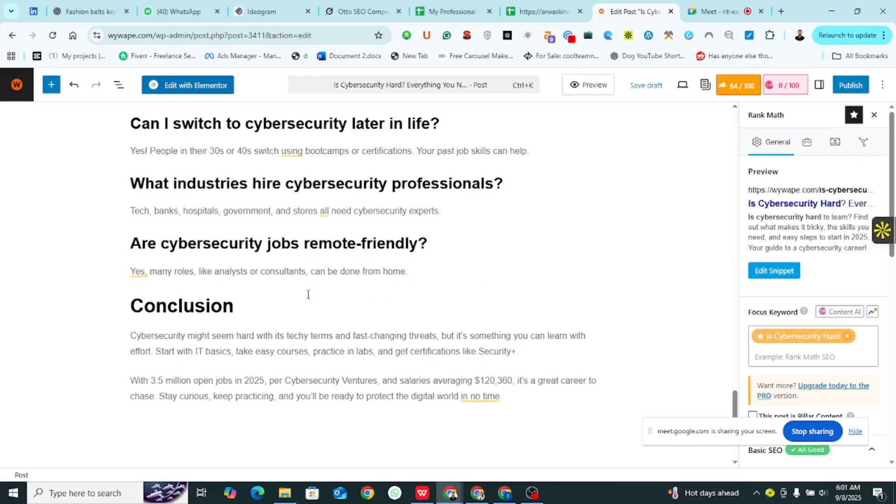
scroll(185, 317, "up", 20)
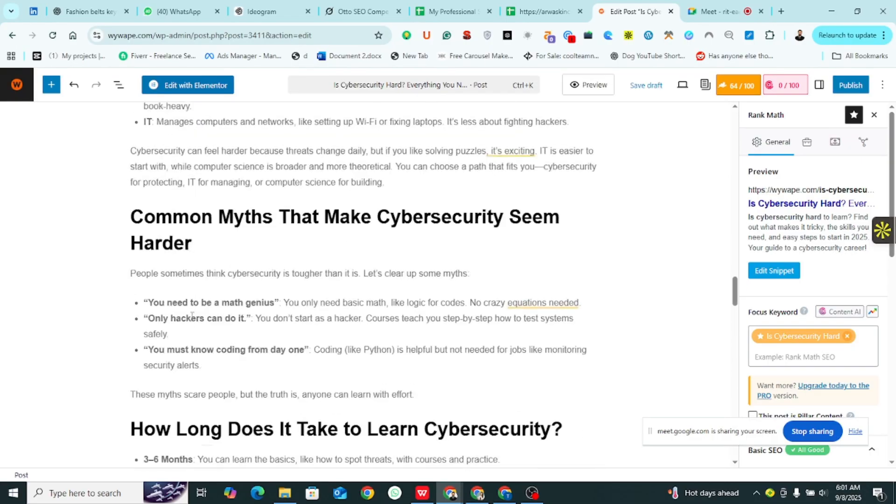
scroll(194, 320, "up", 15)
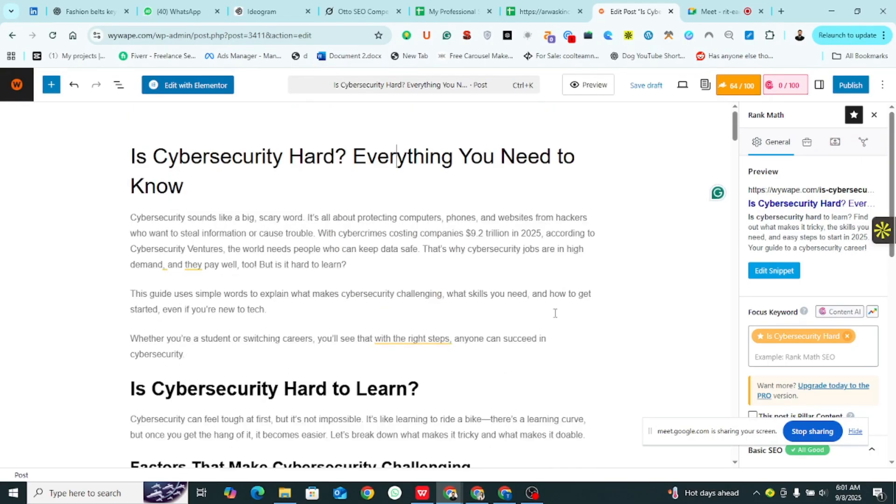
View the article text in the Grammarly window and return to the WordPress post
left_click(479, 494)
mouse_move(451, 494)
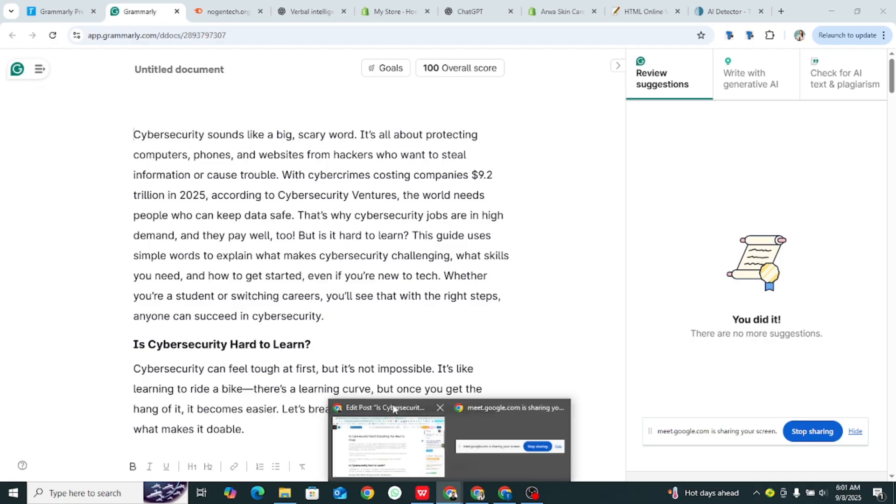
left_click(392, 424)
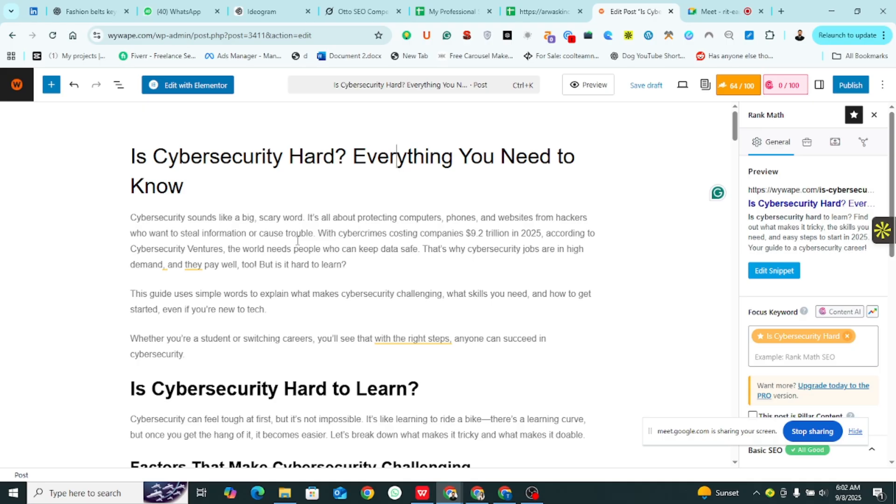
triple_click(300, 163)
double_click(326, 161)
left_click(313, 224)
scroll(273, 273, "down", 3)
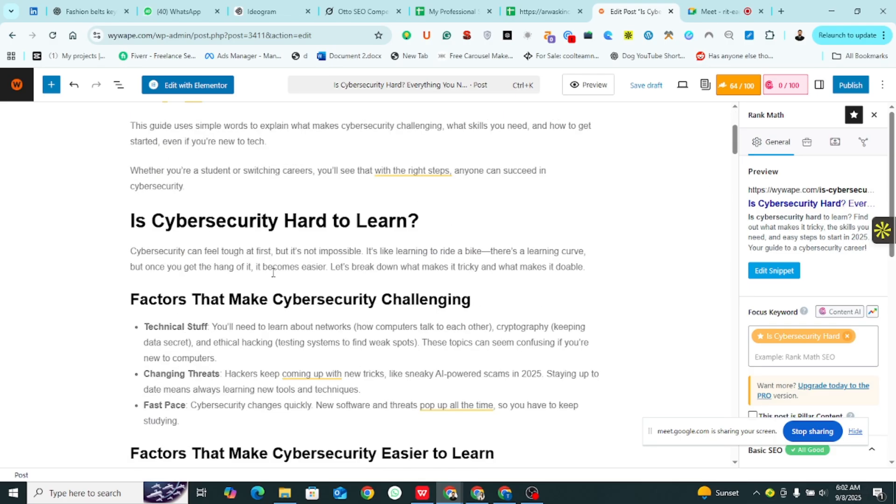
Copy "Is Cybersecurity Hard" from the post title, replace the snippet's permalink with it, and close the snippet editor
scroll(327, 261, "up", 3)
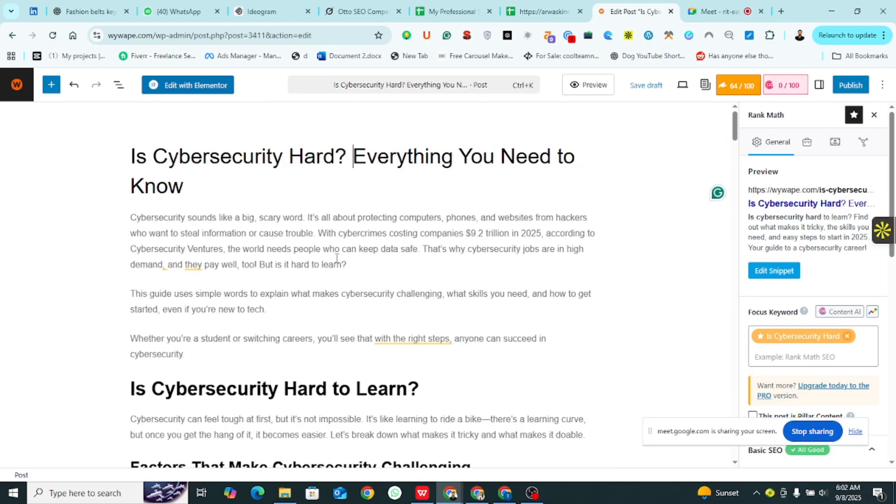
left_click_drag(131, 158, 334, 159)
right_click(286, 154)
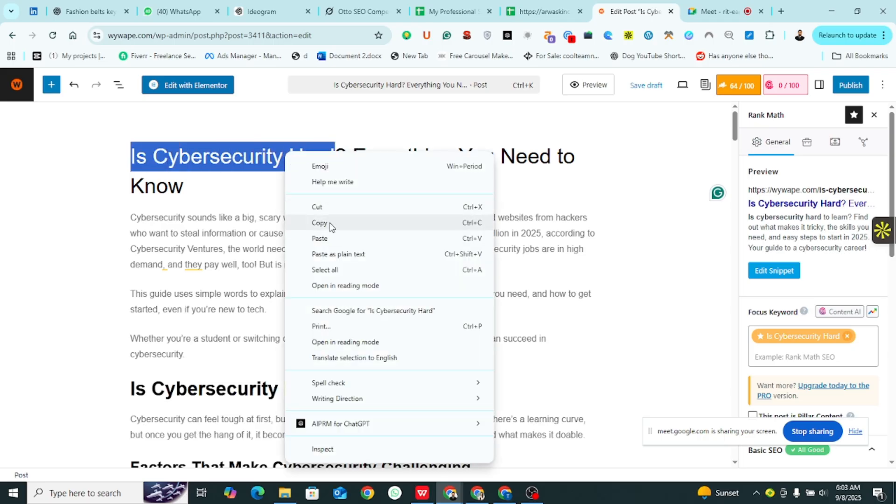
left_click(308, 222)
left_click(774, 271)
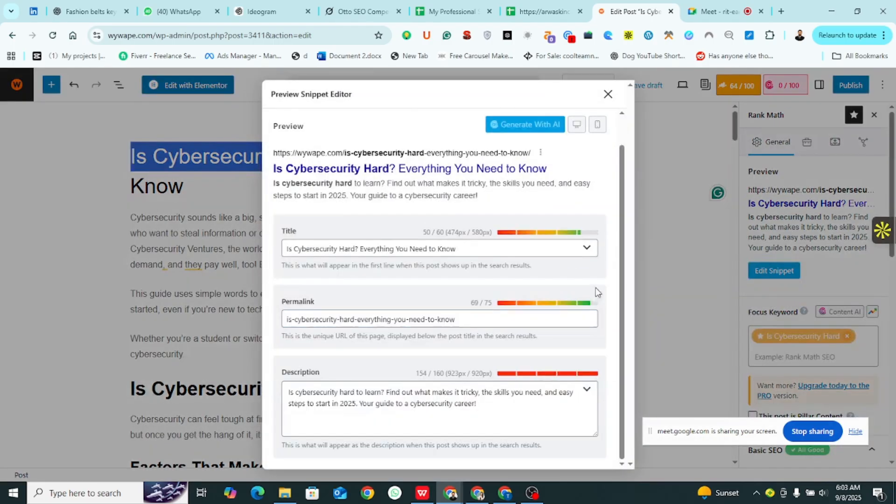
triple_click(370, 322)
right_click(369, 321)
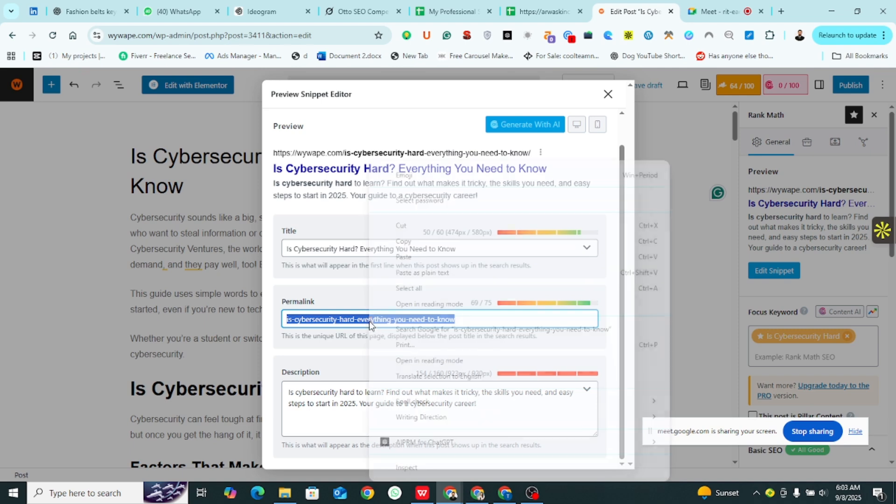
left_click(401, 256)
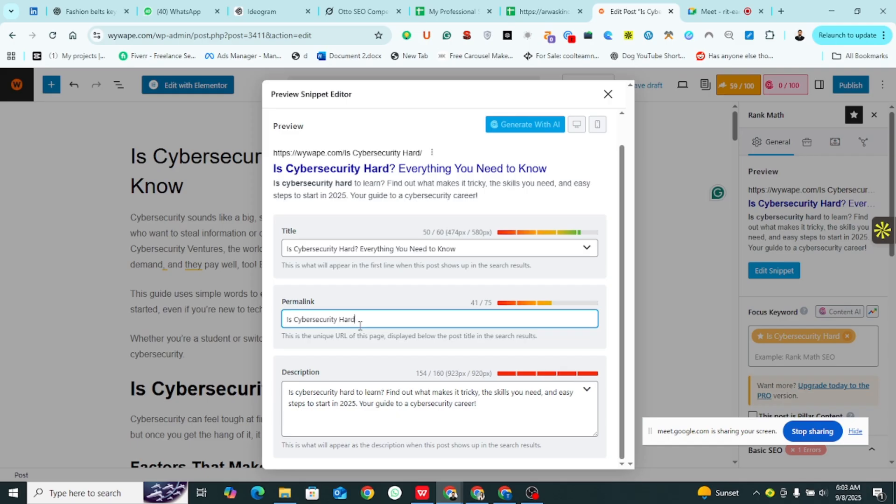
left_click(608, 95)
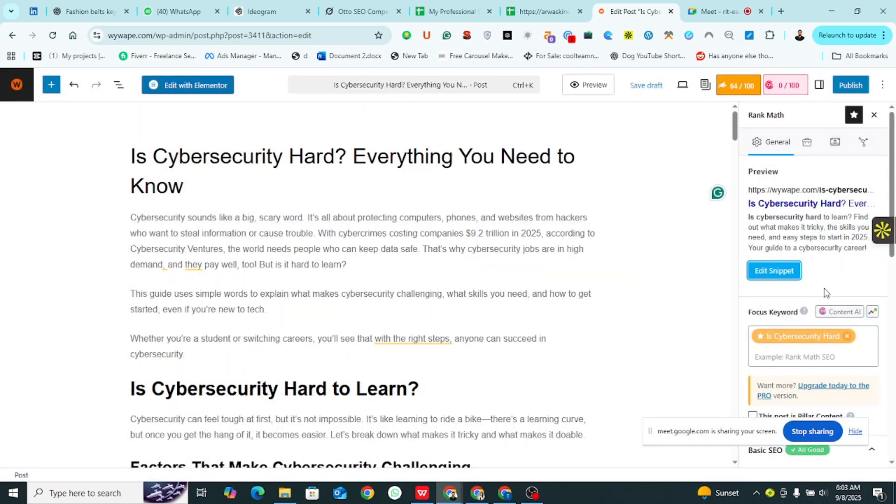
Review the post's Rank Math SEO checks, then check the permalink in the snippet editor and close it
scroll(824, 292, "down", 10)
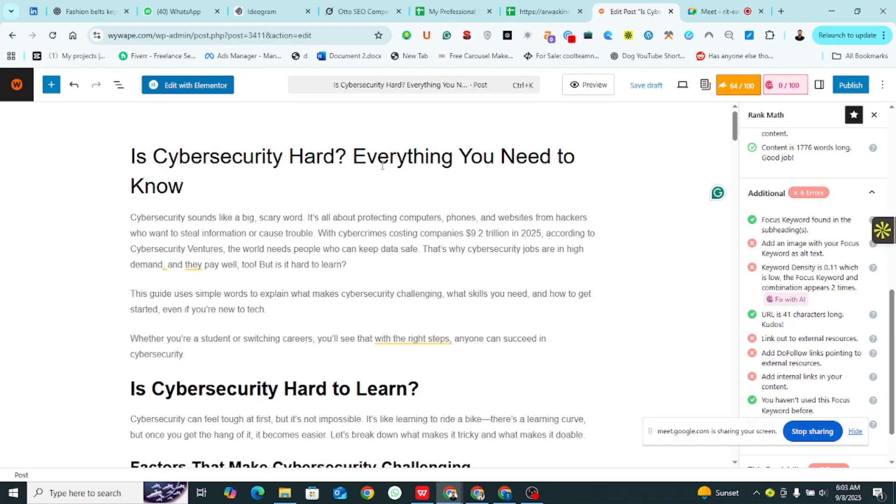
scroll(378, 232, "down", 7)
scroll(378, 232, "up", 7)
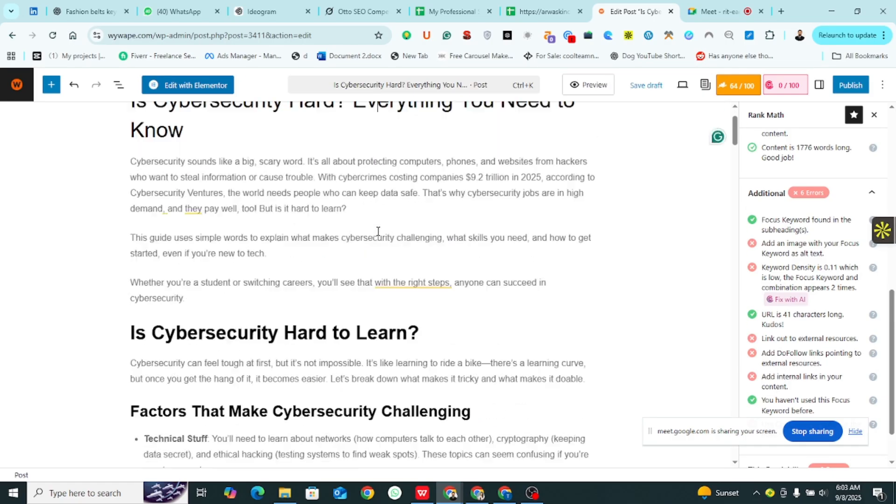
scroll(789, 201, "up", 10)
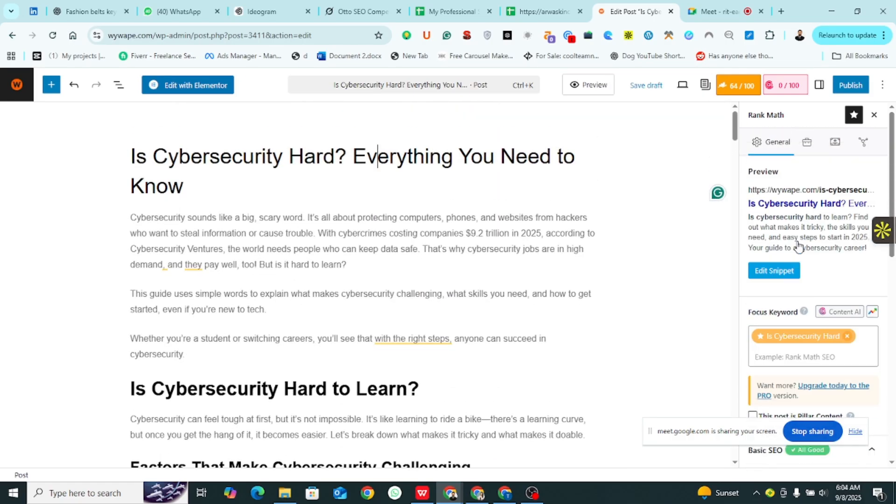
left_click(776, 275)
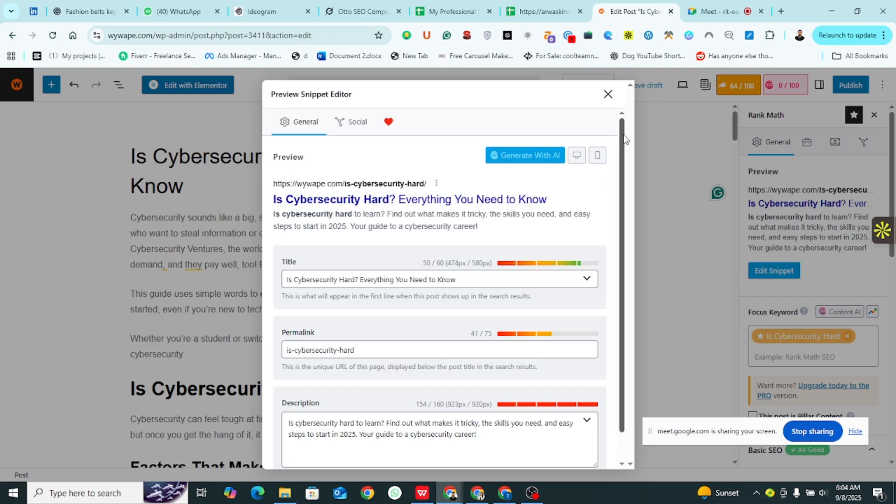
left_click(608, 93)
Insert a Table of Contents by Rank Math block between the post title and the introduction
scroll(341, 243, "down", 10)
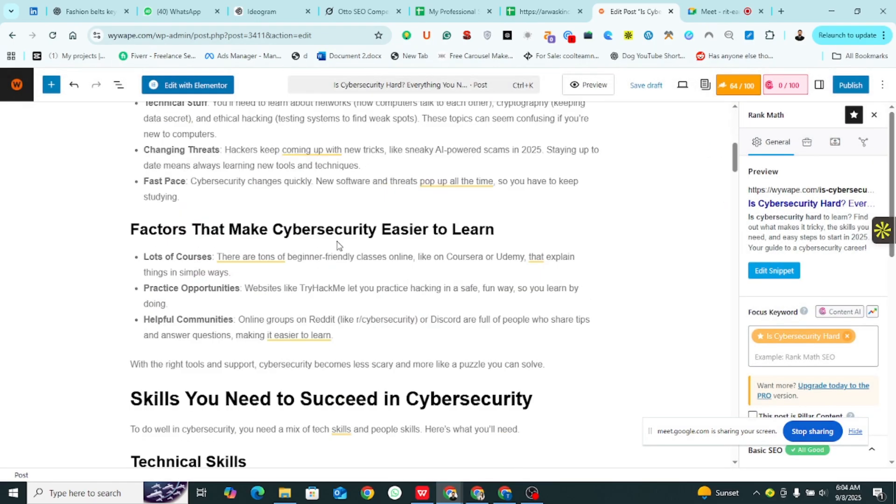
scroll(341, 238, "up", 10)
left_click(325, 188)
key("Return")
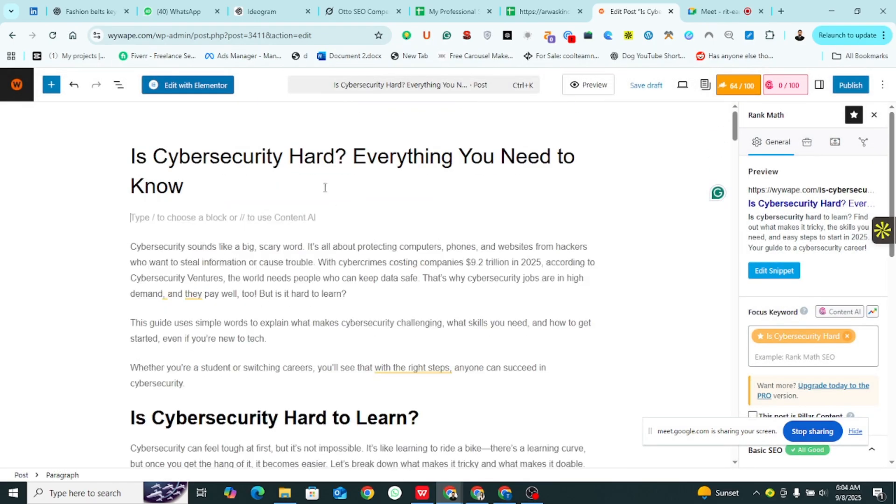
scroll(326, 187, "down", 1)
left_click(594, 164)
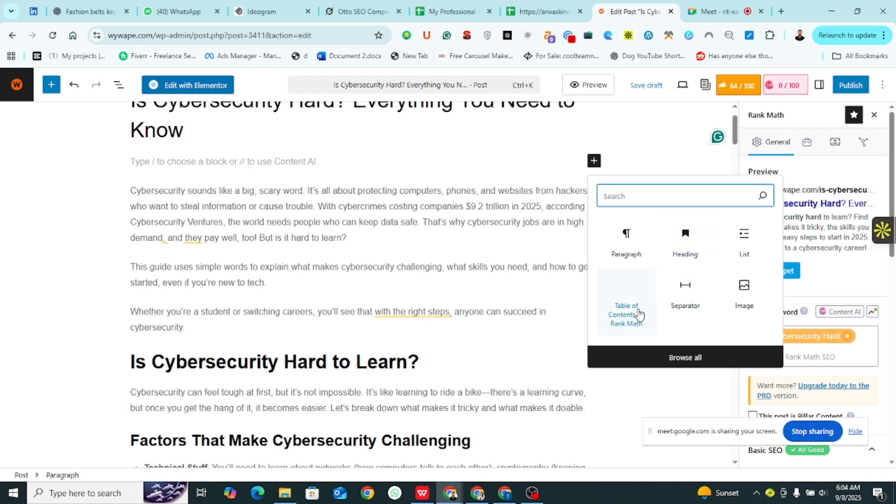
left_click(626, 315)
Examine the table of contents and the post's headings down to the FAQs, and return to the title
scroll(442, 255, "down", 10)
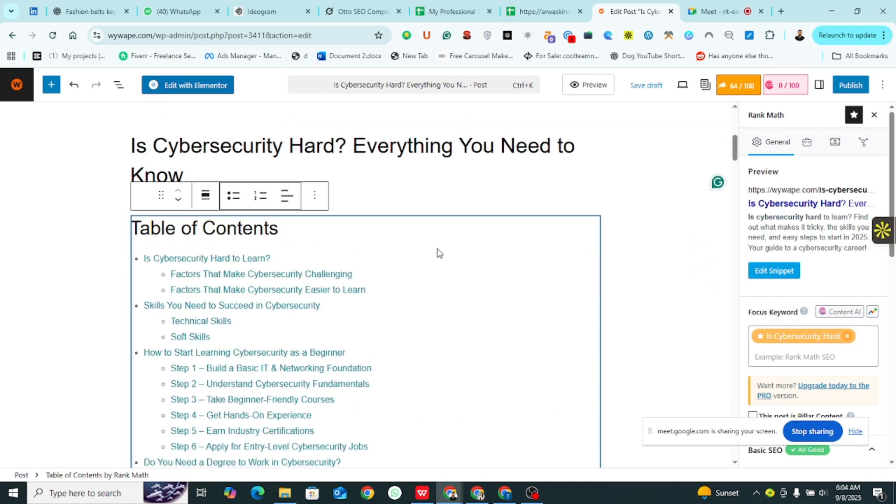
scroll(441, 262, "down", 15)
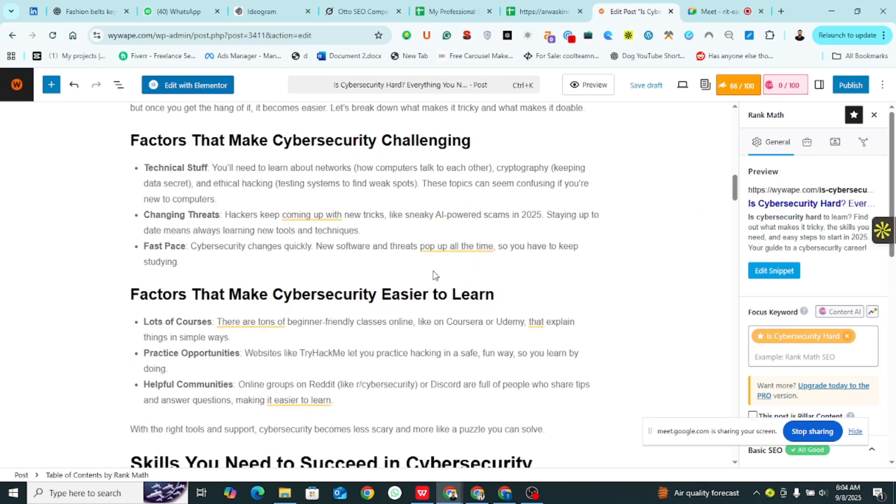
scroll(452, 269, "down", 20)
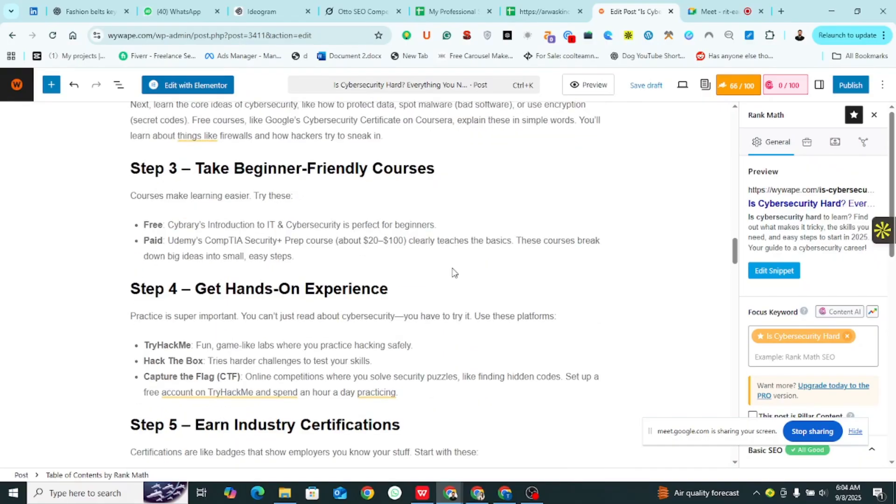
scroll(447, 269, "up", 12)
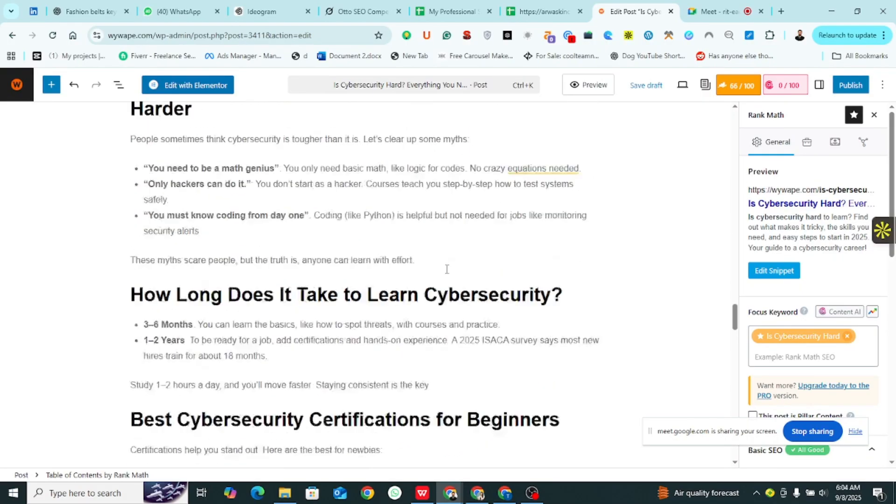
scroll(447, 269, "down", 6)
scroll(447, 269, "down", 20)
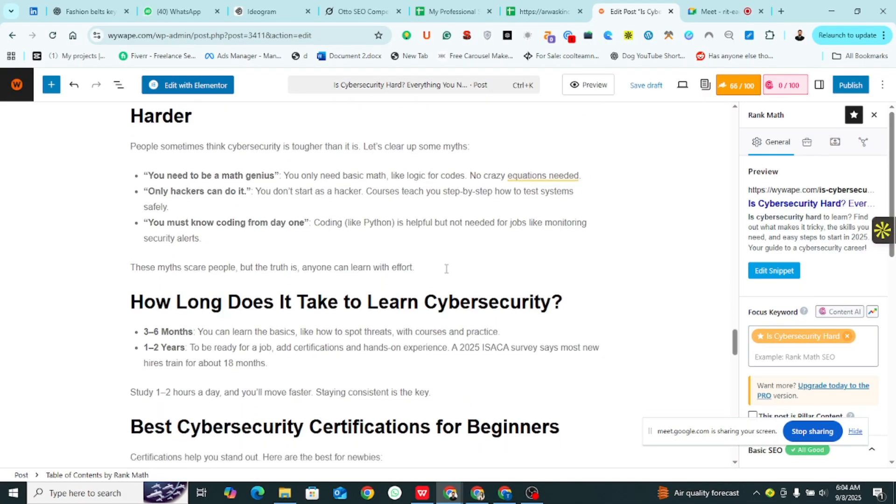
scroll(446, 270, "down", 8)
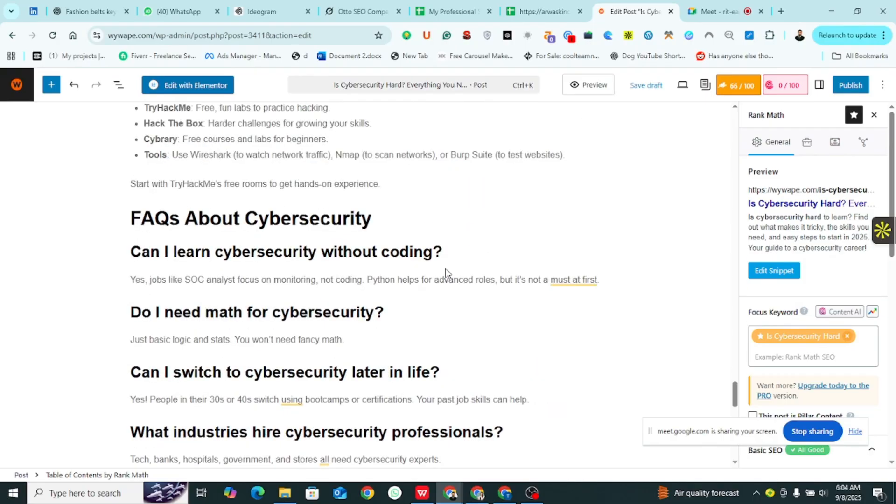
scroll(447, 269, "up", 20)
scroll(446, 270, "up", 20)
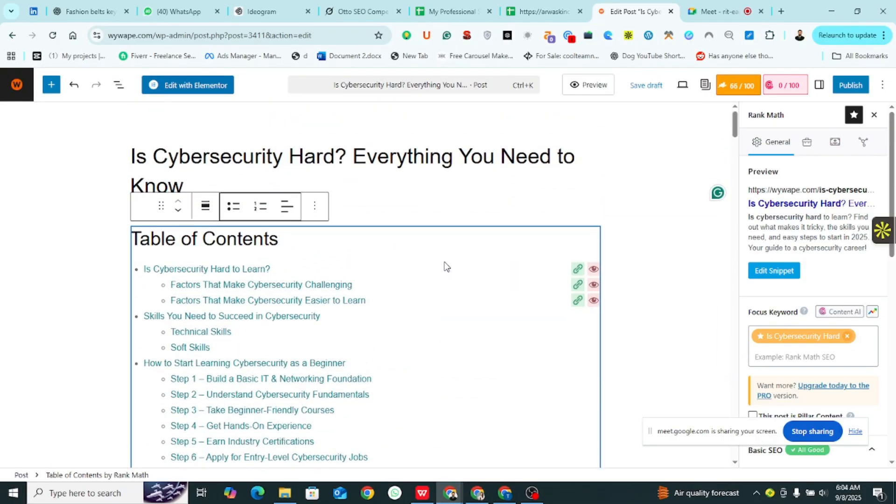
left_click(391, 158)
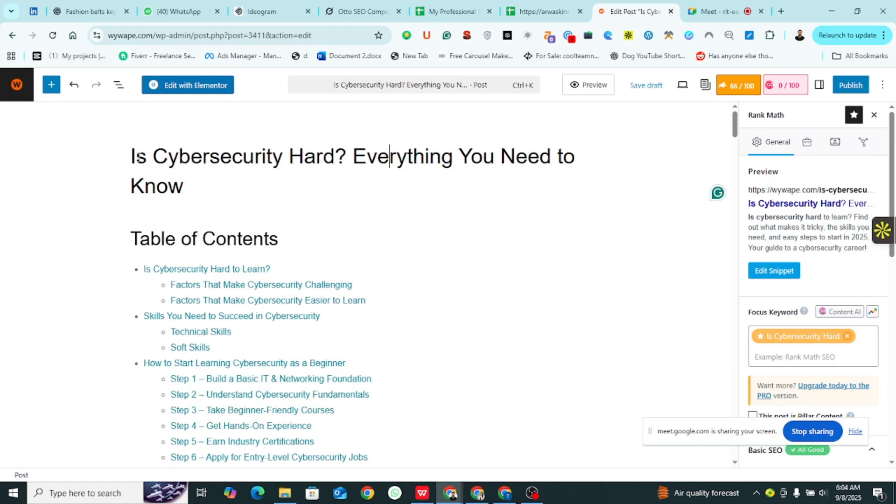
left_click_drag(137, 154, 208, 188)
left_click(306, 158)
triple_click(220, 157)
left_click(283, 158)
triple_click(302, 161)
double_click(302, 161)
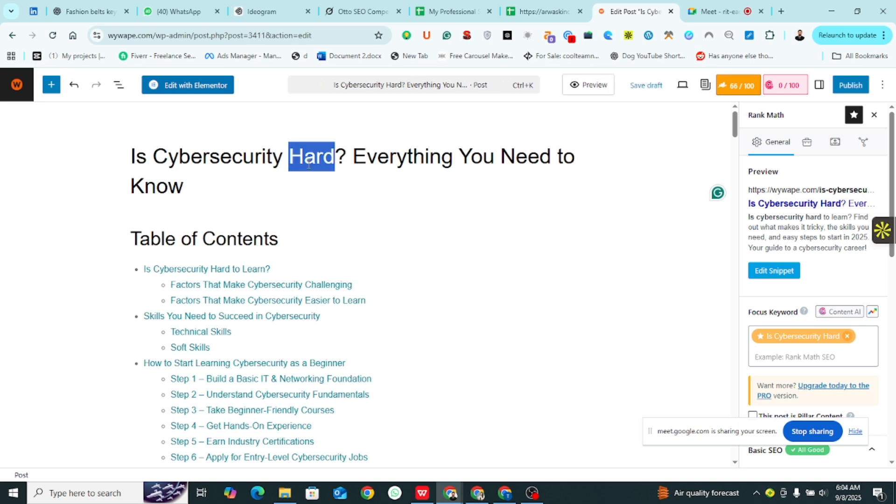
left_click(303, 159)
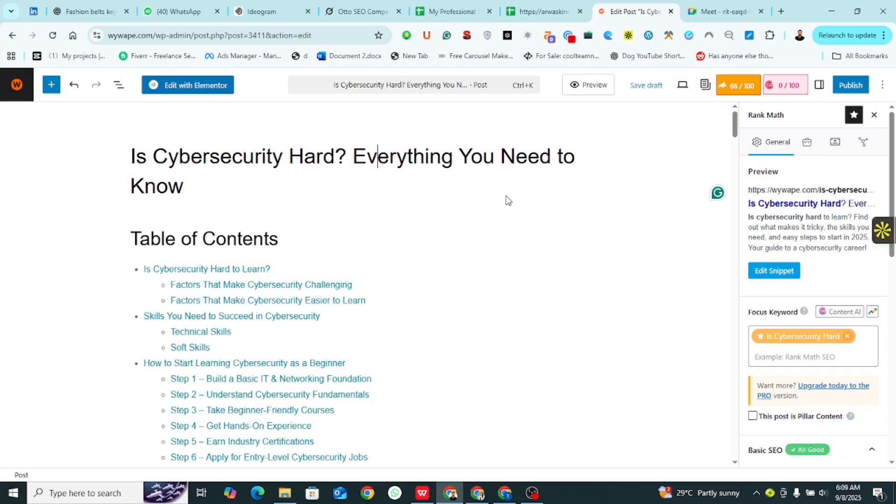
Switch to the towebp.io converter and add the "Is Cybersecurity Hard" image from the Downloads folder for WebP conversion
left_click(247, 5)
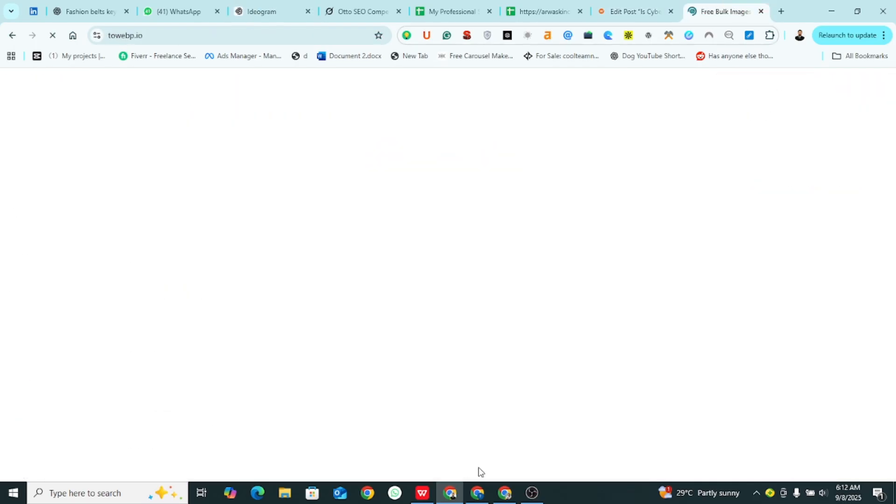
scroll(330, 337, "down", 3)
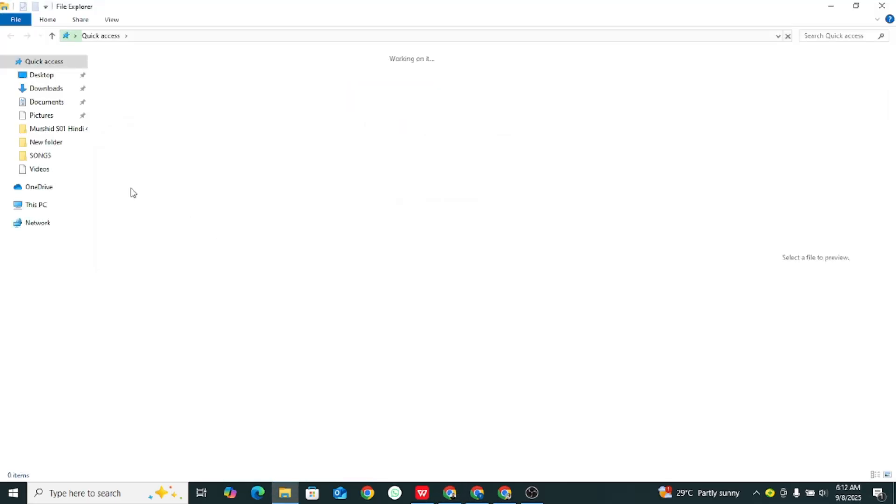
left_click(48, 92)
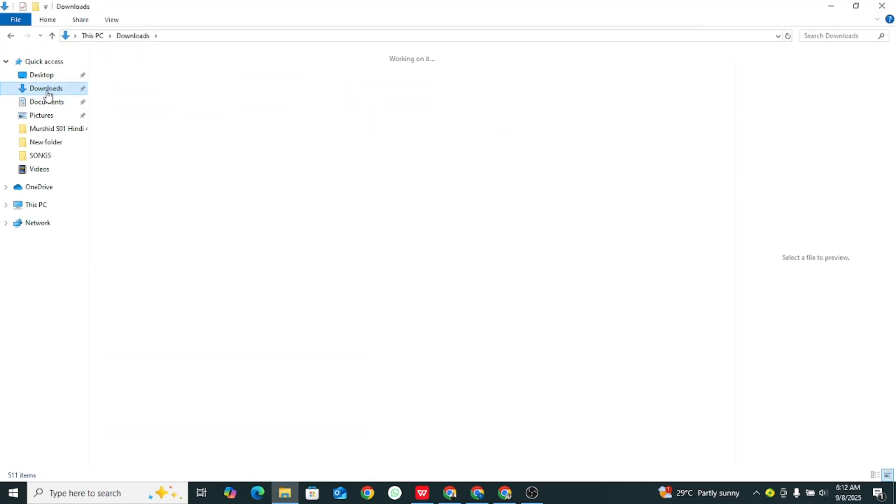
left_click_drag(126, 105, 276, 265)
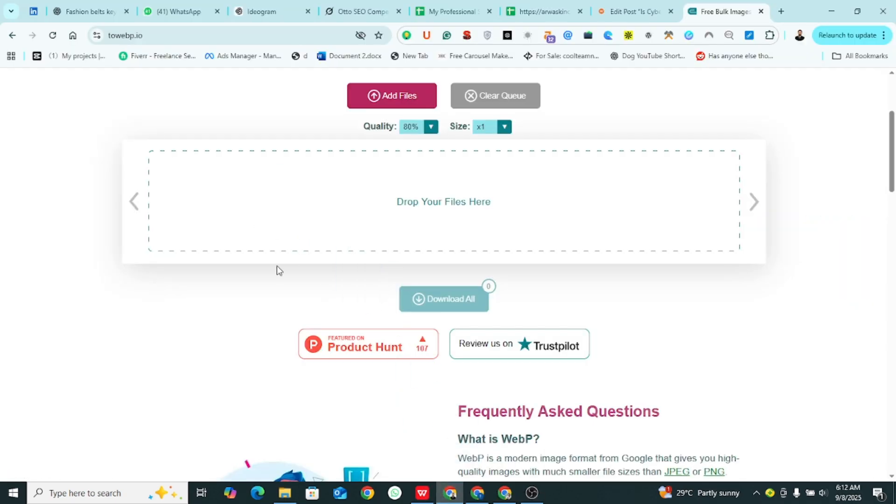
mouse_move(288, 495)
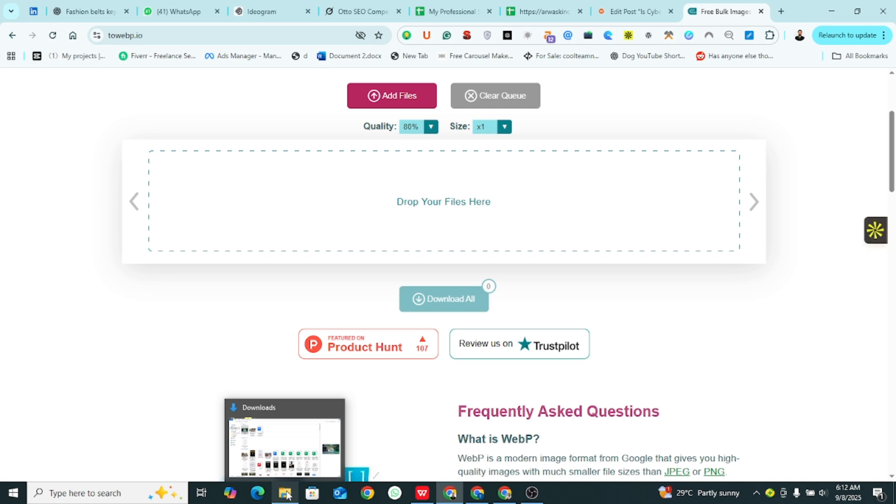
left_click(288, 495)
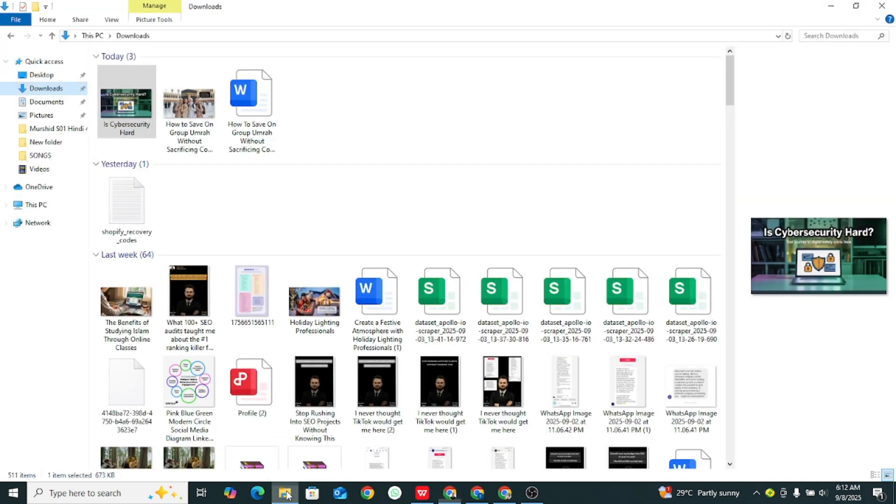
left_click(462, 491)
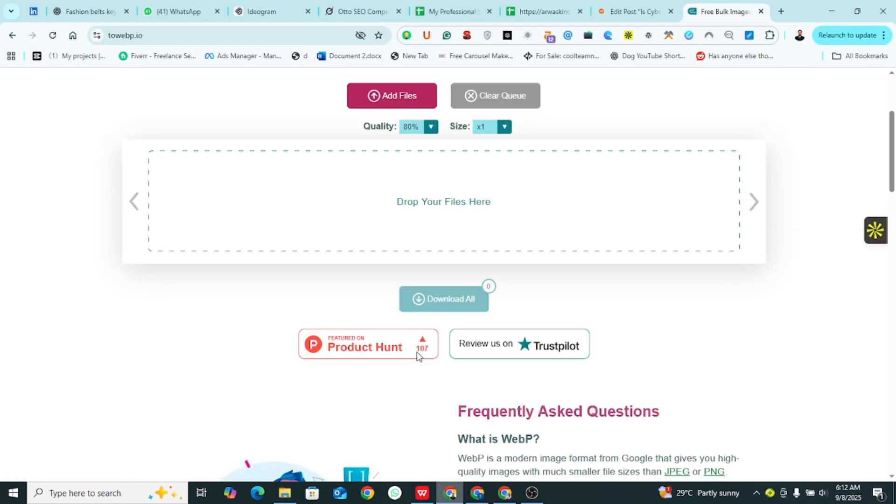
left_click(285, 493)
left_click(130, 107)
left_click_drag(129, 107, 210, 226)
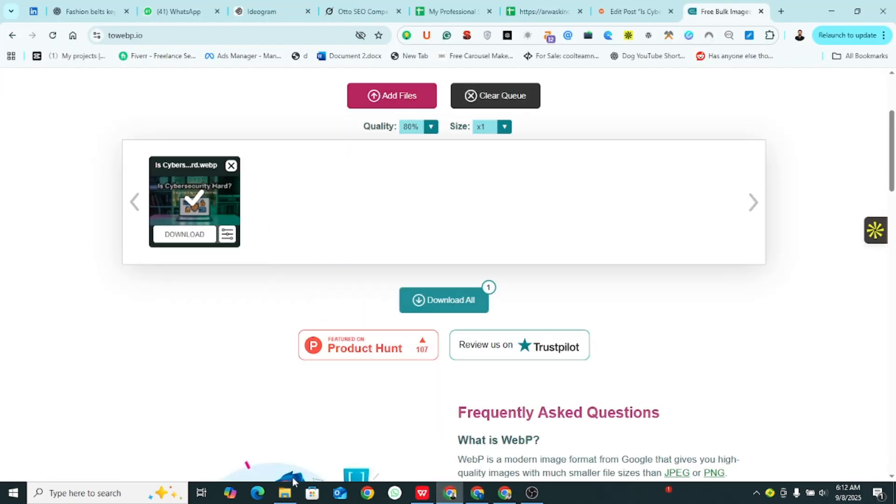
Delete the original "Is Cybersecurity Hard" image from the Downloads folder and return to the towebp.io converter
left_click(285, 493)
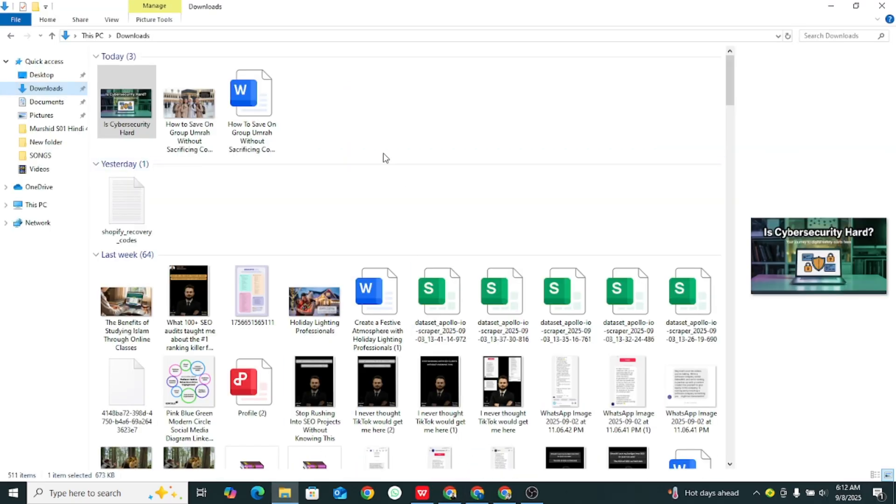
mouse_move(448, 501)
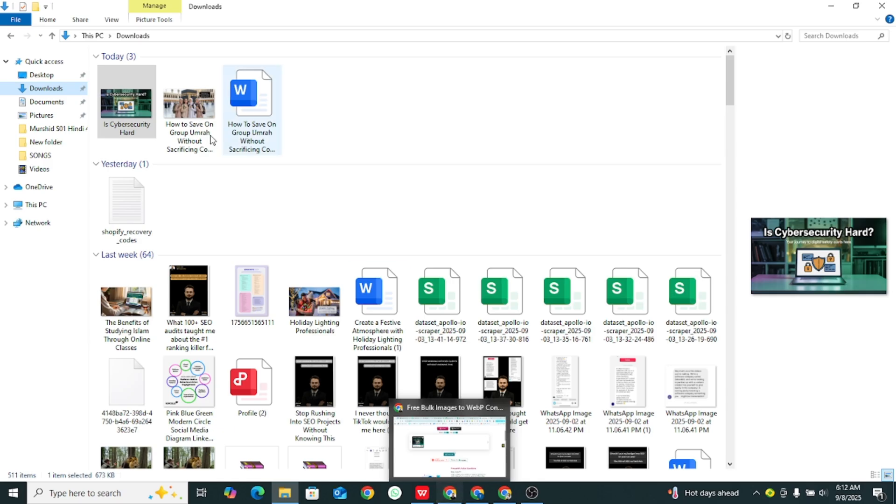
left_click(113, 97)
key("Delete")
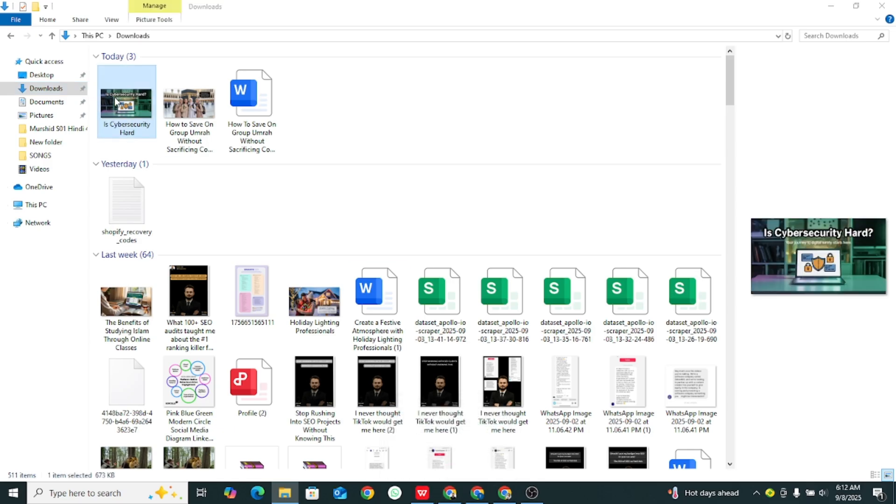
key("alt+Tab")
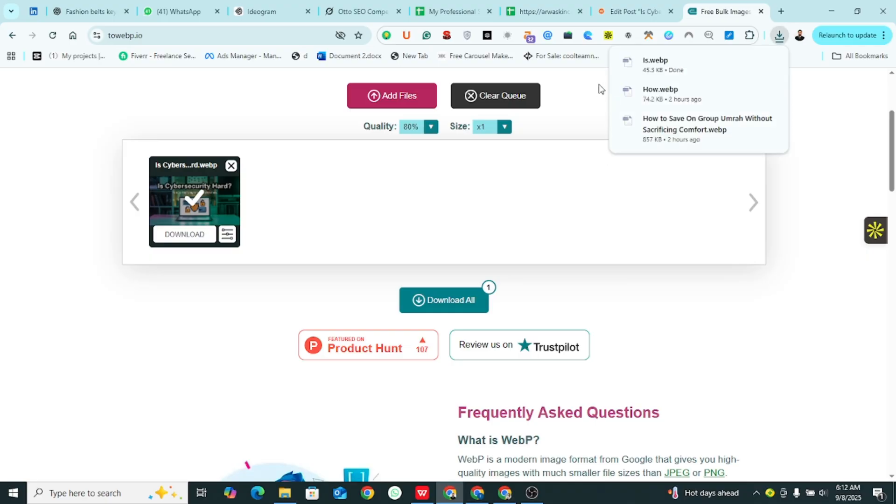
Rename the converted WebP image in the Downloads folder as "Is Cybersecurity Hard" and return to the browser
key("alt+Tab")
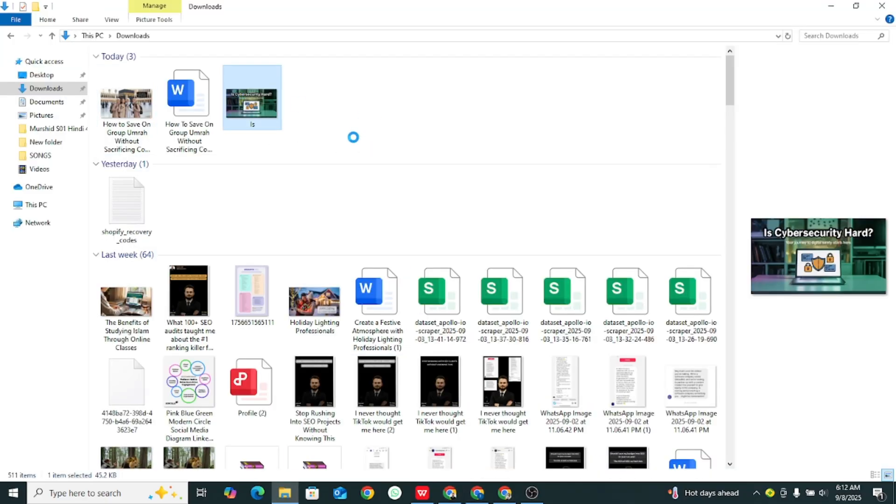
key("shift+F10")
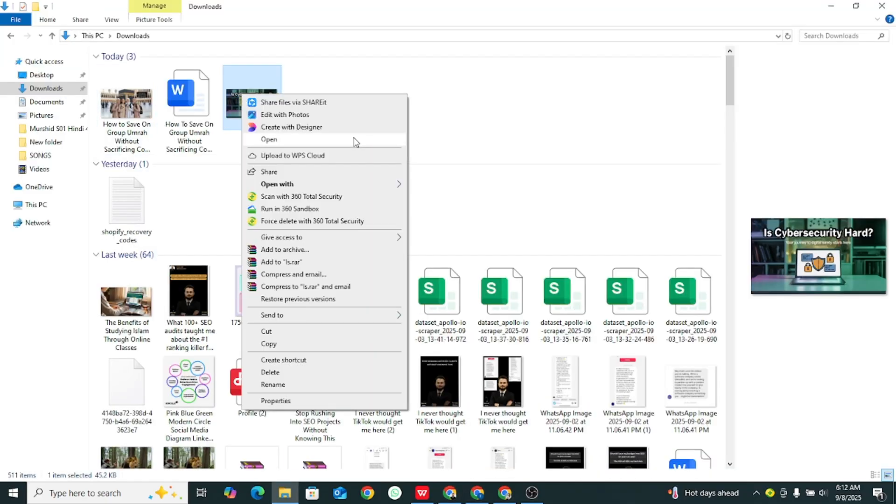
left_click(304, 385)
type("Is Cybersecurity Hard")
key("Return")
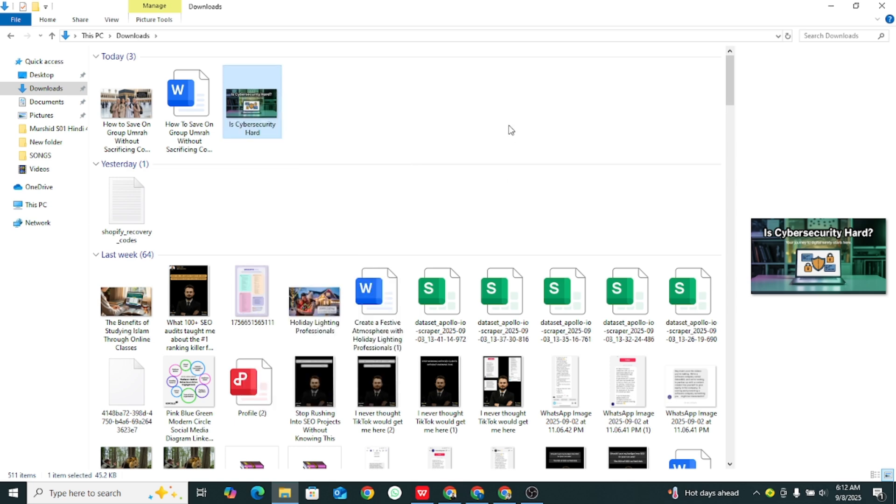
left_click(512, 131)
left_click(451, 491)
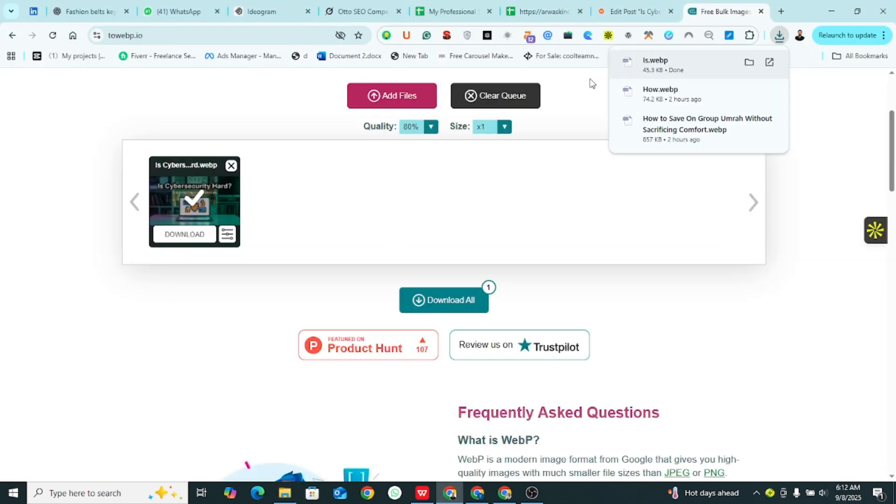
Return to the WordPress post editor, copy the full post title, and close the snippet editor
left_click(635, 12)
scroll(293, 180, "up", 10)
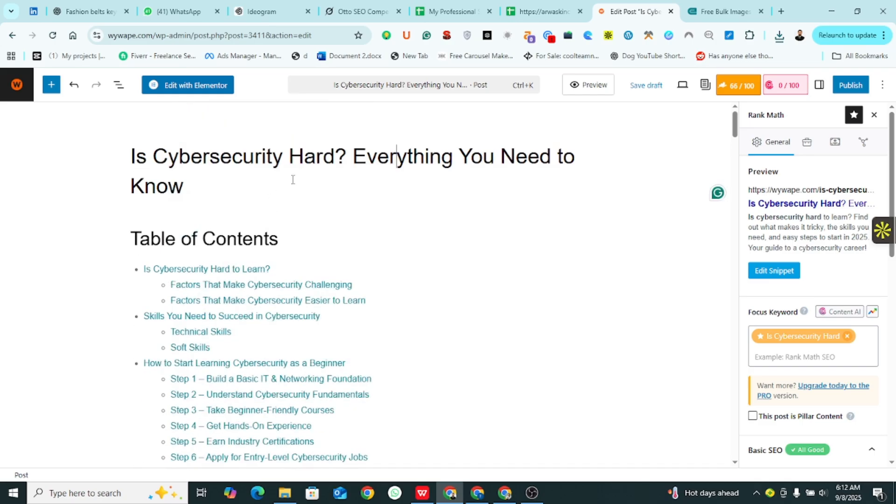
triple_click(317, 156)
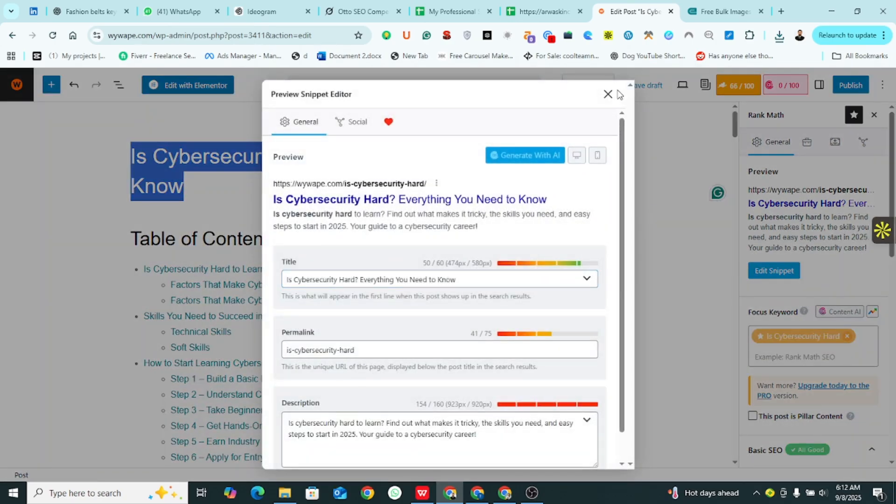
left_click(608, 94)
Upload the "Is Cybersecurity Hard" WebP file from the Downloads folder as the post's featured image choice
left_click(819, 85)
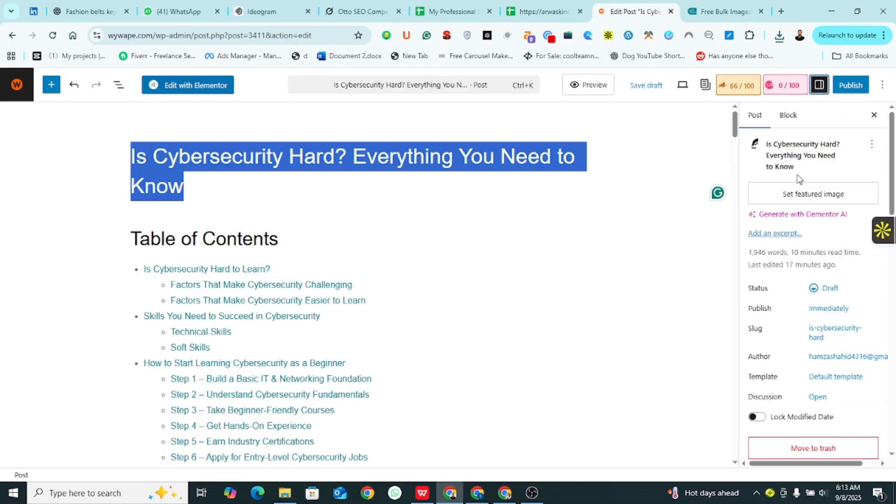
left_click(789, 204)
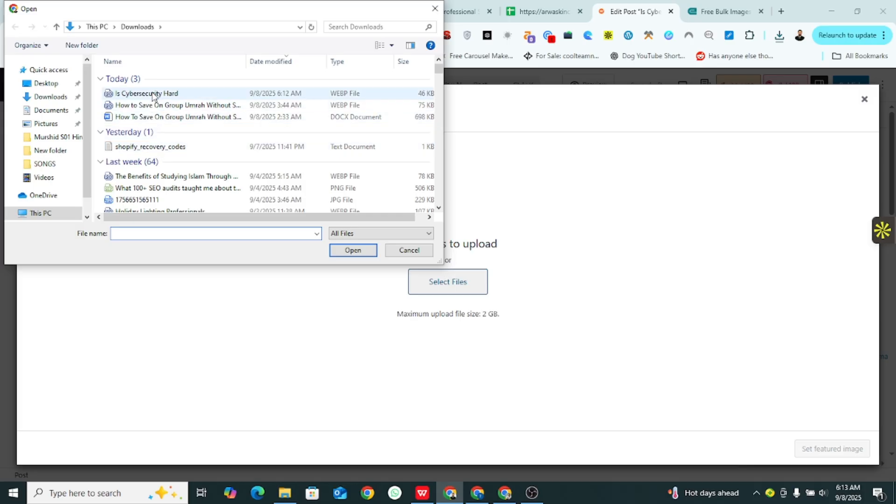
left_click(152, 95)
left_click(371, 246)
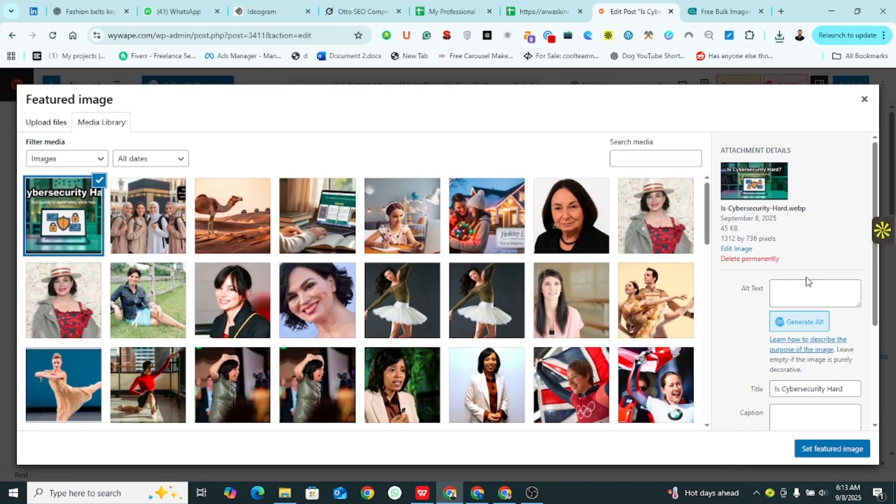
Replace the uploaded image's title with the copied post title, "Is Cybersecurity Hard? Everything You Need to Know"
scroll(806, 276, "down", 3)
left_click(810, 279)
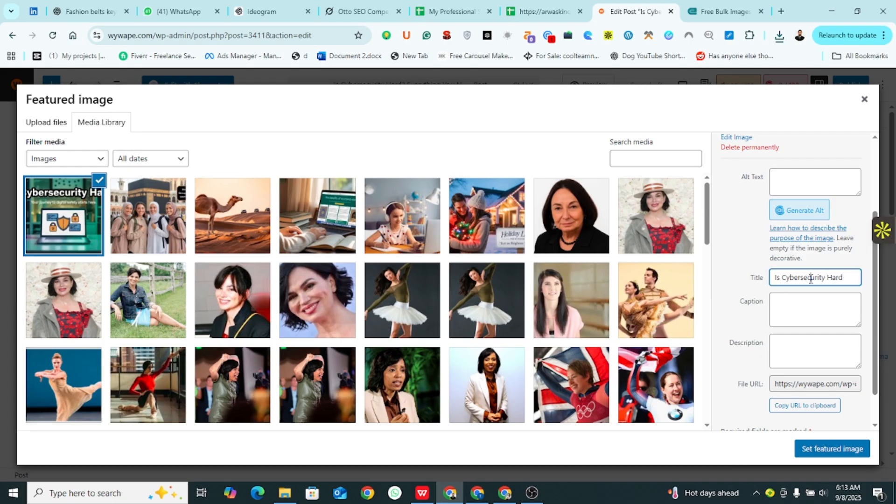
key("ctrl+a")
key("ctrl+v")
Copy "Is Cybersecurity Hard?" from the image title into its alt text and caption, and set it as the featured image
key("Left")
key("Left")
key("Left")
key("Left")
key("Left")
key("Left")
key("Left")
key("Left")
key("Left")
key("Left")
key("Left")
key("Left")
key("Left")
key("shift+Home")
key("ctrl+c")
left_click(804, 184)
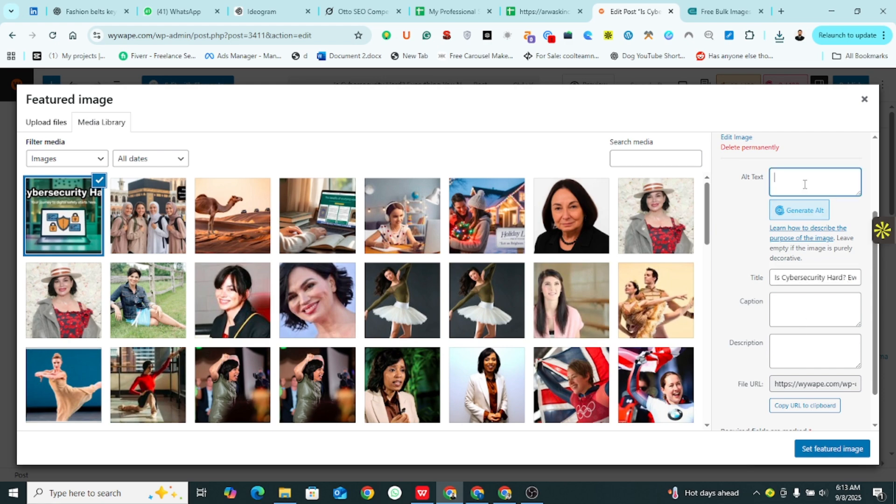
key("ctrl+v")
left_click(814, 326)
key("ctrl+v")
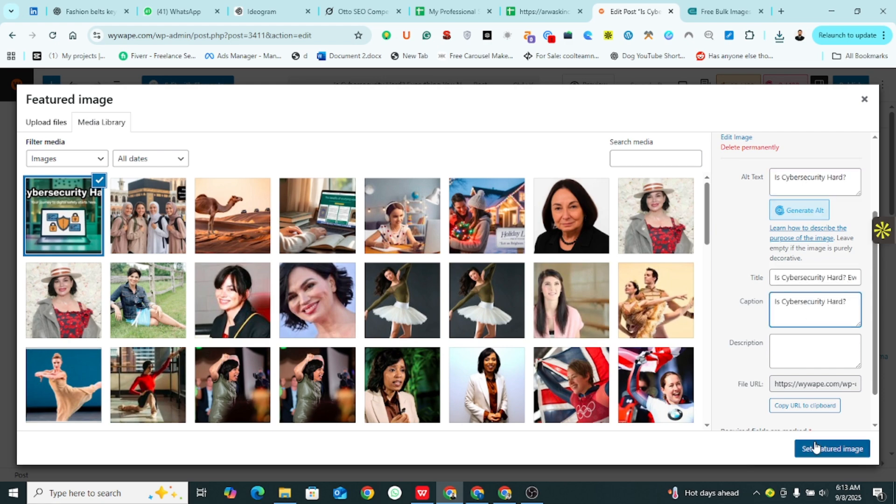
left_click(796, 444)
Review the post's content from the table of contents to the link suggestions below the conclusion, and return to the title
scroll(360, 224, "down", 12)
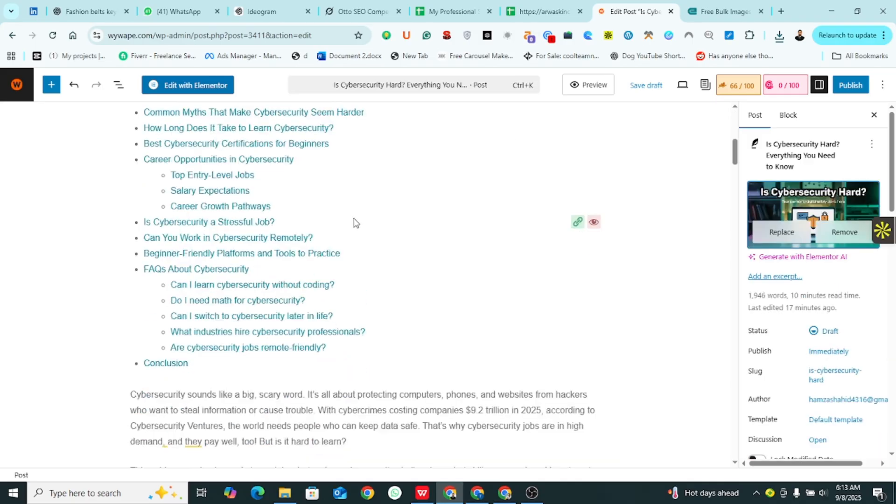
scroll(373, 235, "up", 1)
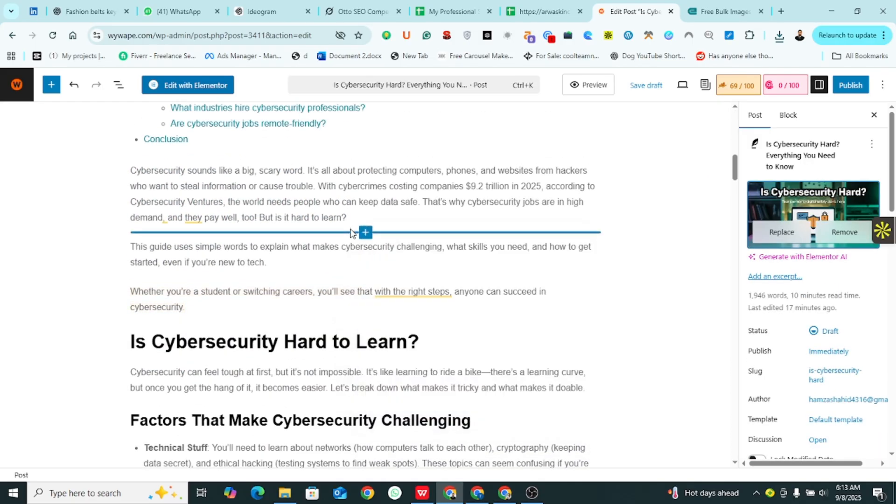
scroll(351, 232, "down", 12)
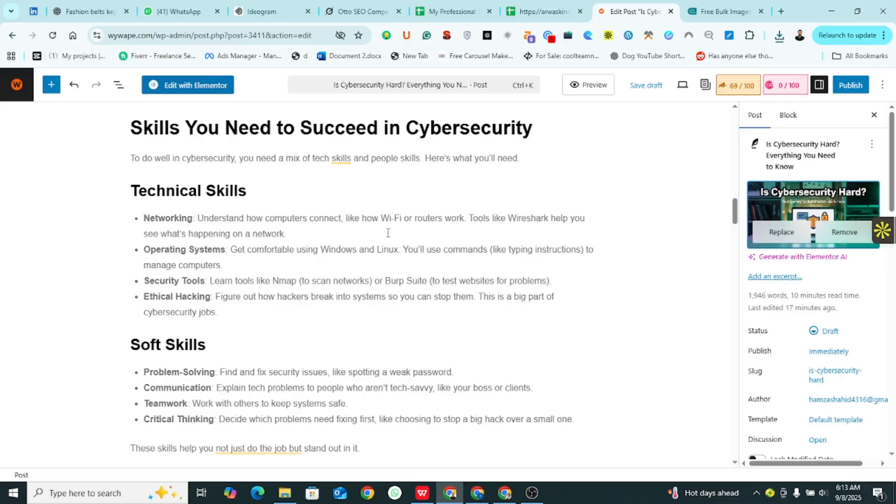
scroll(388, 232, "down", 6)
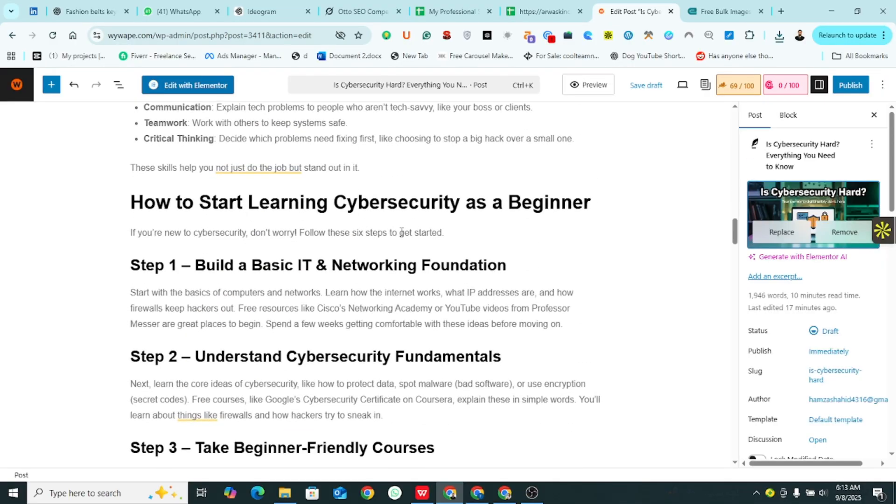
scroll(402, 232, "down", 6)
scroll(465, 238, "down", 20)
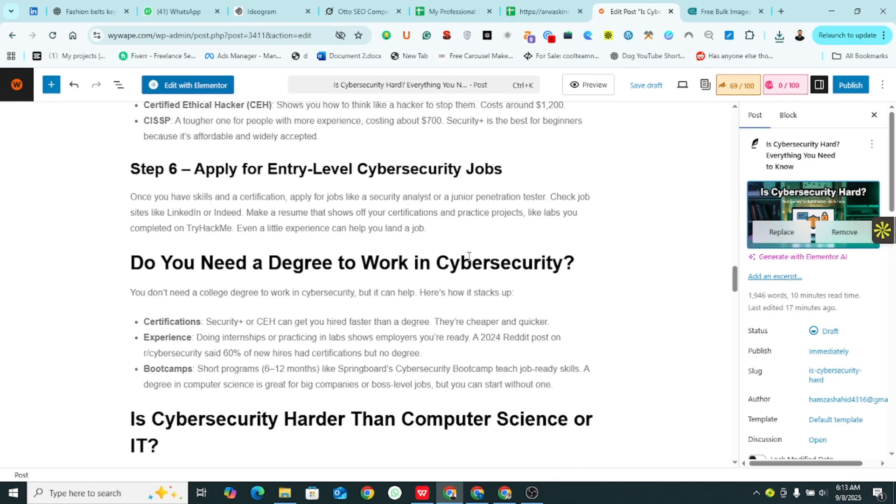
scroll(466, 255, "down", 20)
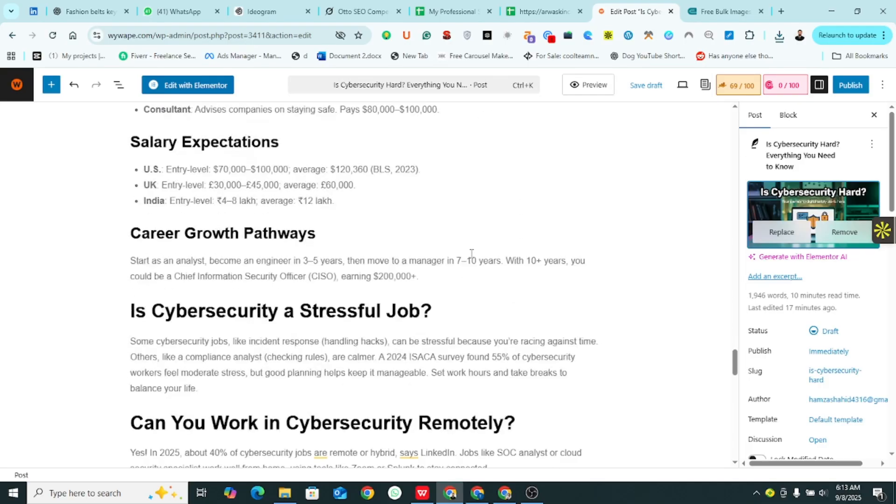
scroll(494, 246, "down", 7)
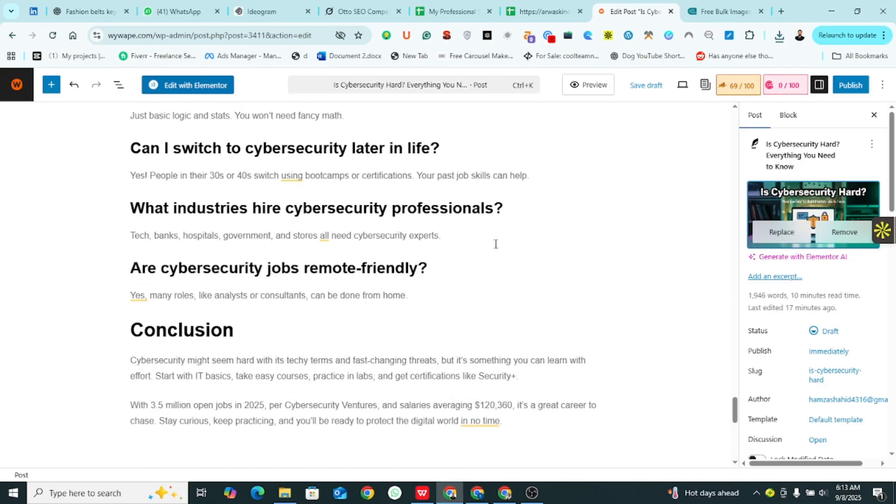
scroll(495, 243, "down", 10)
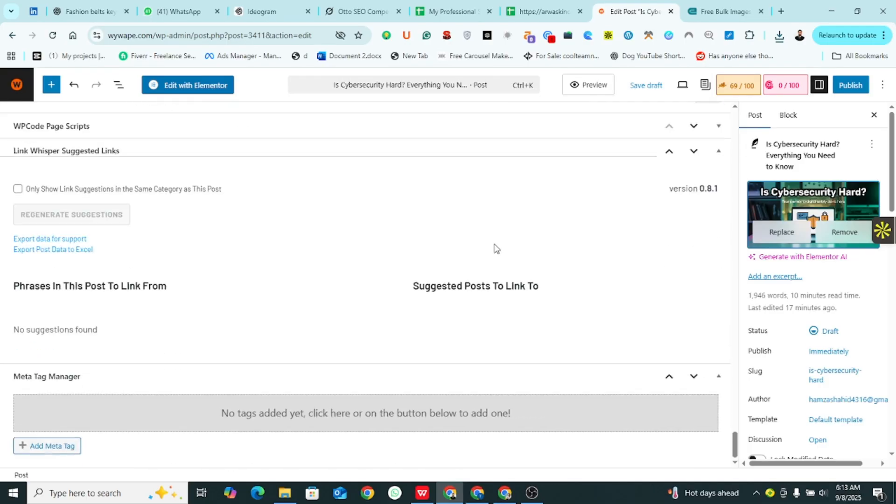
scroll(494, 243, "up", 8)
scroll(494, 243, "up", 15)
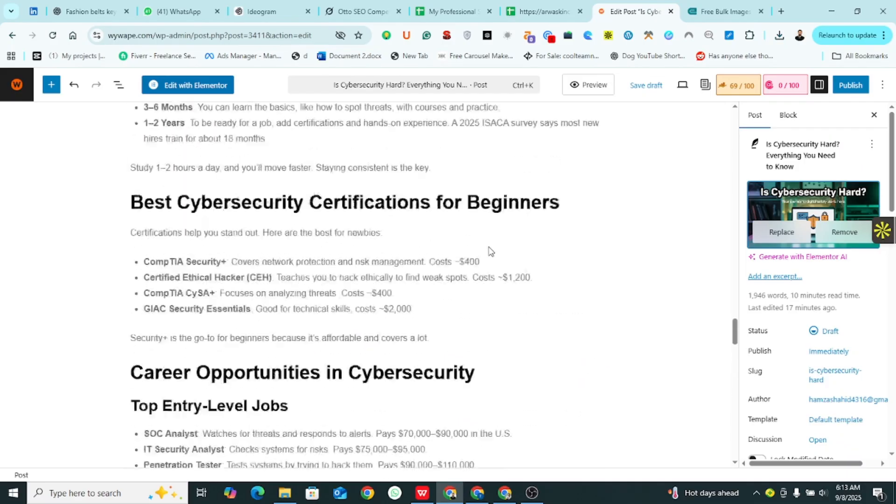
scroll(488, 247, "up", 20)
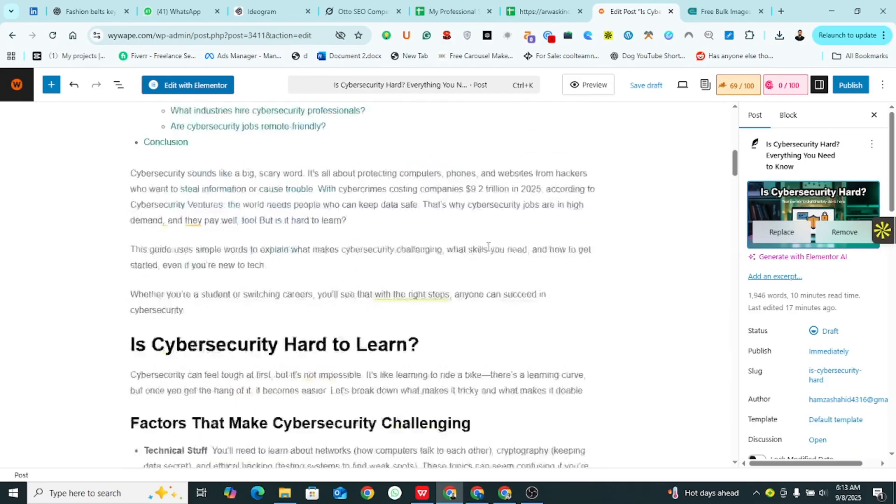
scroll(488, 247, "up", 3)
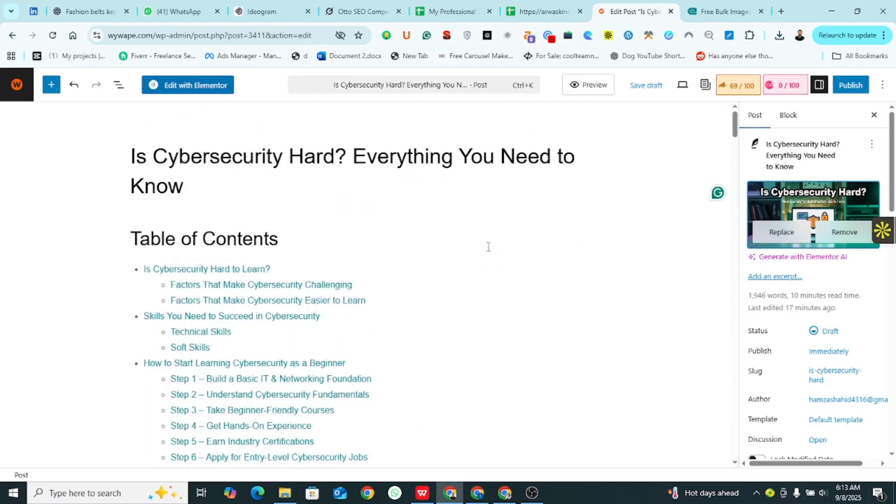
Assign the post to the Tech category and remove it from Uncategorized
left_click(819, 84)
left_click(819, 85)
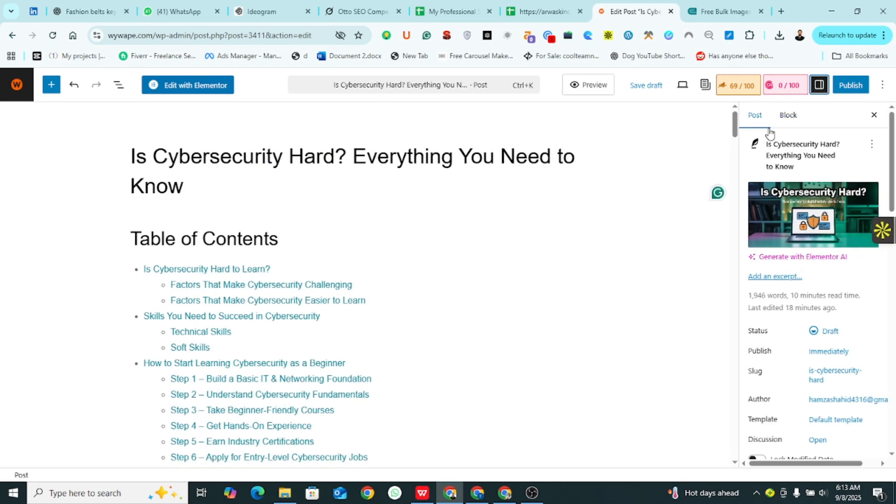
scroll(808, 210, "down", 10)
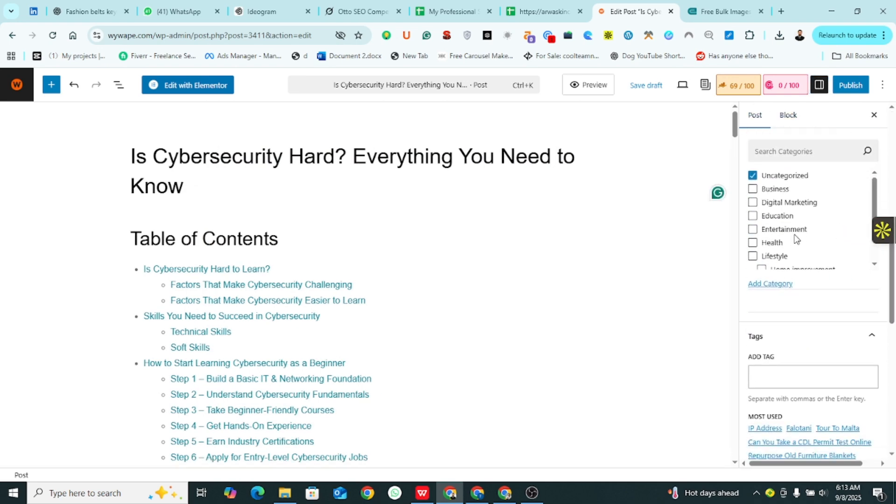
scroll(794, 242, "down", 3)
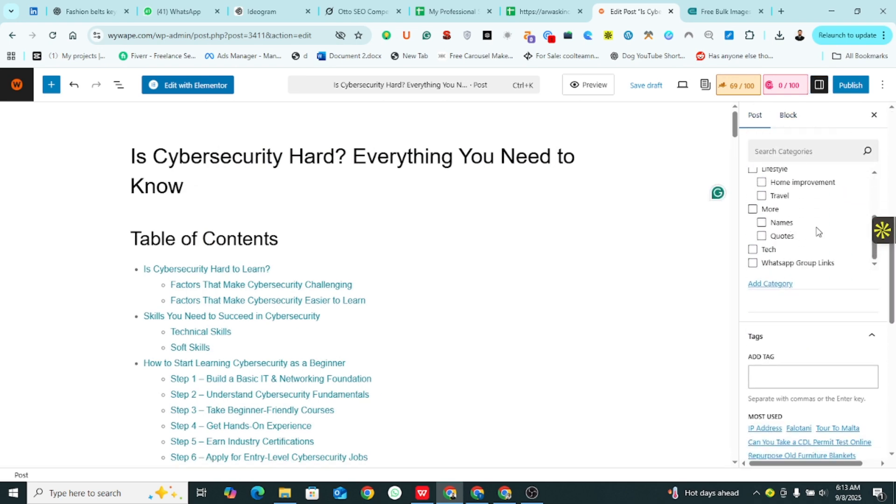
left_click(753, 249)
scroll(776, 210, "up", 3)
left_click(753, 175)
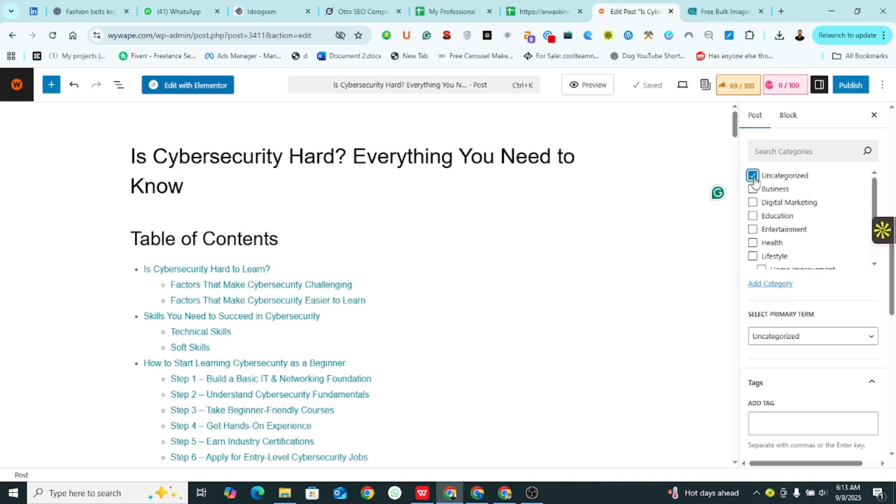
Copy "Is Cybersecurity Hard" from the post title and add it as a post tag
left_click_drag(132, 157, 335, 157)
key("ctrl+c")
left_click(780, 376)
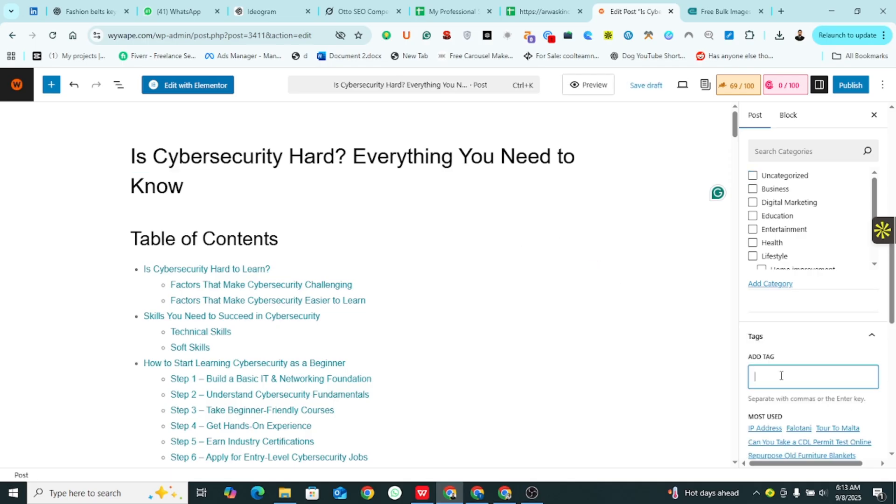
key("ctrl+v")
key("Return")
scroll(874, 370, "down", 10)
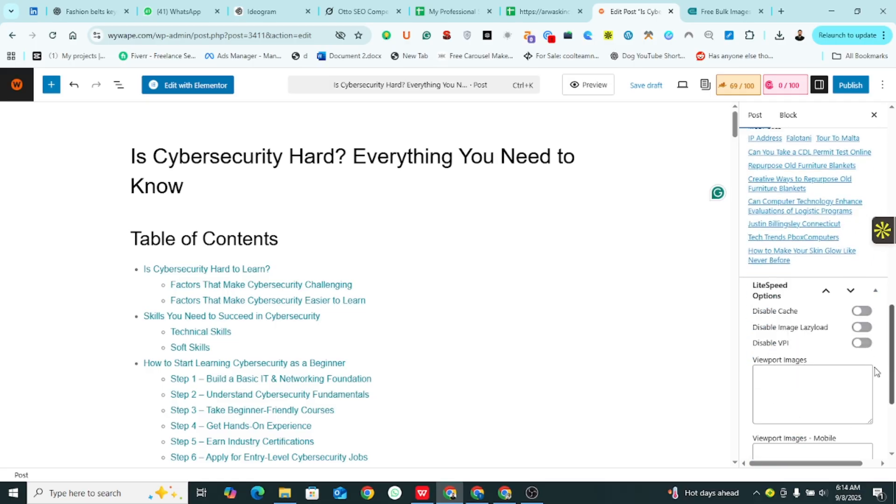
scroll(869, 373, "up", 14)
left_click(736, 93)
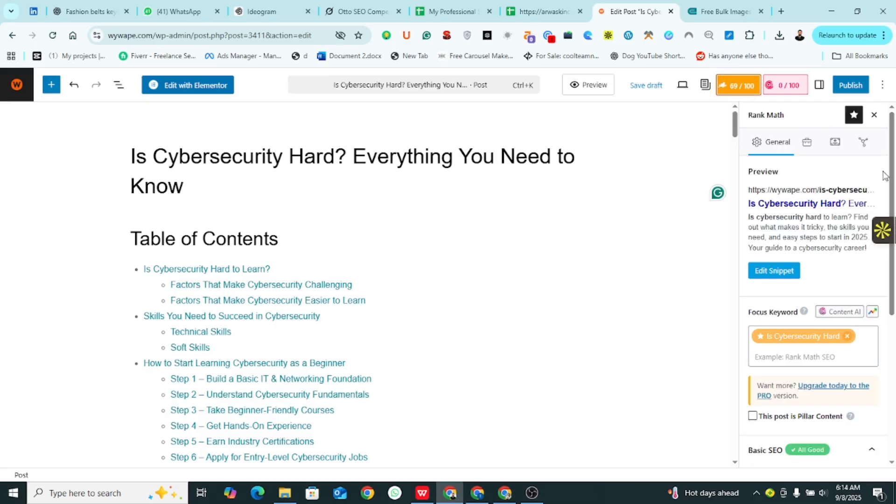
left_click(819, 85)
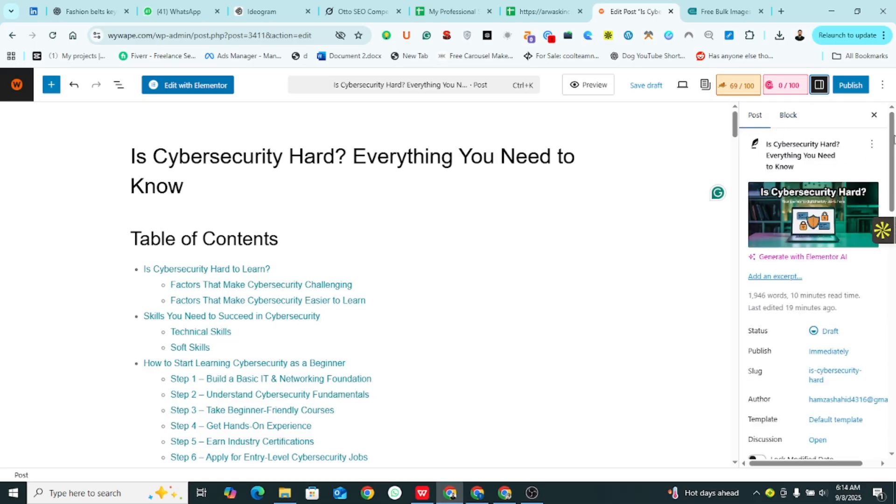
Copy "Coursera" from the Lots of Courses item, search Google for it, and copy the link of the first sponsored result
scroll(876, 306, "down", 10)
scroll(511, 210, "down", 15)
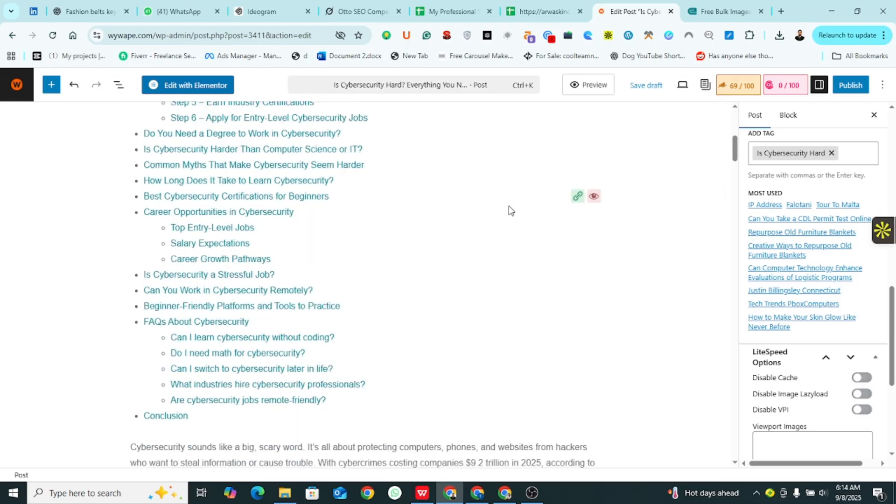
scroll(510, 204, "down", 5)
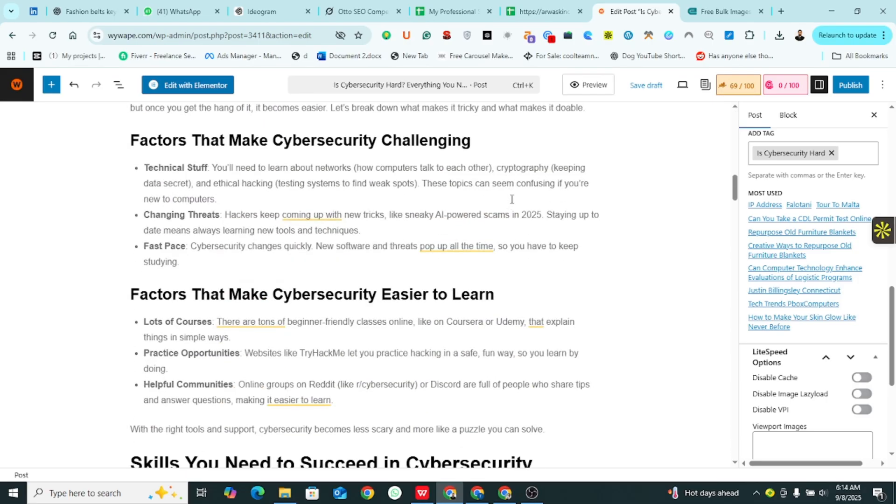
scroll(511, 199, "down", 4)
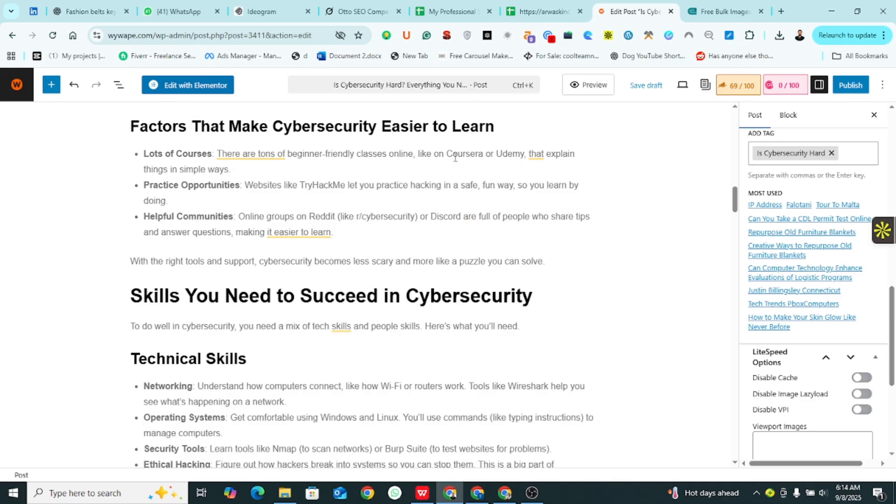
double_click(477, 157)
key("ctrl+c")
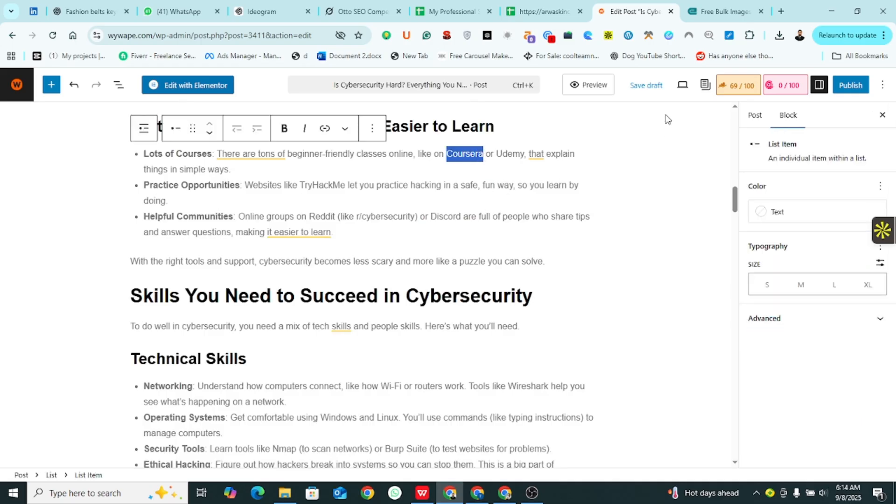
left_click(790, 14)
key("ctrl+v")
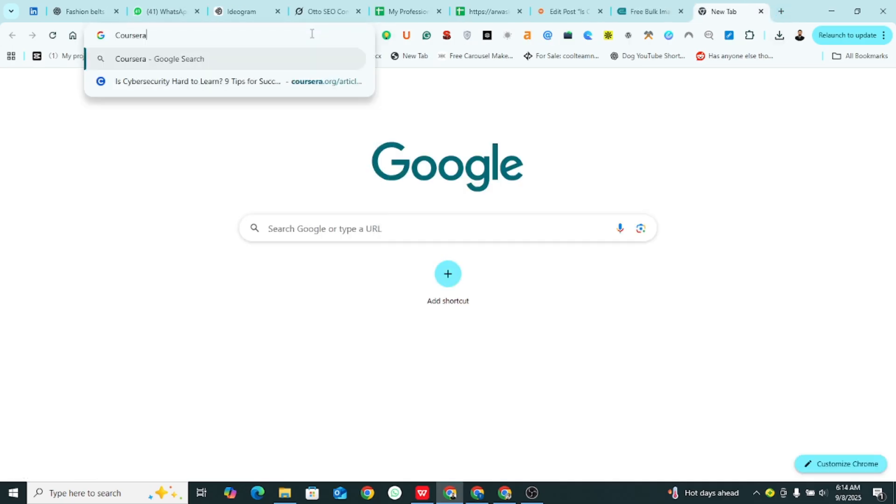
key("Return")
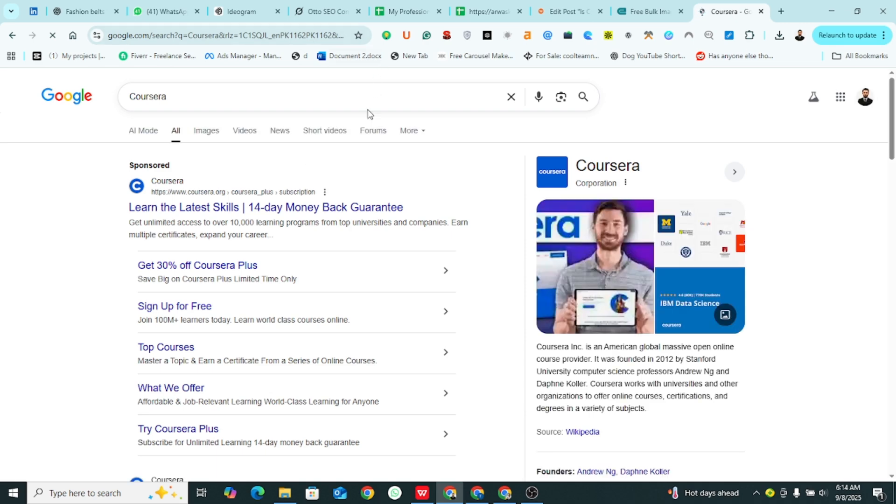
right_click(262, 208)
left_click(316, 308)
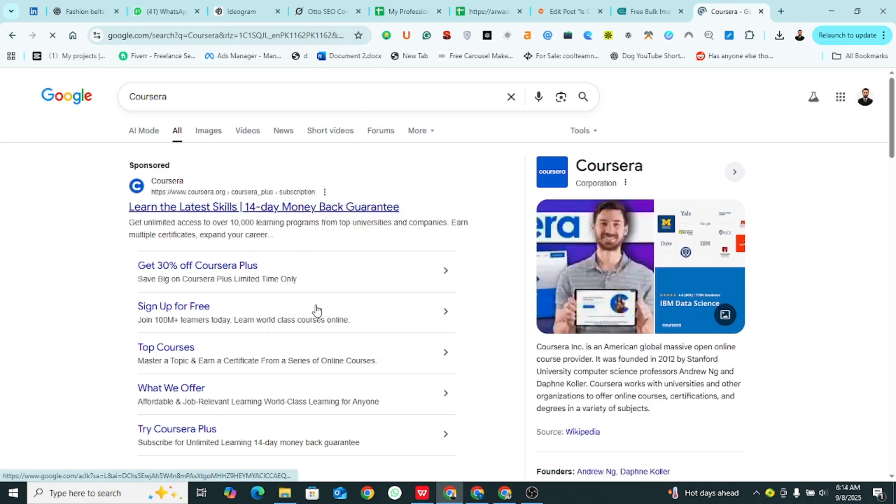
Make "Coursera" in the post's Lots of Courses item bold and link it to the copied address
left_click(576, 4)
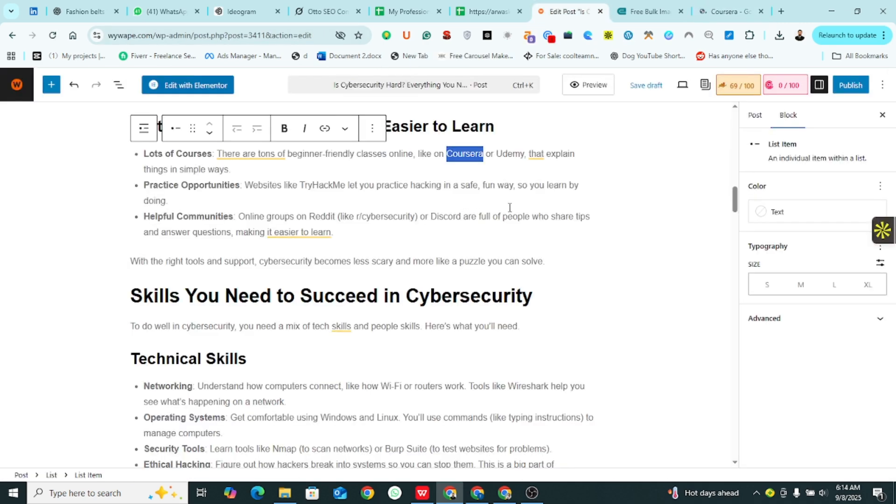
key("ctrl+b")
key("ctrl+k")
left_click(728, 11)
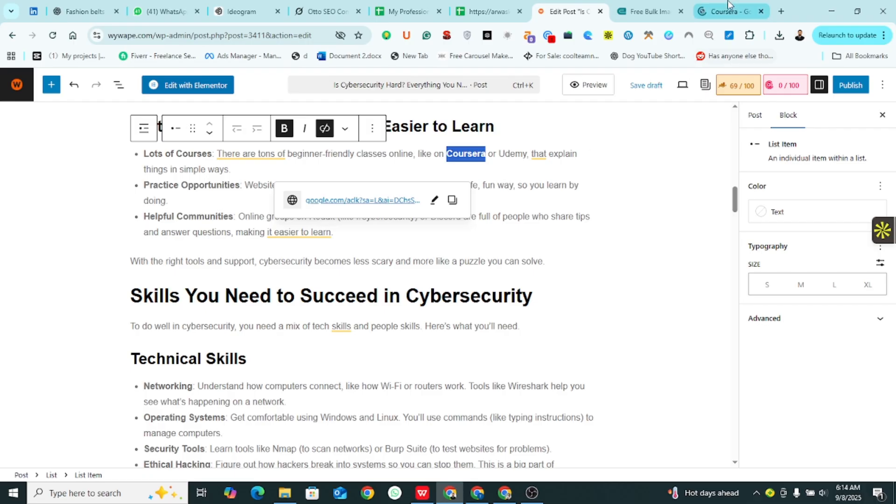
left_click(584, 18)
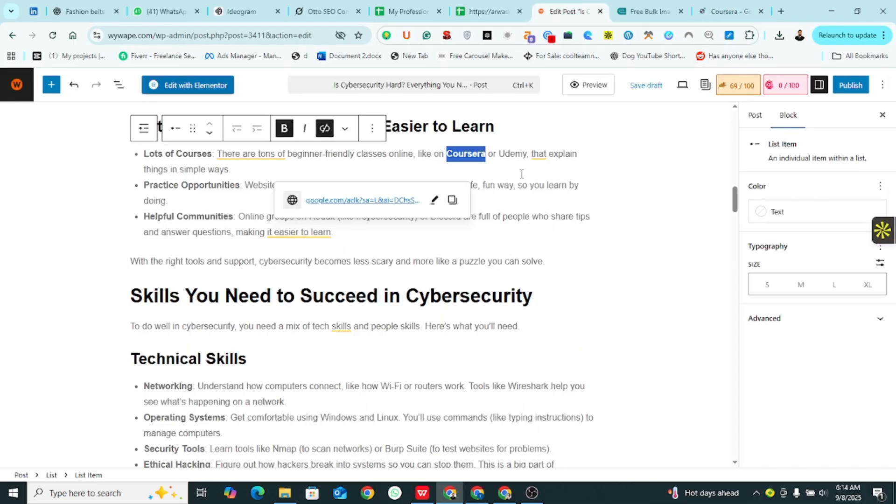
Select "Udemy" in the same list item, search Google for Udemy, and copy the link of its official site result
left_click(497, 160)
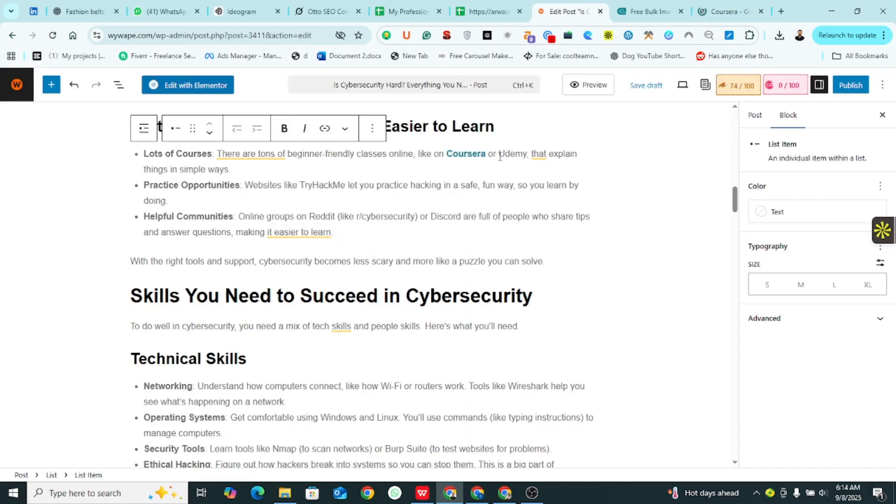
left_click(728, 11)
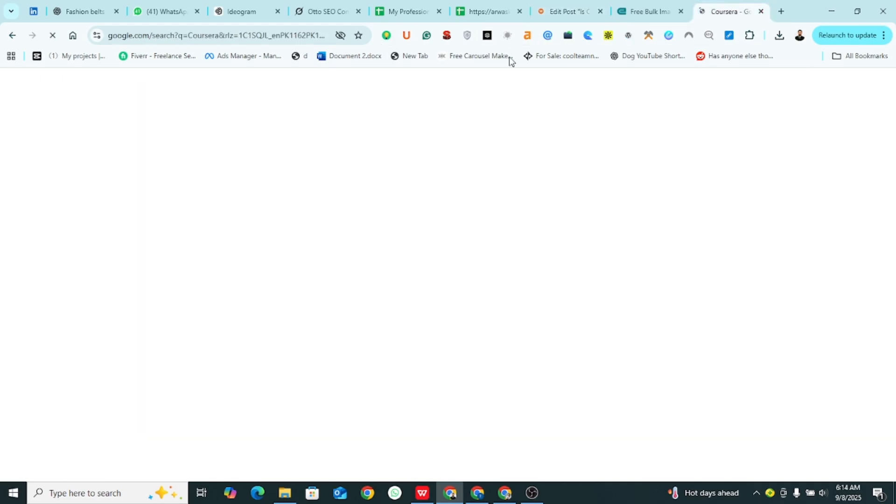
left_click(212, 35)
type("Udemy")
key("Return")
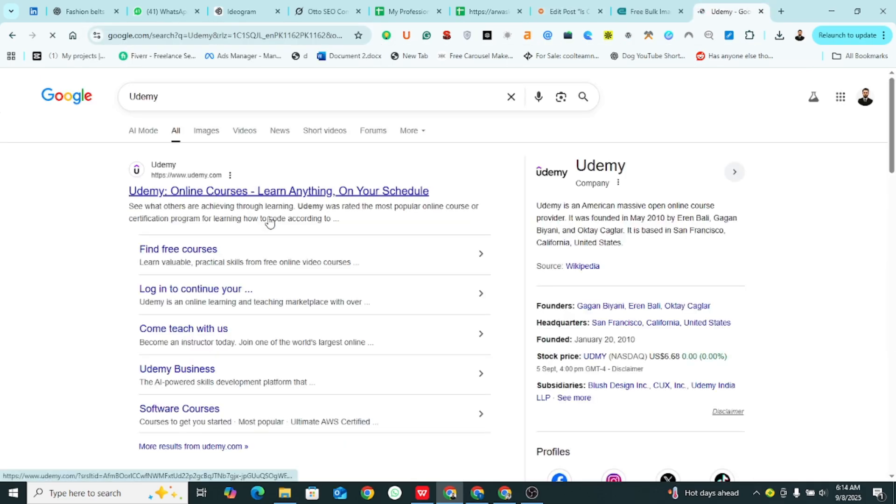
right_click(193, 188)
left_click(229, 287)
Make "Udemy" in the post's Lots of Courses item bold and link it to the copied udemy.com address
left_click(565, 11)
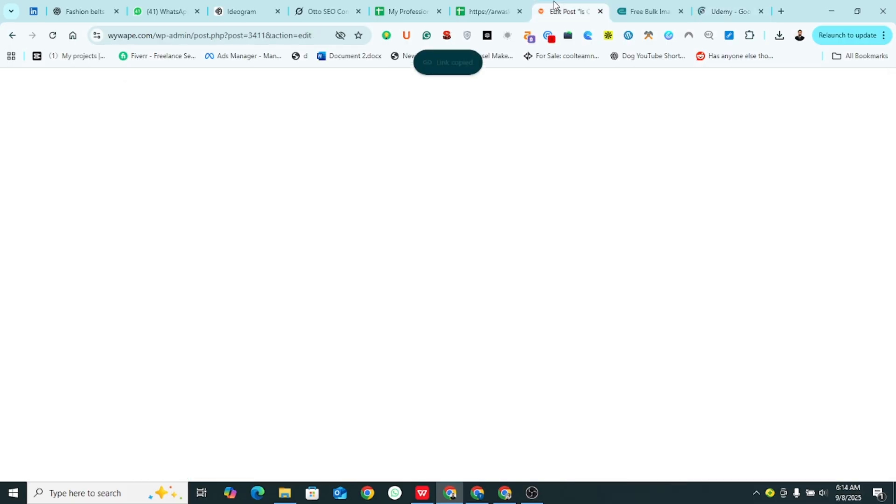
key("ctrl+b")
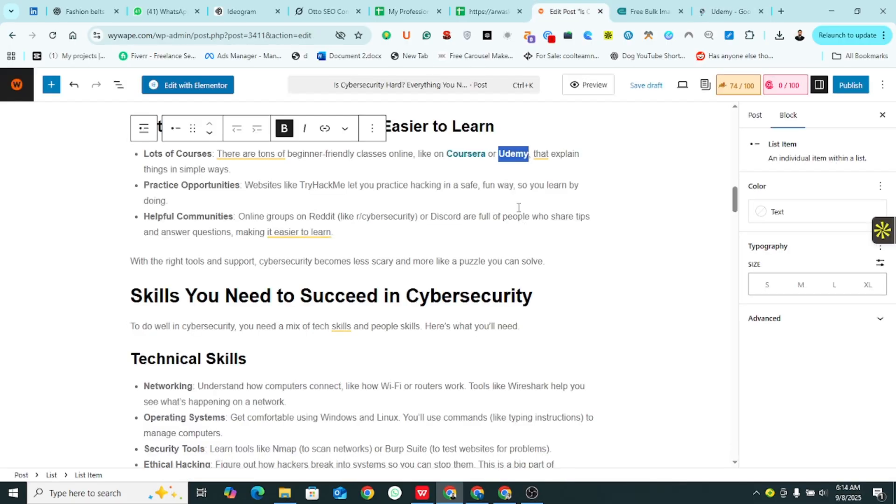
key("ctrl+v")
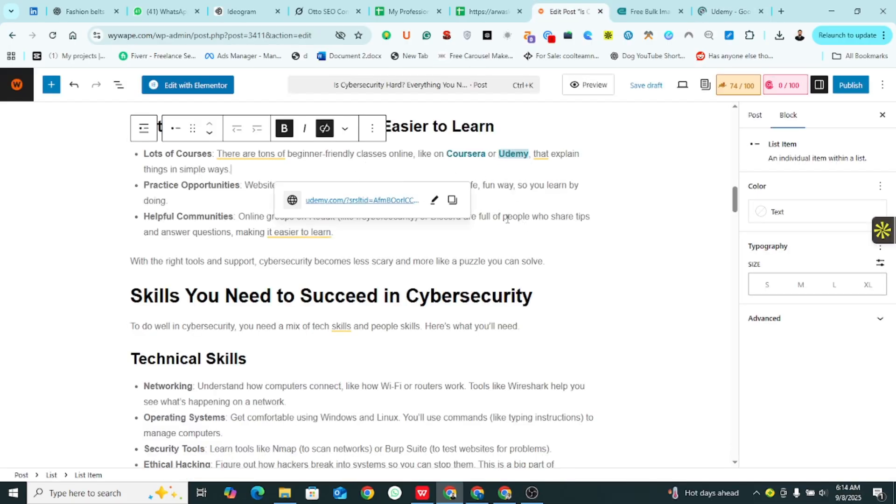
Review the post's content down to the conclusion, the newly linked Lots of Courses item, and the table of contents
scroll(570, 261, "down", 12)
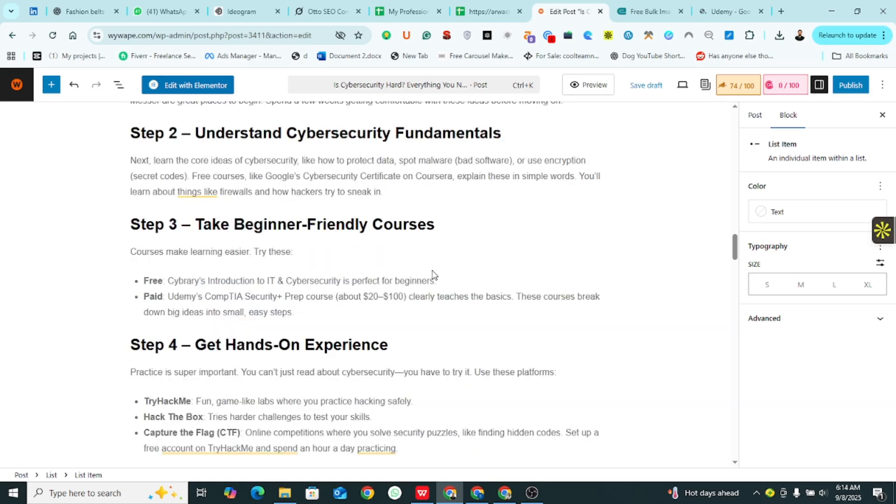
scroll(431, 274, "down", 20)
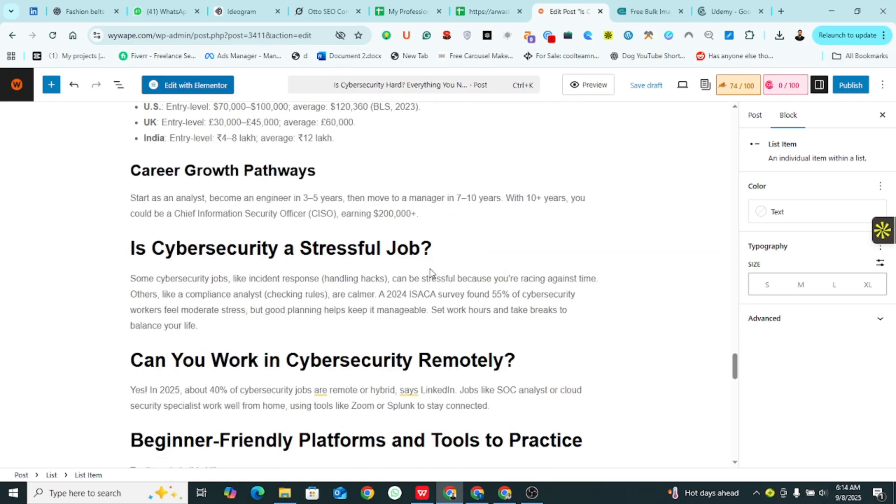
scroll(430, 272, "down", 7)
scroll(430, 268, "down", 6)
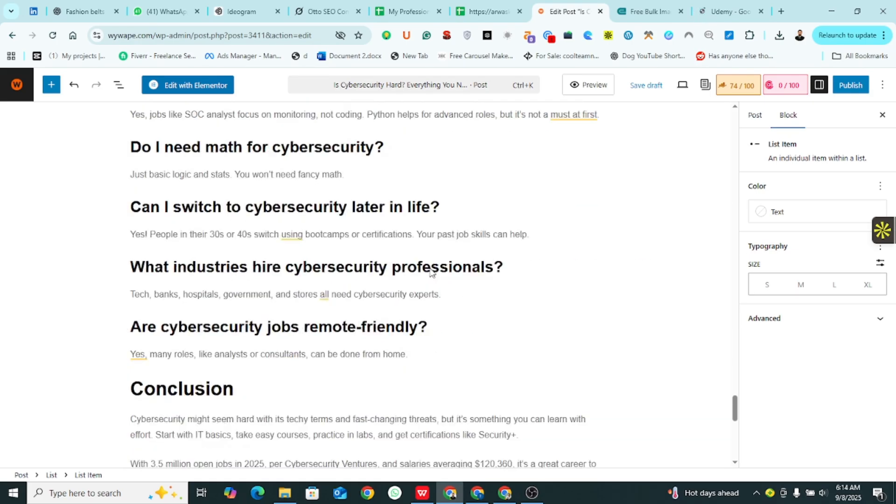
scroll(431, 268, "up", 20)
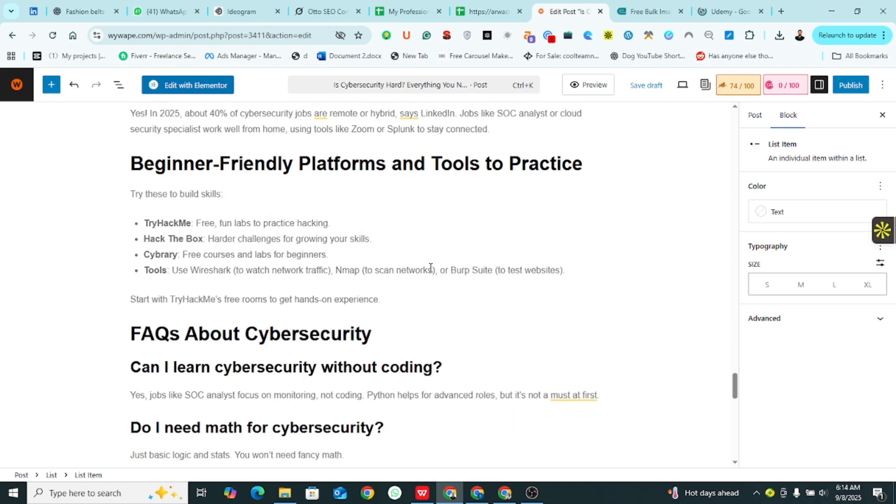
scroll(430, 262, "up", 20)
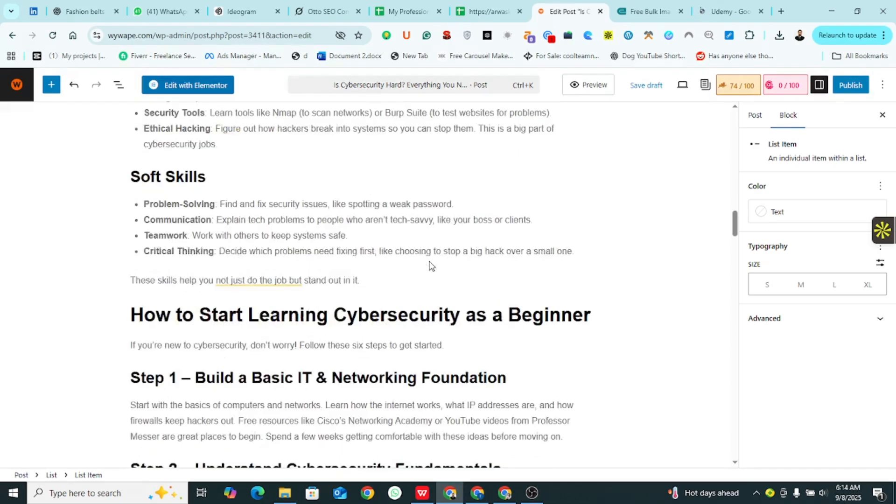
scroll(430, 260, "up", 8)
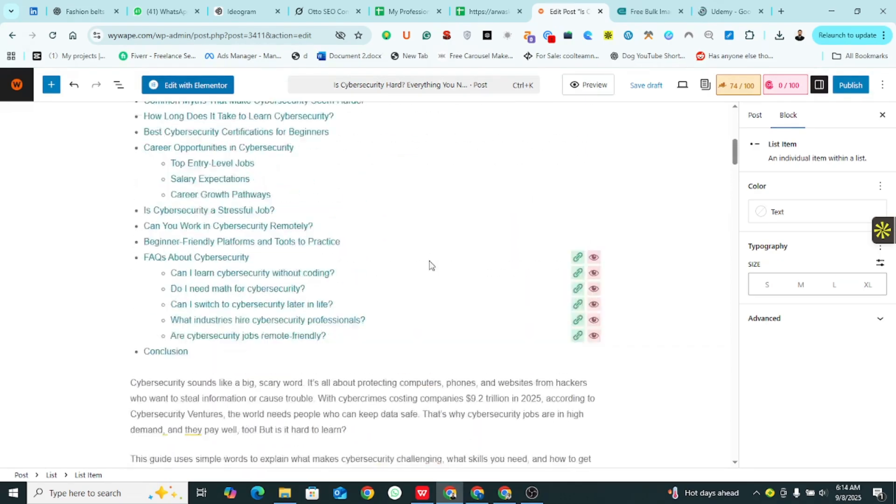
scroll(430, 261, "down", 7)
scroll(430, 260, "down", 3)
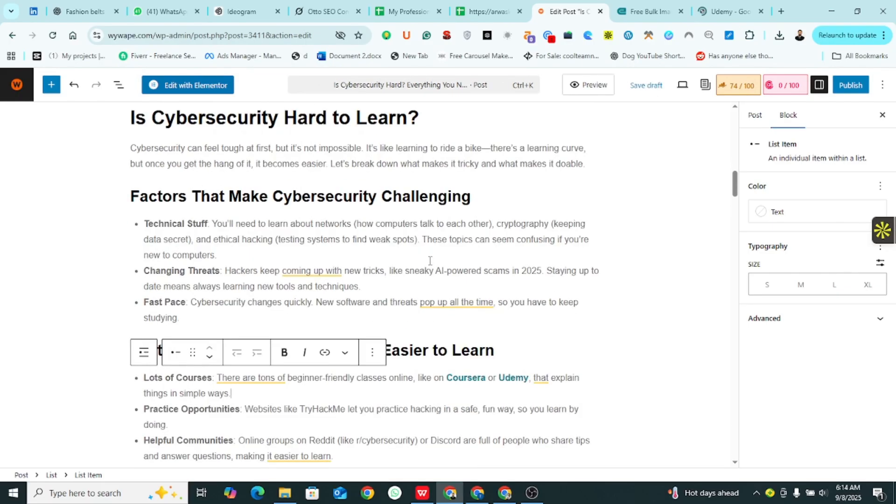
scroll(430, 260, "up", 15)
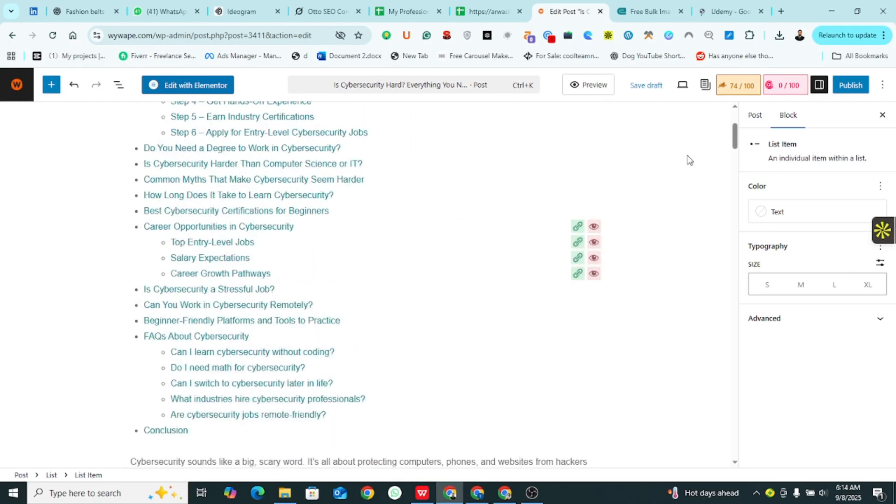
Examine the post's Rank Math Basic SEO checks and expand the Additional checks to read their errors
left_click(739, 85)
scroll(895, 179, "down", 5)
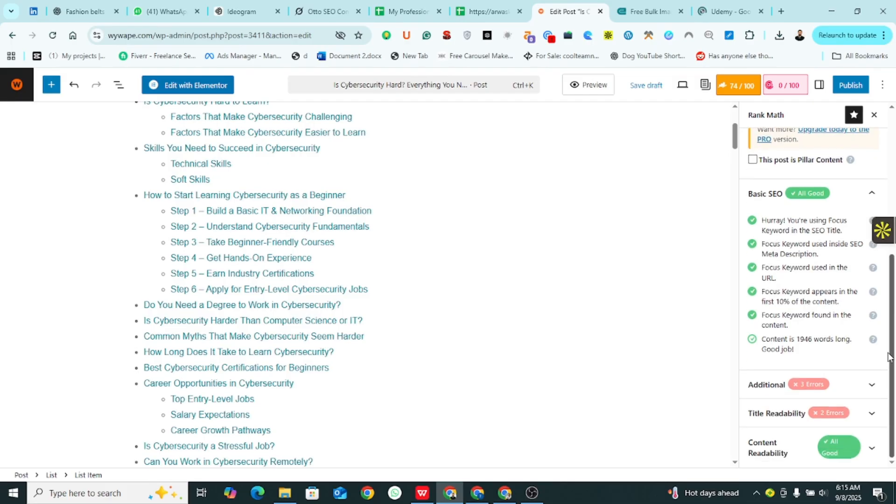
left_click(810, 375)
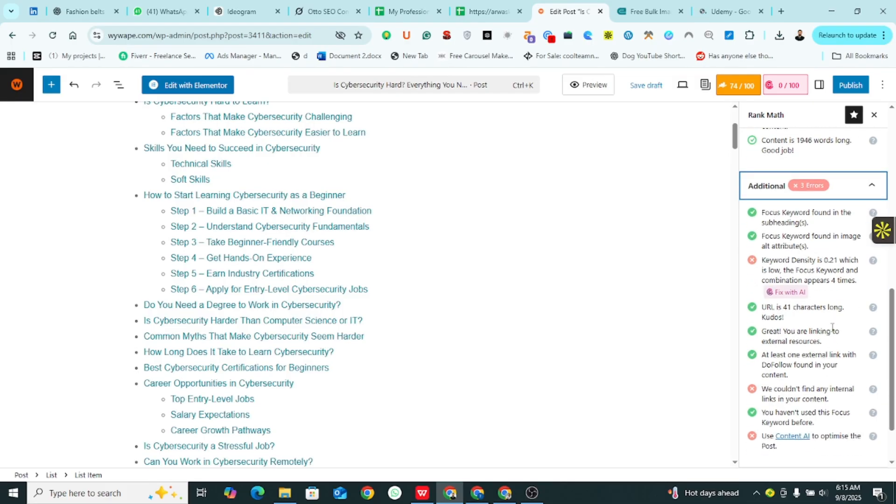
scroll(832, 327, "down", 2)
Check the tags in the post settings and publish the post immediately with public visibility
left_click(818, 85)
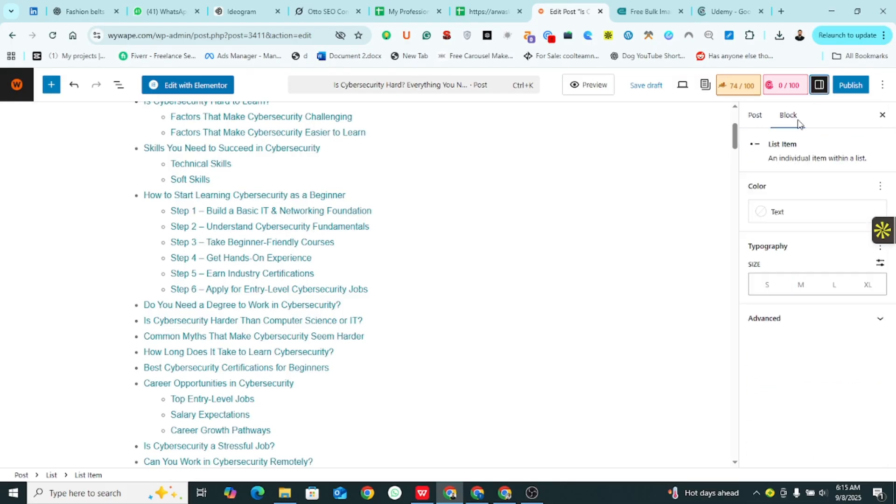
left_click(756, 116)
scroll(808, 208, "down", 10)
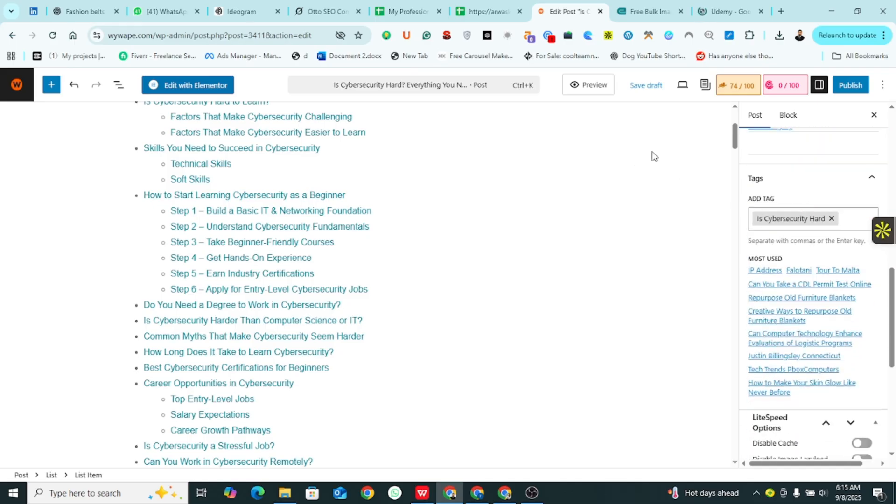
left_click(837, 84)
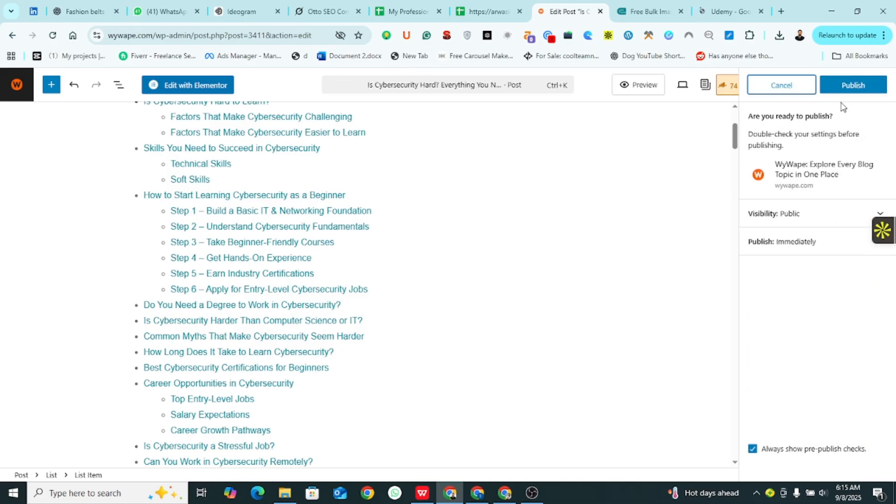
left_click(848, 86)
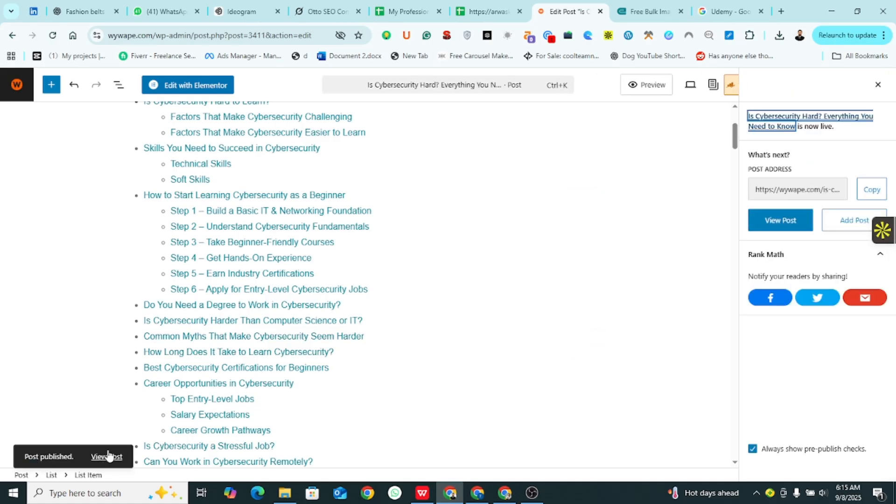
Open the live post and review its published page from the table of contents through the career sections
left_click(108, 455)
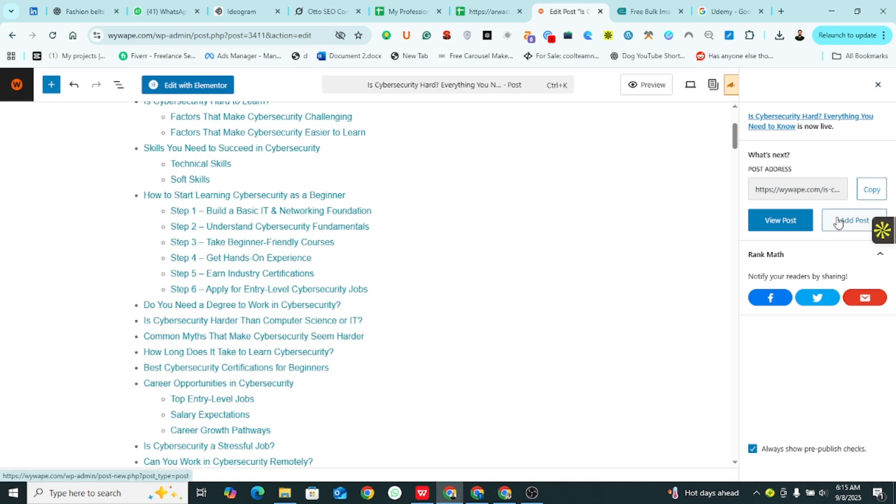
left_click(790, 224)
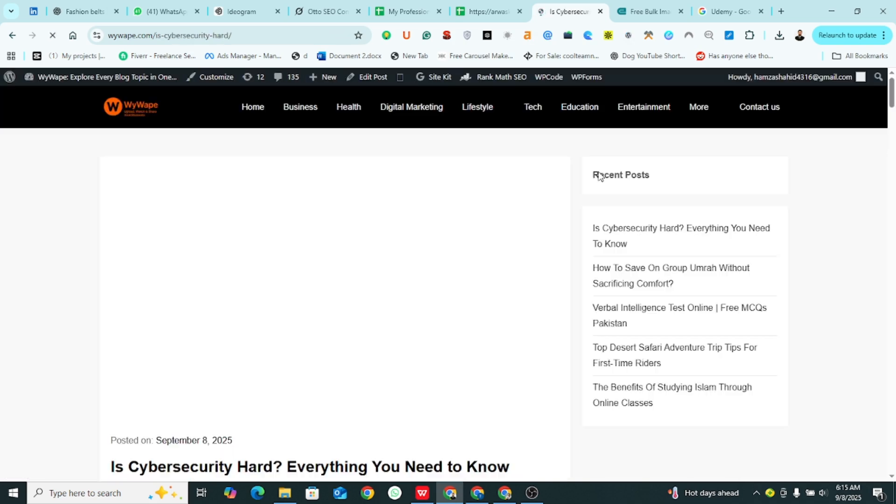
scroll(377, 242, "down", 20)
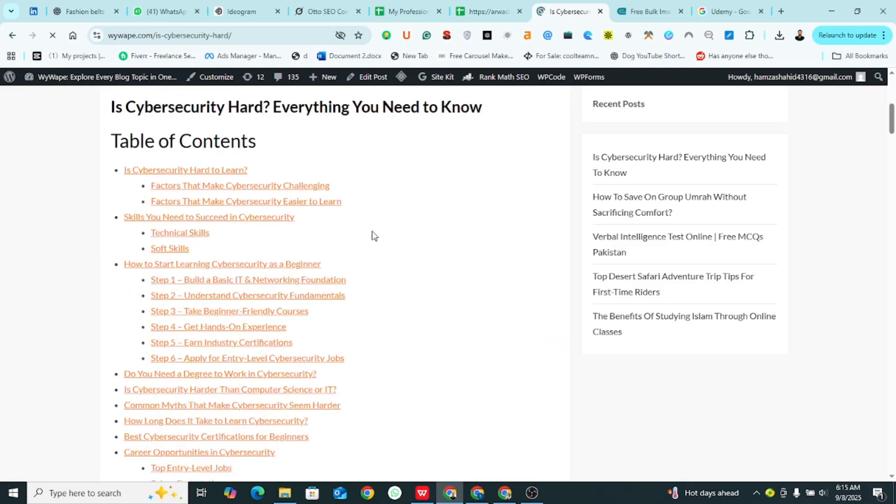
scroll(377, 243, "down", 20)
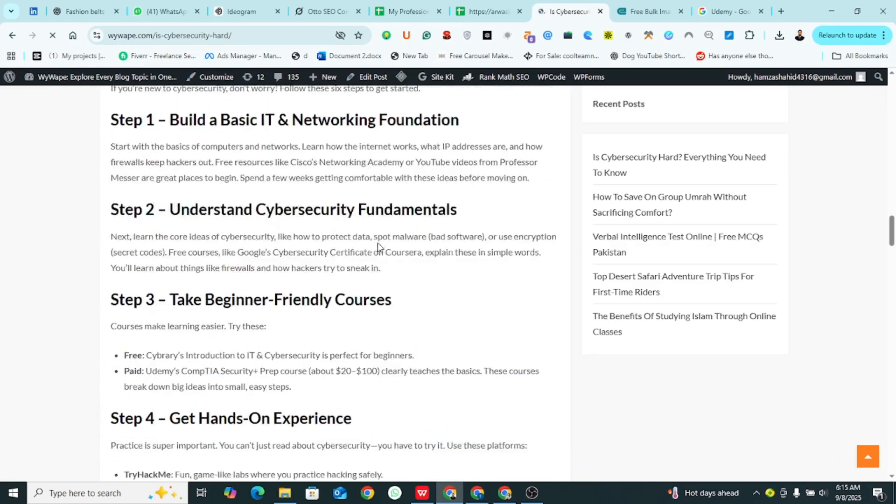
scroll(378, 247, "down", 20)
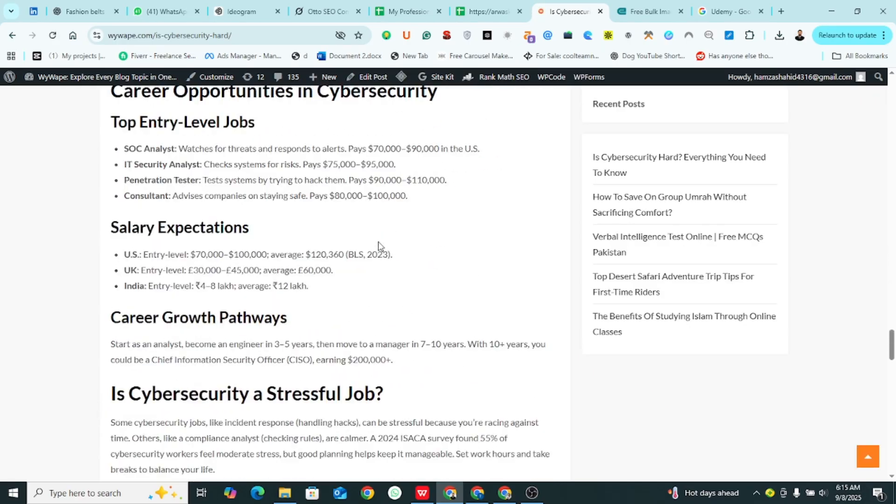
Review the live post down to its conclusion and back up to the introduction
scroll(378, 247, "down", 8)
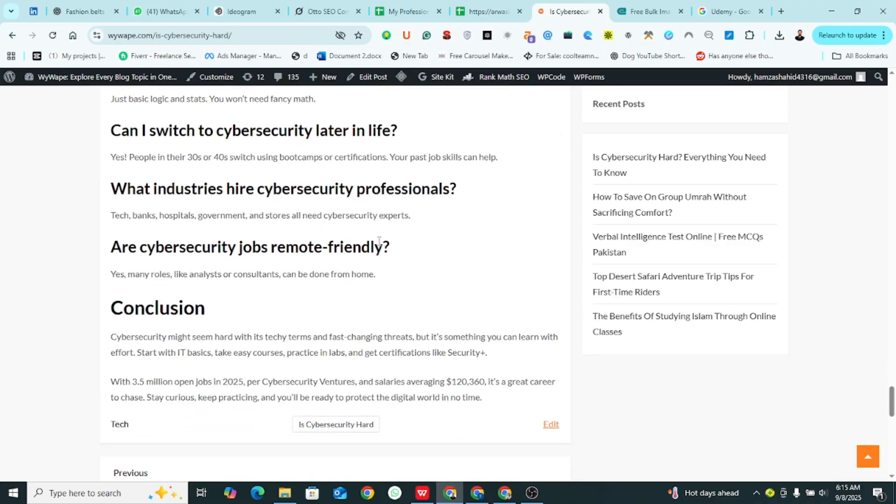
scroll(379, 241, "up", 17)
scroll(378, 241, "up", 20)
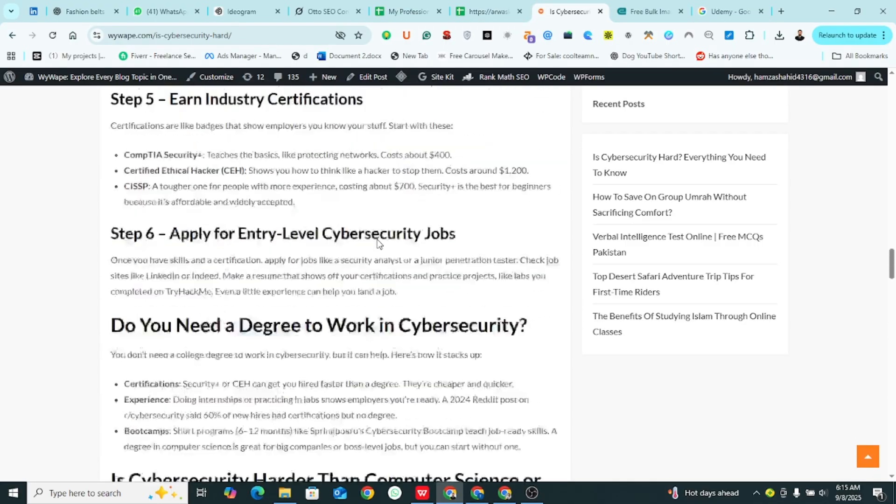
scroll(378, 243, "up", 20)
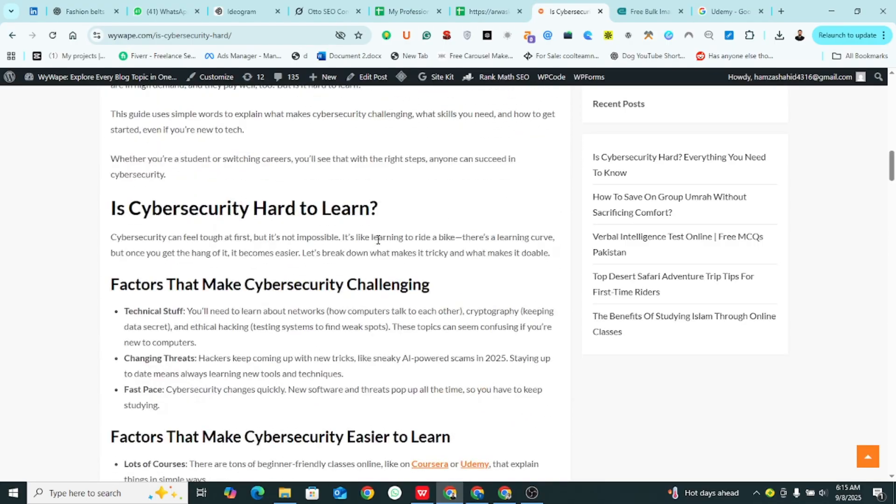
scroll(378, 240, "up", 6)
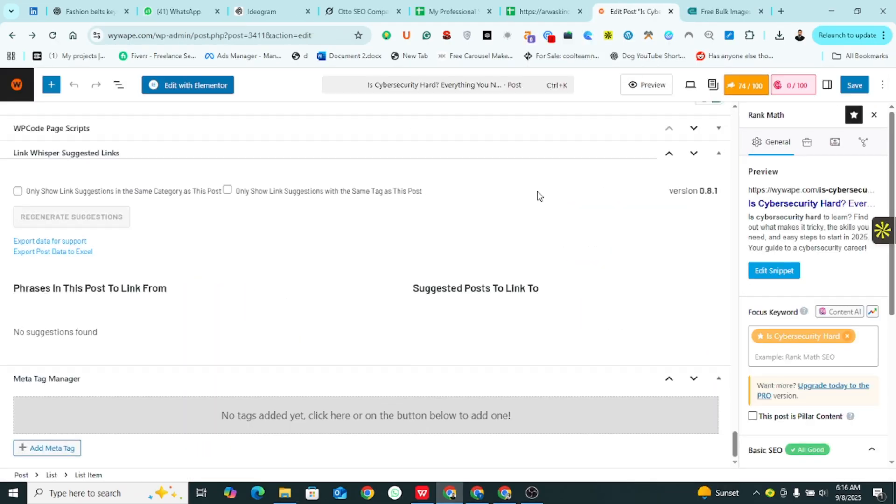
Open the wywape.com home page in a new tab and check how the new post is shown there
scroll(537, 193, "up", 10)
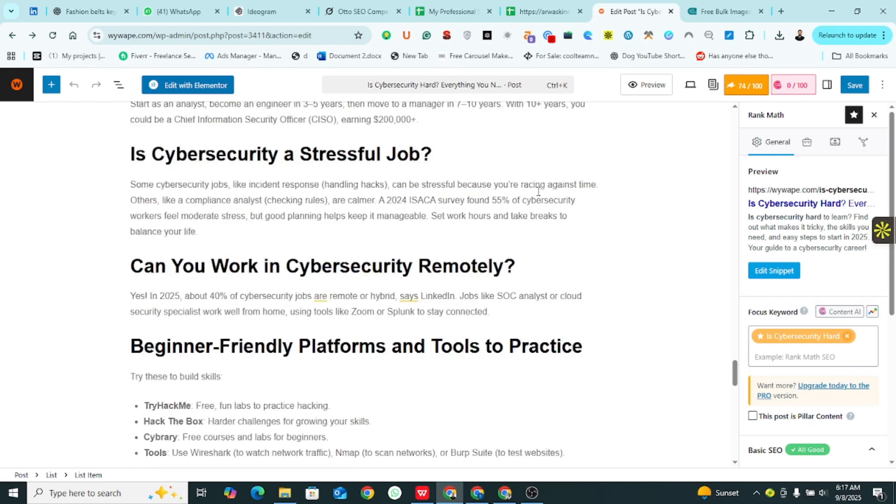
scroll(537, 192, "up", 20)
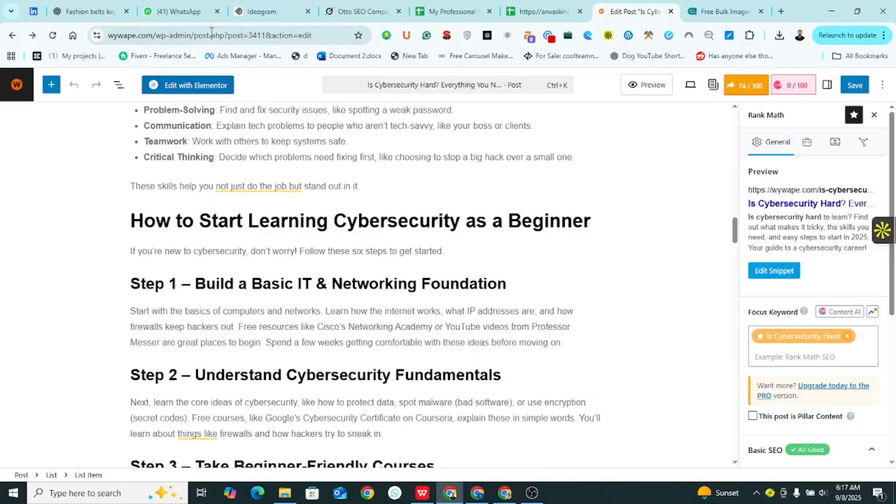
double_click(206, 34)
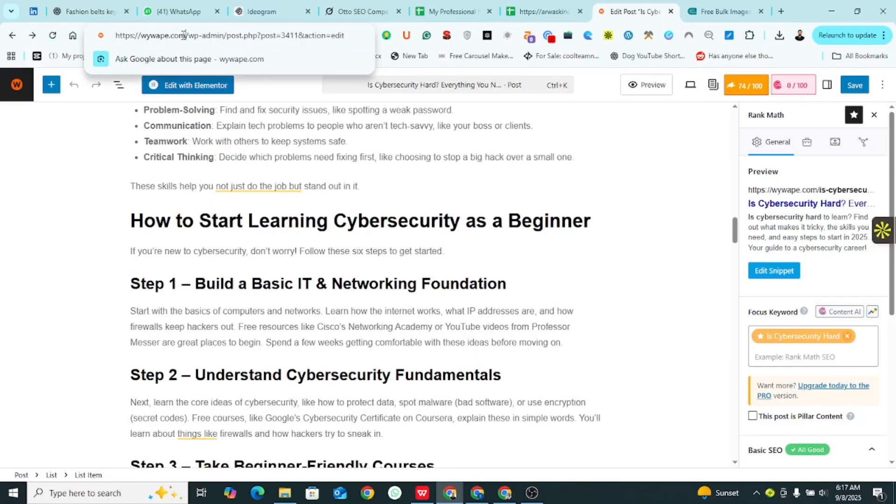
left_click_drag(185, 36, 114, 37)
key("ctrl+c")
left_click(781, 12)
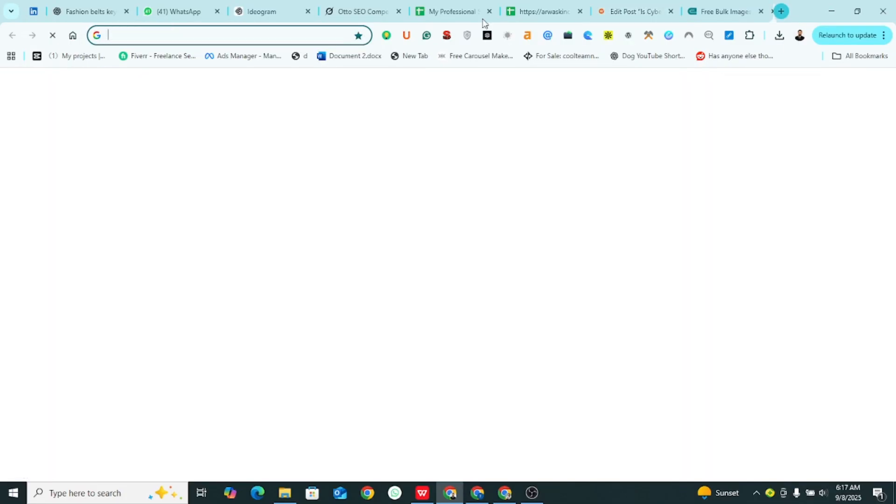
key("ctrl+v")
key("Return")
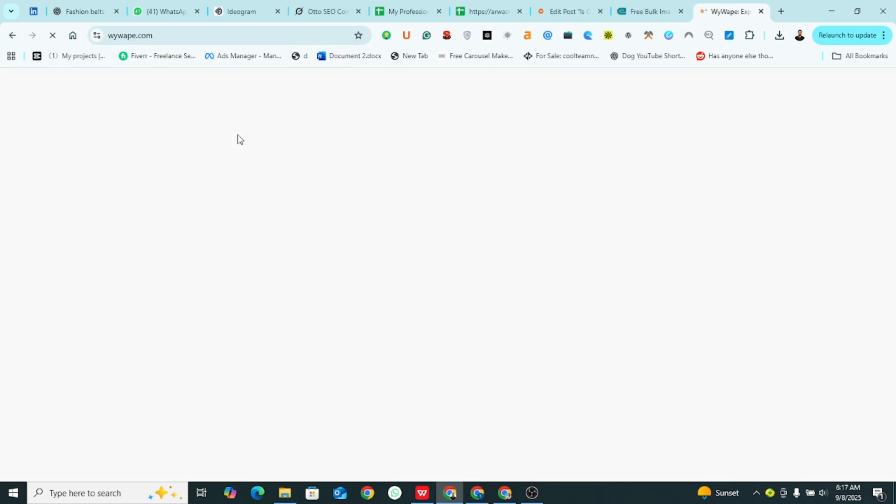
scroll(372, 233, "down", 5)
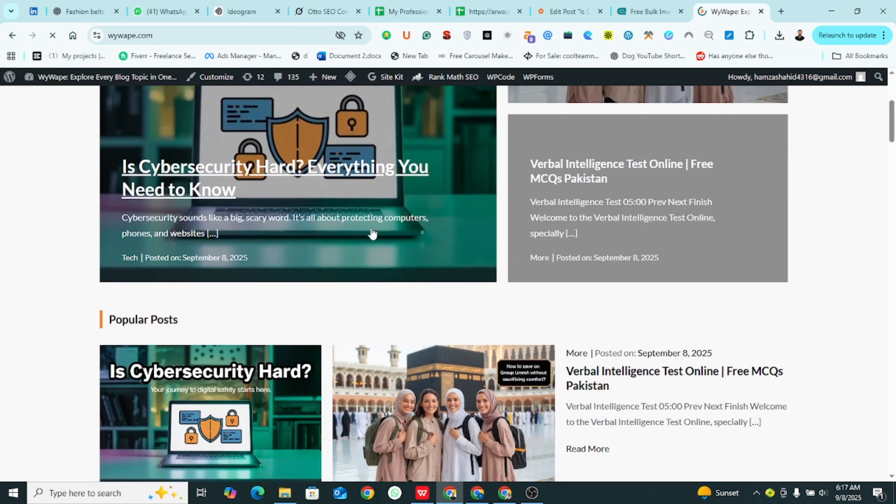
scroll(372, 233, "up", 5)
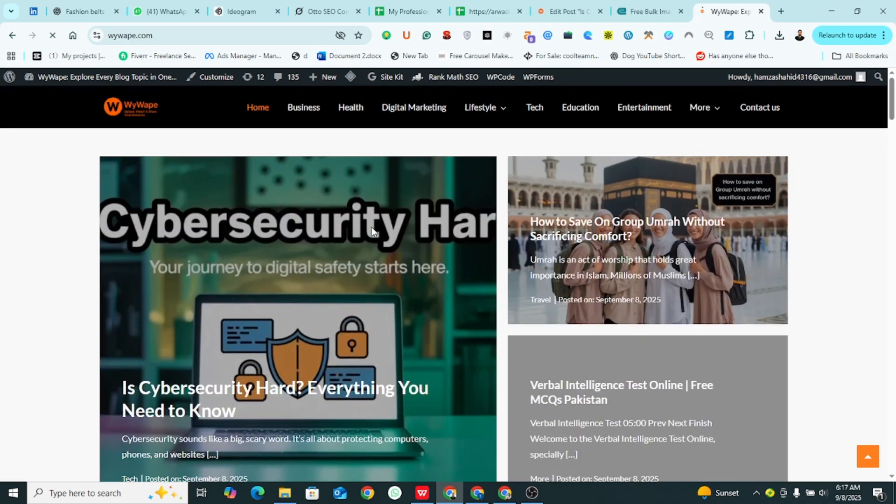
Check which category is assigned to the cybersecurity post in its post settings
left_click(567, 11)
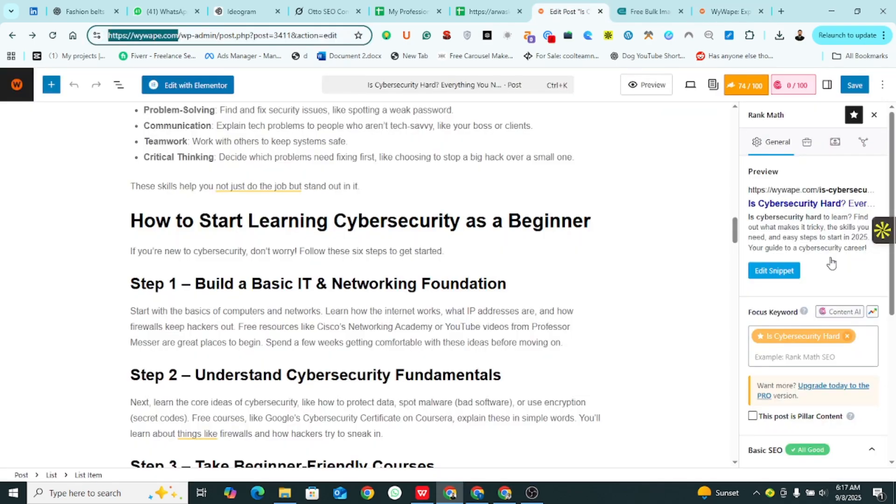
left_click(827, 84)
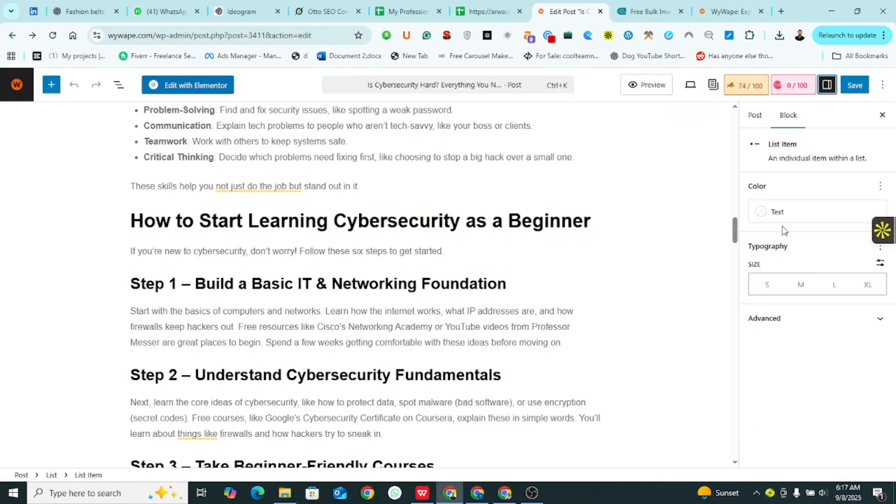
left_click(755, 116)
scroll(829, 285, "down", 7)
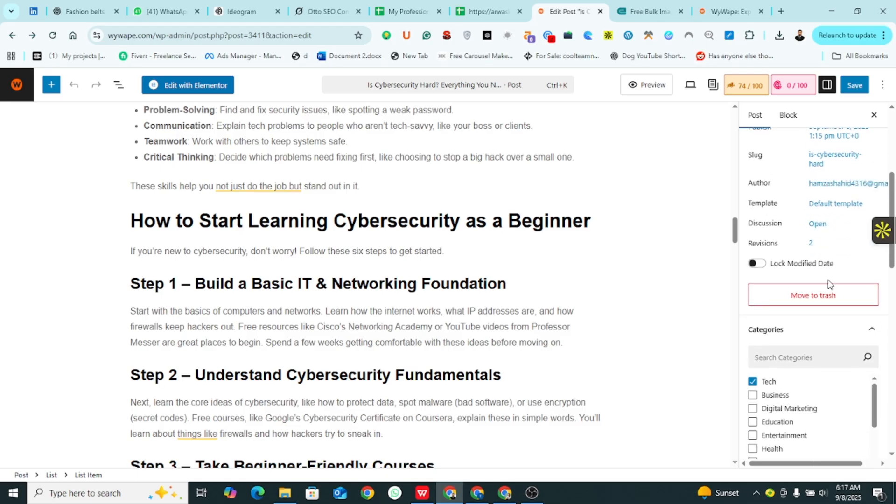
Find the Portar Leisa article in the site's Tech category, open it and select "Portar Leisa" in its title
left_click(722, 11)
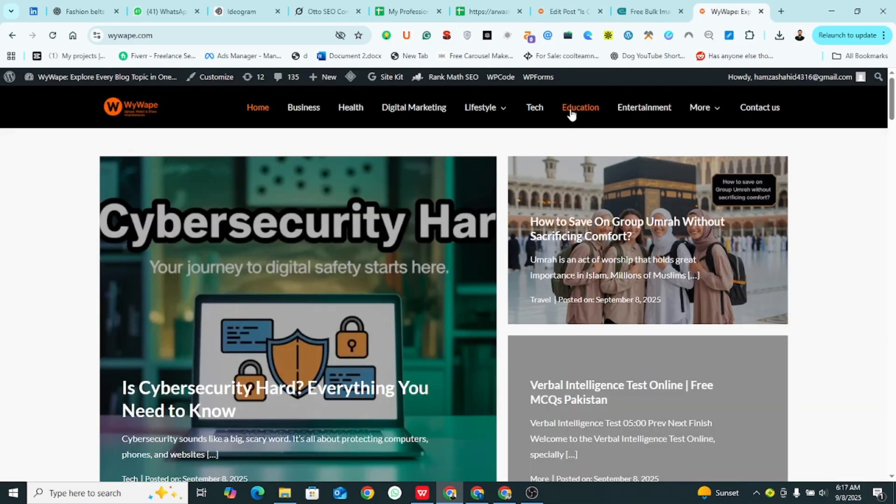
left_click(535, 108)
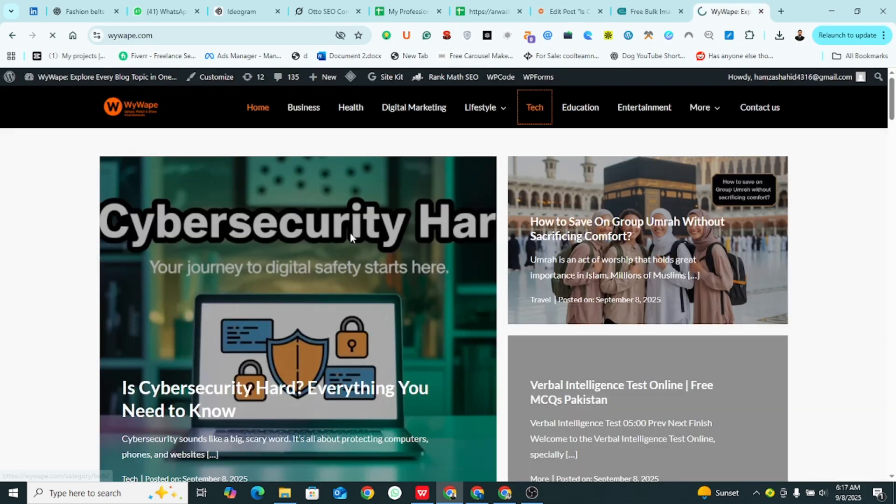
scroll(460, 263, "down", 10)
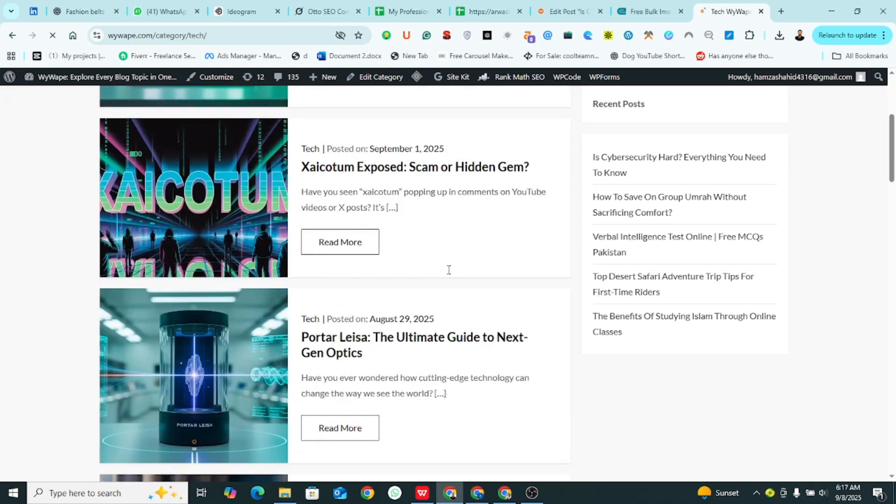
scroll(474, 280, "up", 4)
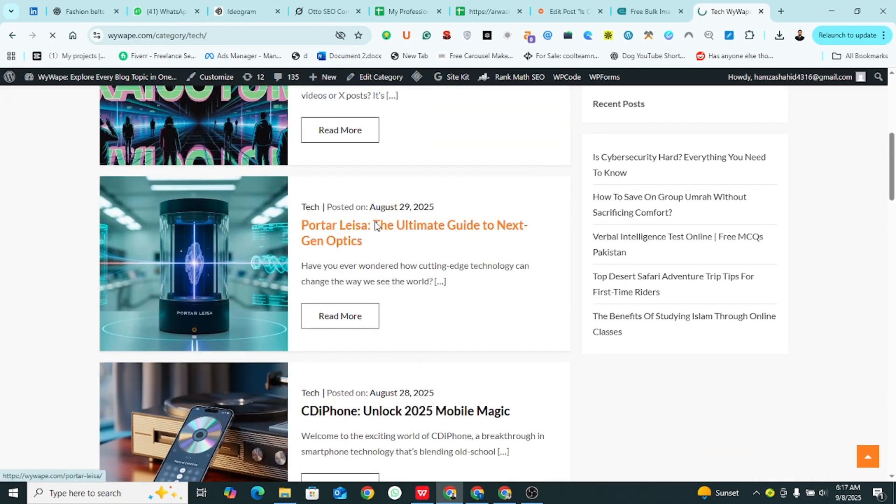
scroll(374, 226, "down", 5)
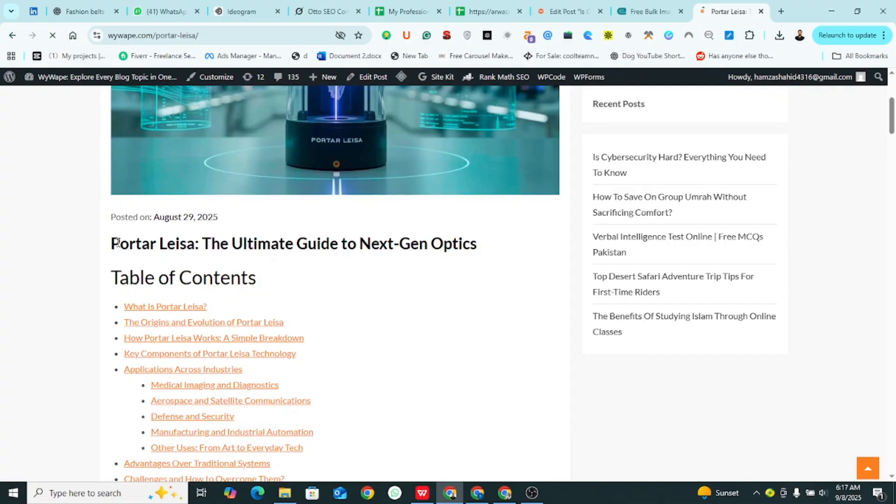
left_click_drag(117, 243, 202, 243)
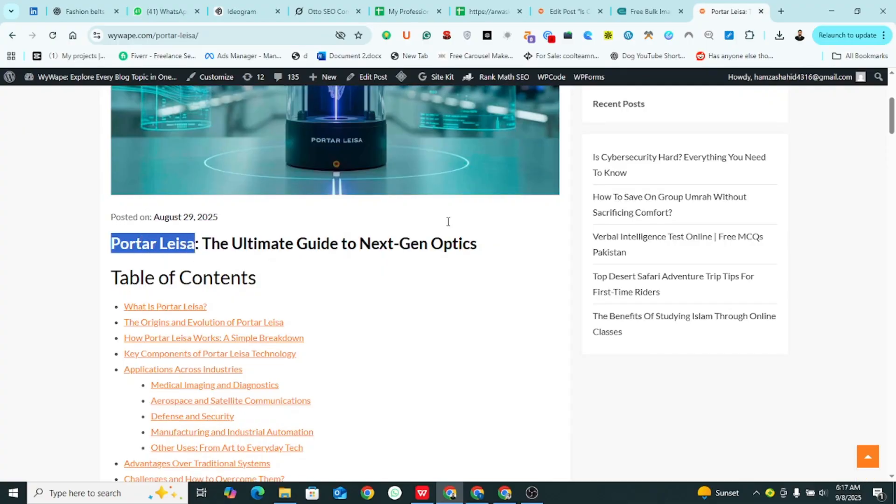
Add the paragraph "Read also: Portar Leisa" just above the "How to Start Learning Cybersecurity as a Beginner" heading
left_click(642, 10)
left_click(570, 7)
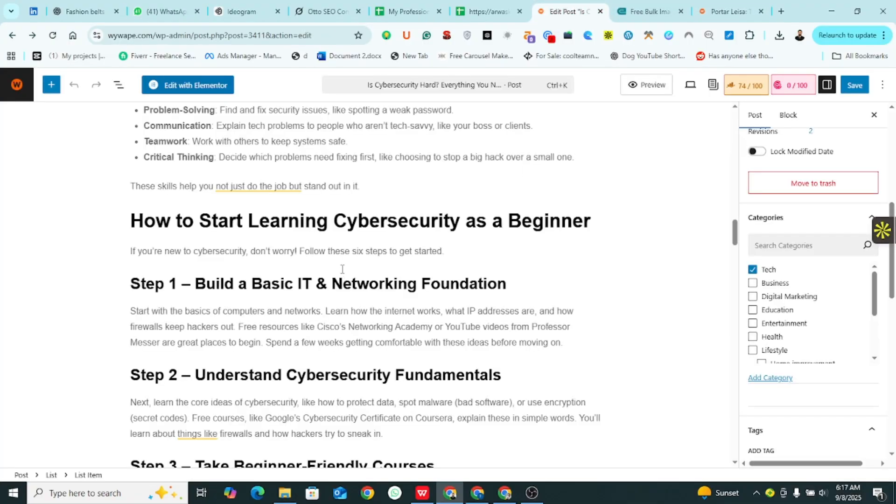
scroll(343, 269, "down", 5)
scroll(342, 270, "up", 15)
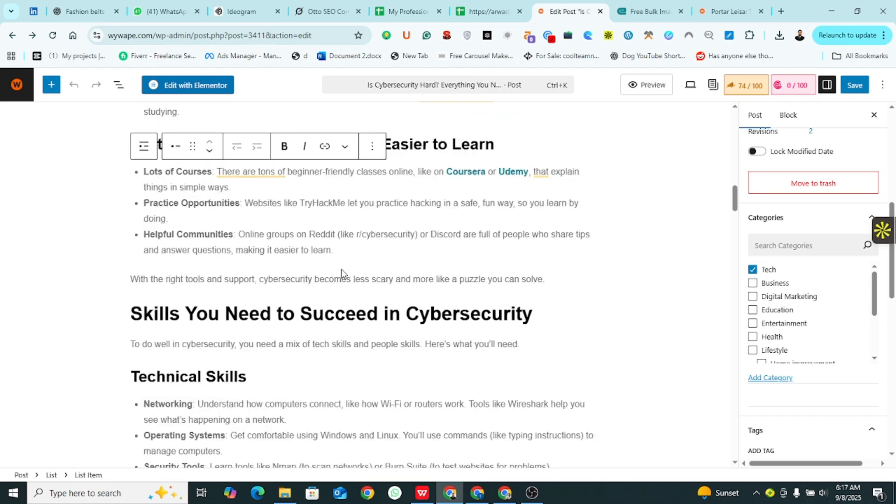
scroll(341, 269, "up", 5)
scroll(341, 269, "up", 6)
scroll(343, 269, "down", 6)
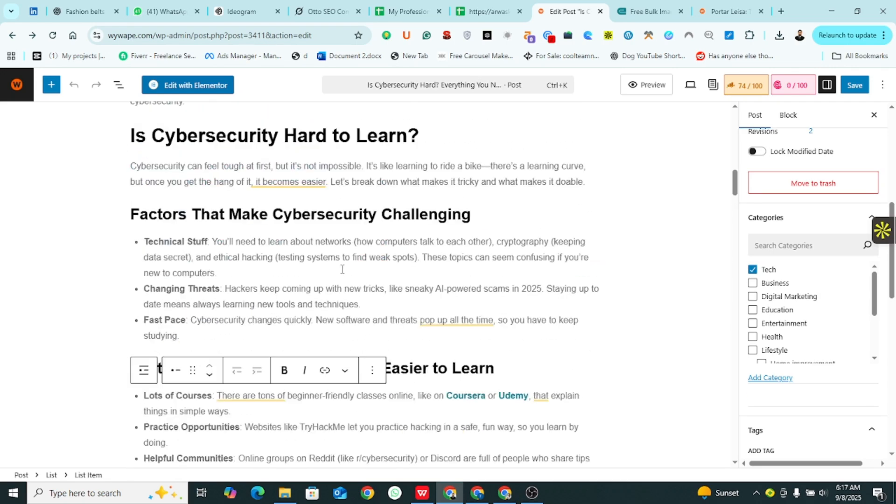
scroll(343, 269, "down", 10)
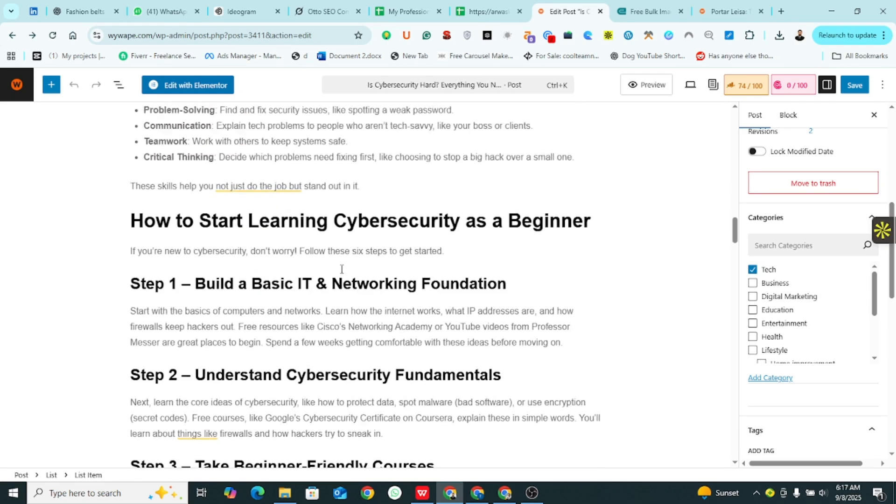
left_click(424, 185)
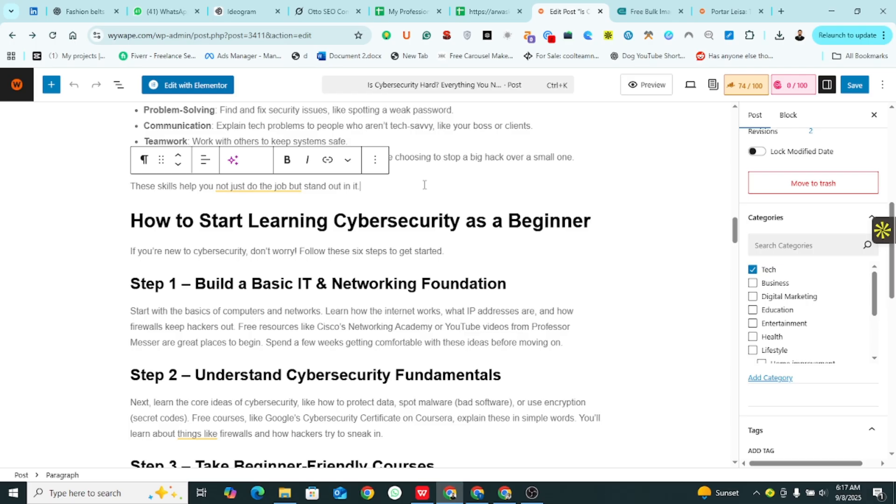
key("Return")
type("Read also: Portar Leisa")
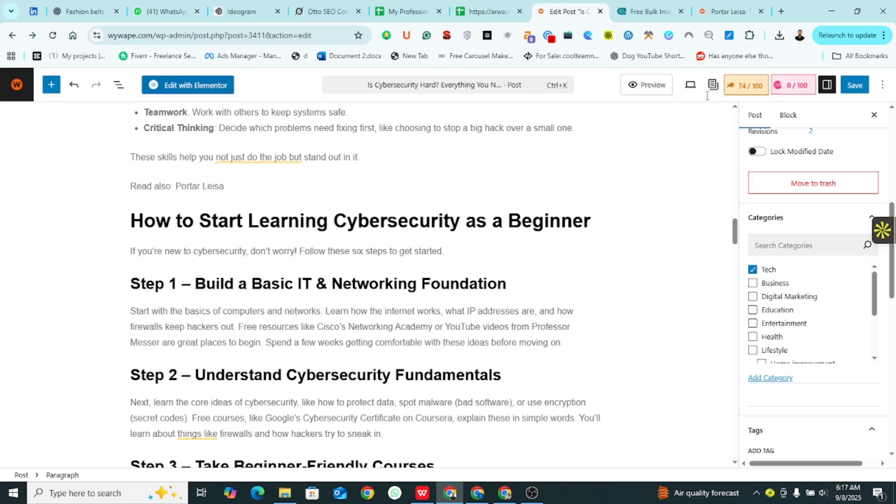
Copy the Portar Leisa article's URL and make the whole "Read also: Portar Leisa" line bold in the post
left_click(728, 12)
key("ctrl+l")
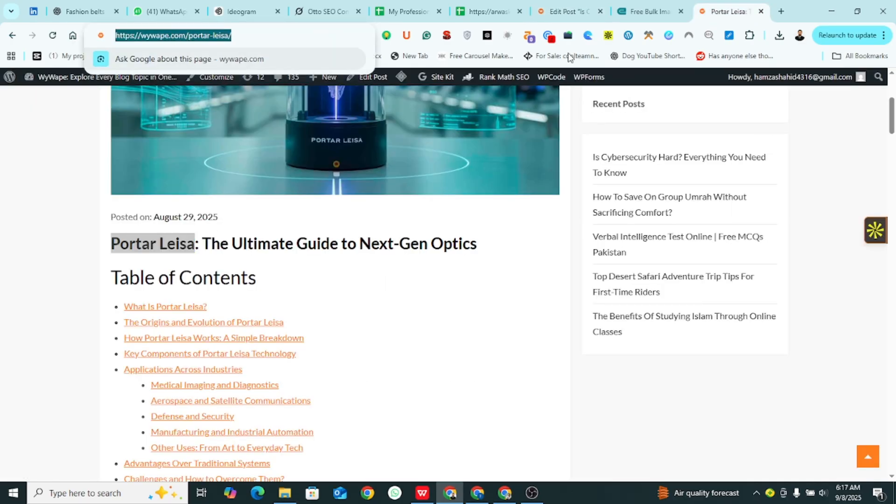
left_click(582, 10)
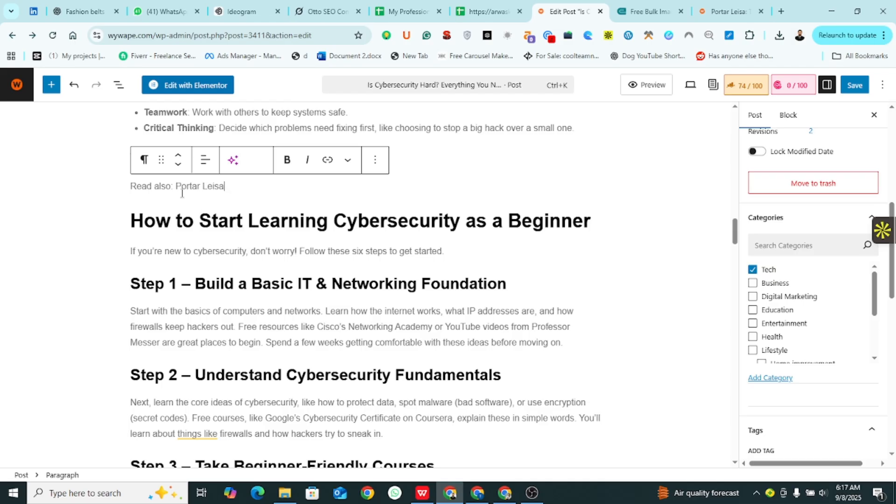
left_click_drag(176, 191, 245, 192)
key("ctrl+b")
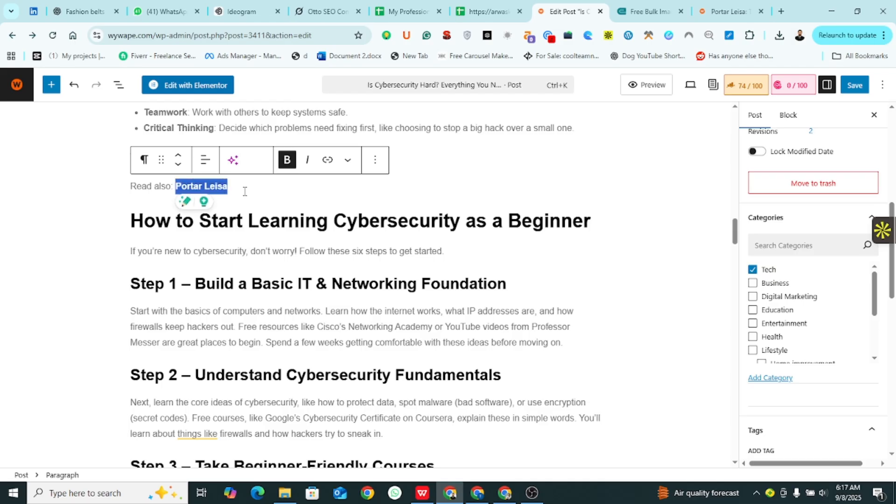
left_click_drag(131, 187, 176, 188)
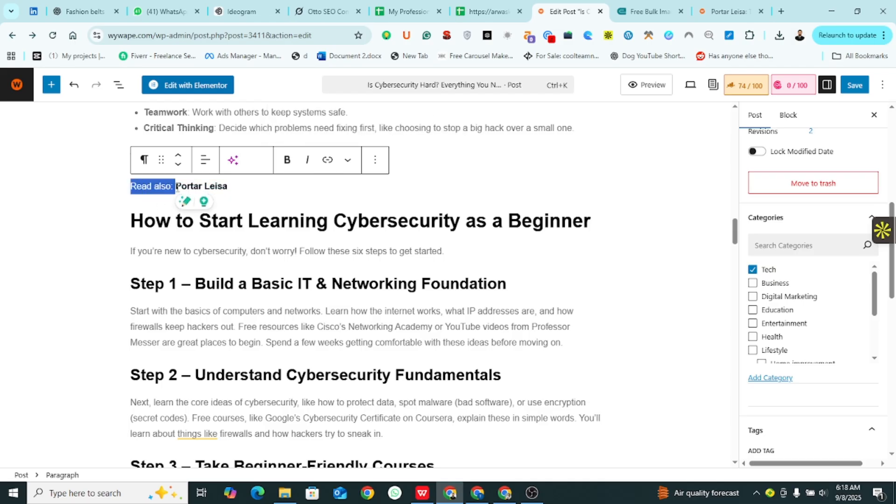
key("ctrl+b")
left_click(278, 187)
Review the edited post from the "Is Cybersecurity Hard to Learn?" heading down to the conclusion
scroll(187, 169, "up", 10)
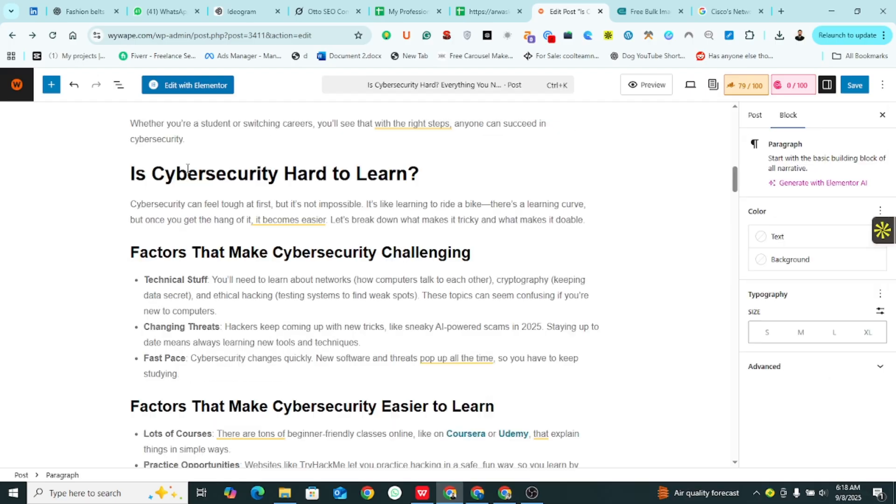
left_click_drag(377, 175, 135, 176)
left_click(358, 184)
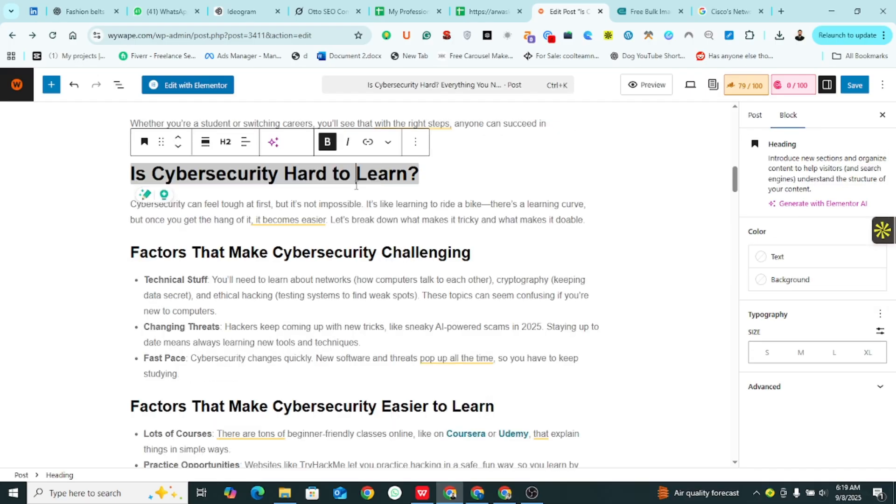
scroll(451, 221, "down", 15)
scroll(451, 224, "down", 20)
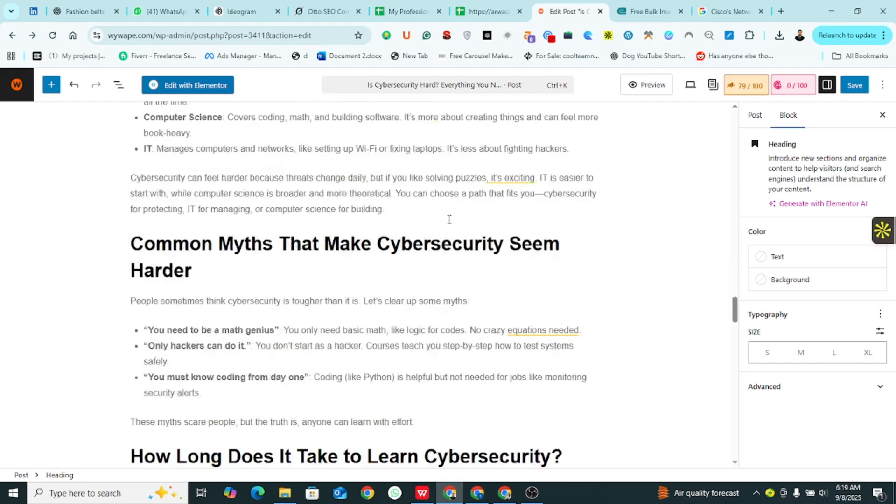
scroll(449, 217, "down", 8)
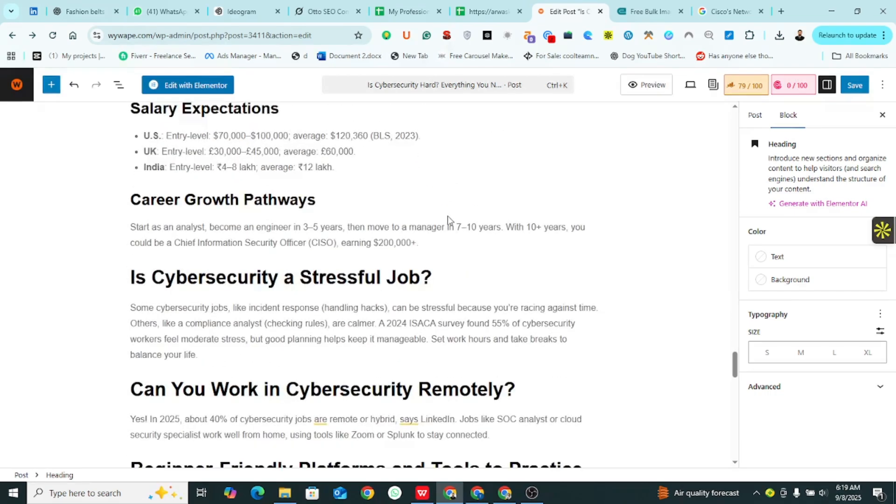
scroll(426, 219, "down", 15)
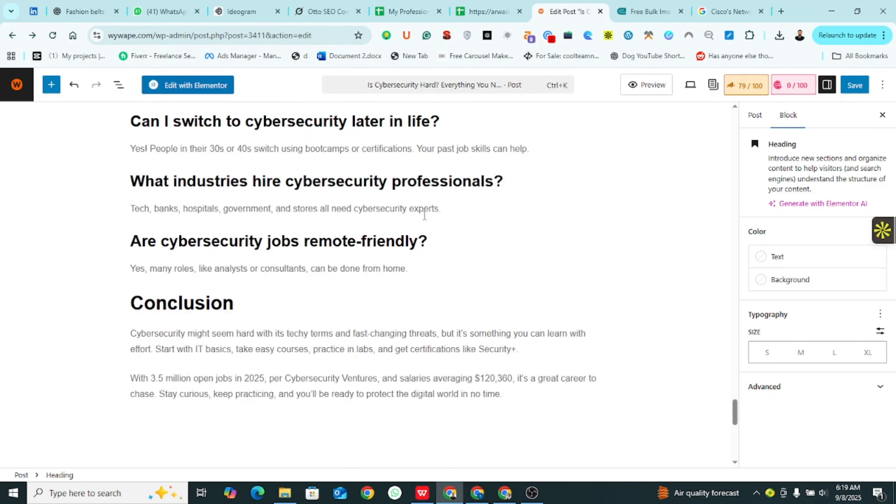
Close the Cisco's Networking Academy search tab and return to the post being edited
scroll(424, 216, "up", 20)
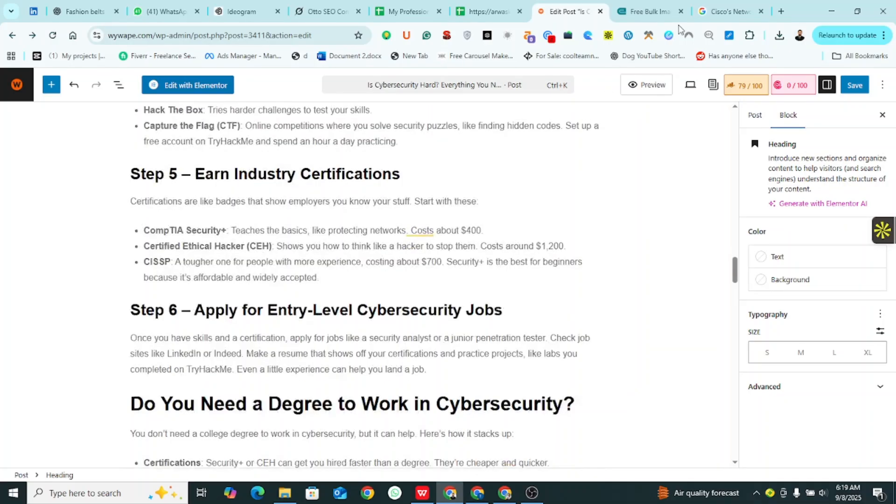
left_click(728, 12)
left_click(761, 11)
left_click(632, 6)
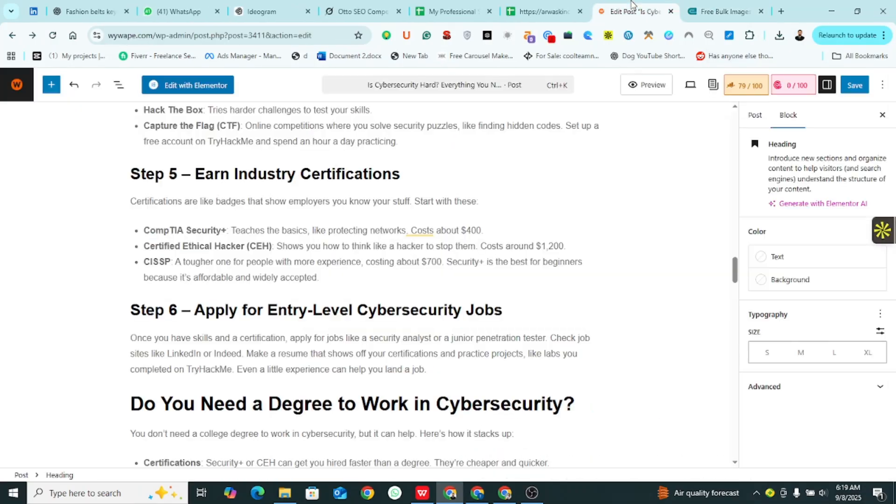
Copy "Is Cybersecurity Hard" from the post title and search Google for it in a new tab
scroll(164, 209, "up", 20)
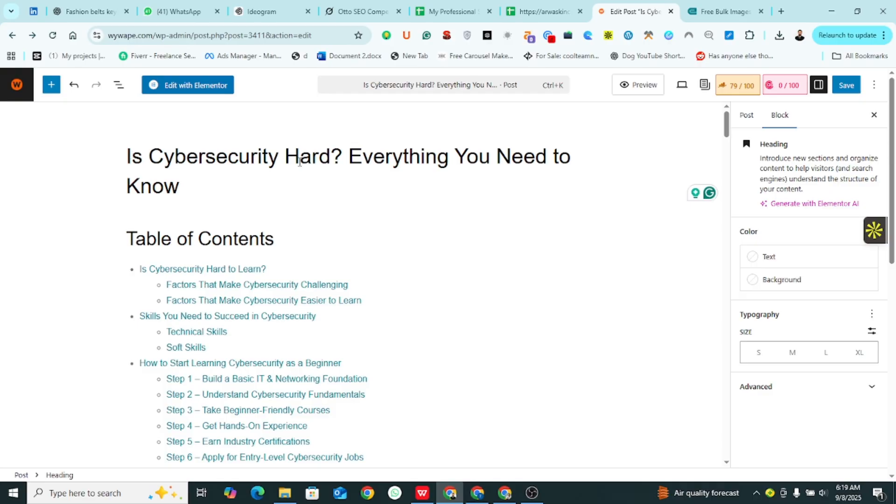
left_click_drag(127, 156, 331, 157)
key("ctrl+c")
left_click(781, 11)
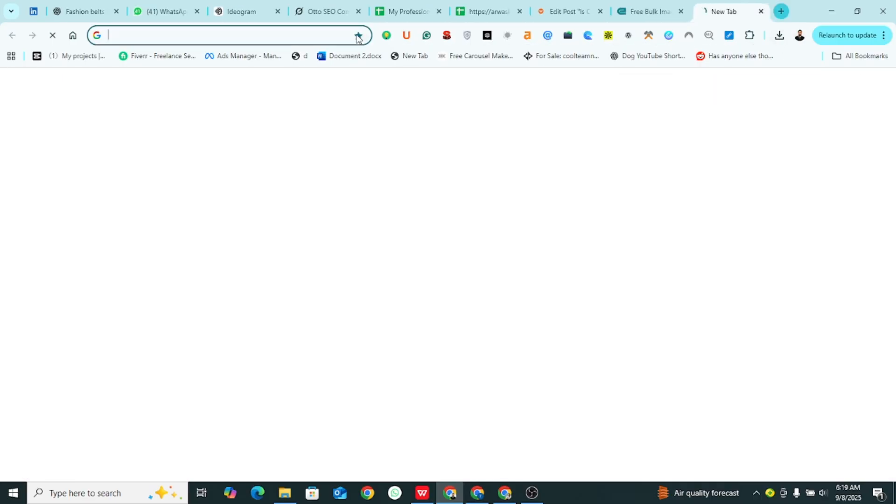
left_click(320, 31)
key("ctrl+v")
key("Return")
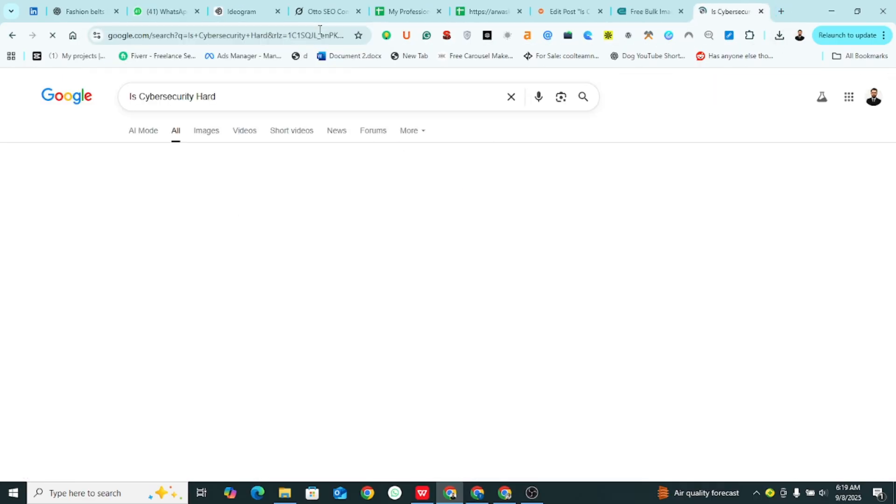
Find the YouTube video "10 Reasons Why It's So Hard To Get Into Cybersecurity" in the search results and copy its link
scroll(272, 152, "down", 3)
scroll(272, 152, "down", 15)
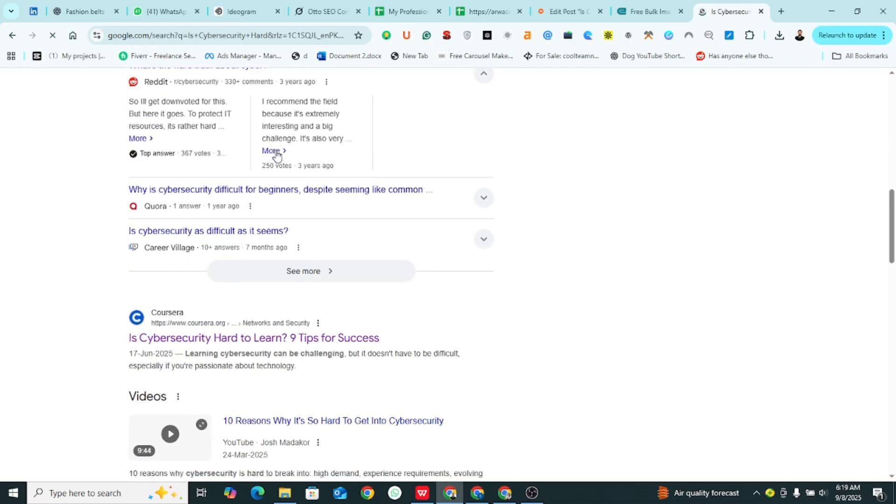
scroll(340, 163, "down", 10)
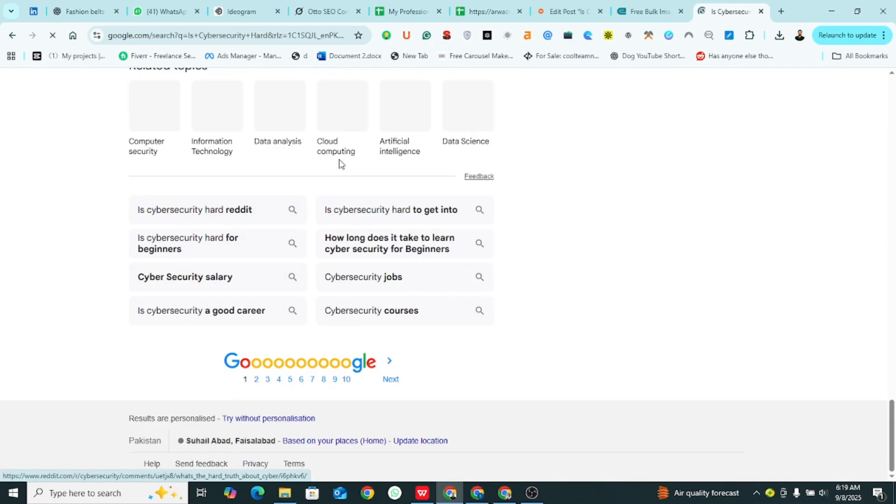
scroll(339, 163, "up", 10)
scroll(337, 164, "up", 12)
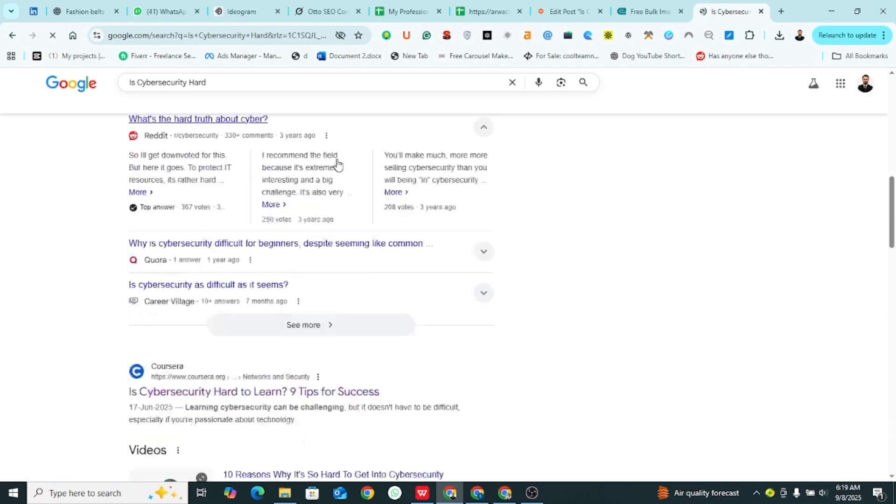
scroll(337, 164, "down", 6)
scroll(477, 173, "up", 1)
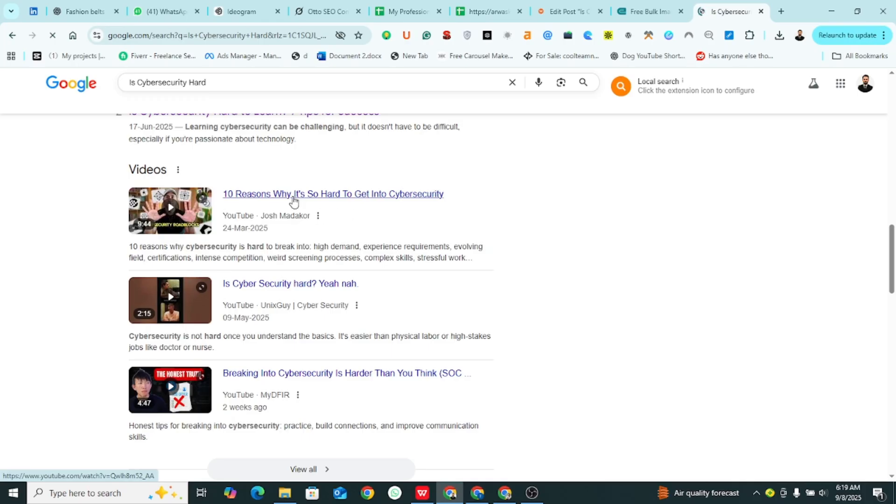
right_click(293, 202)
left_click(323, 305)
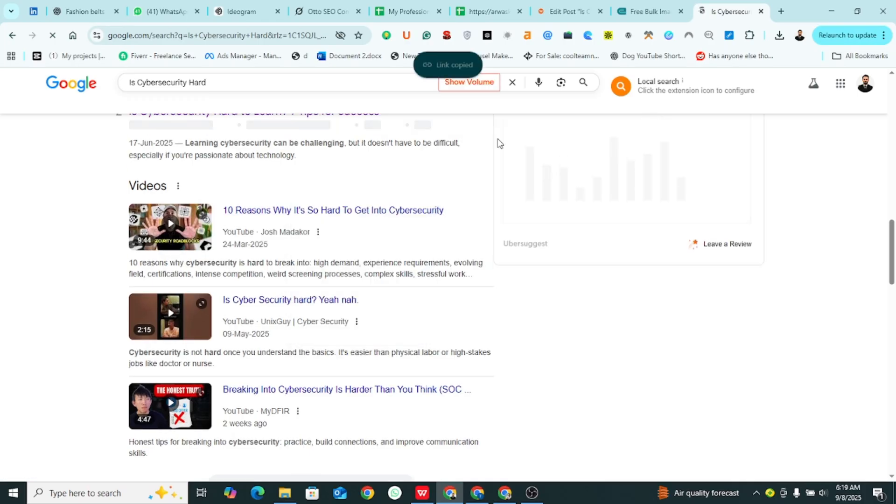
Embed the copied YouTube video in the post just above the "Is Cybersecurity Hard to Learn?" heading
left_click(570, 11)
scroll(452, 216, "down", 10)
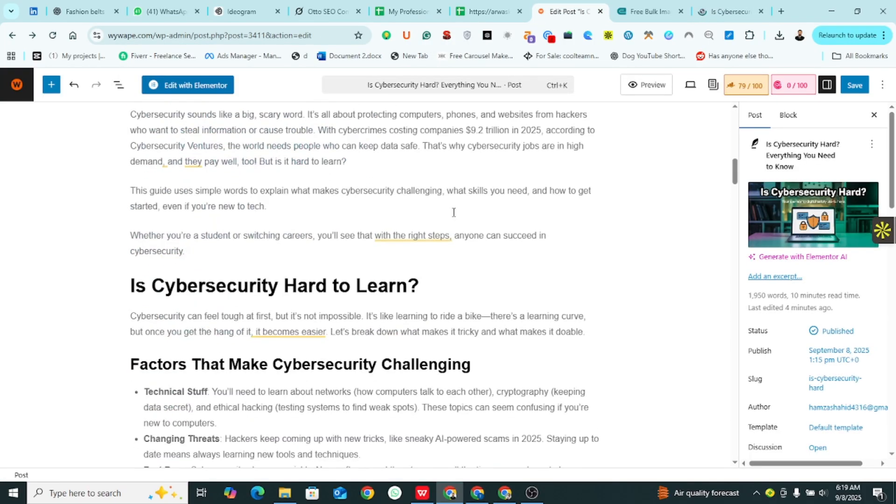
left_click(293, 247)
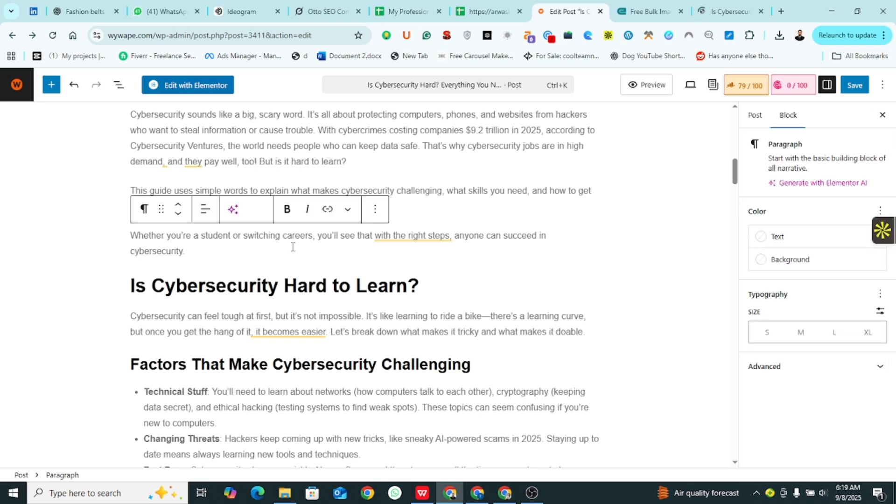
key("Return")
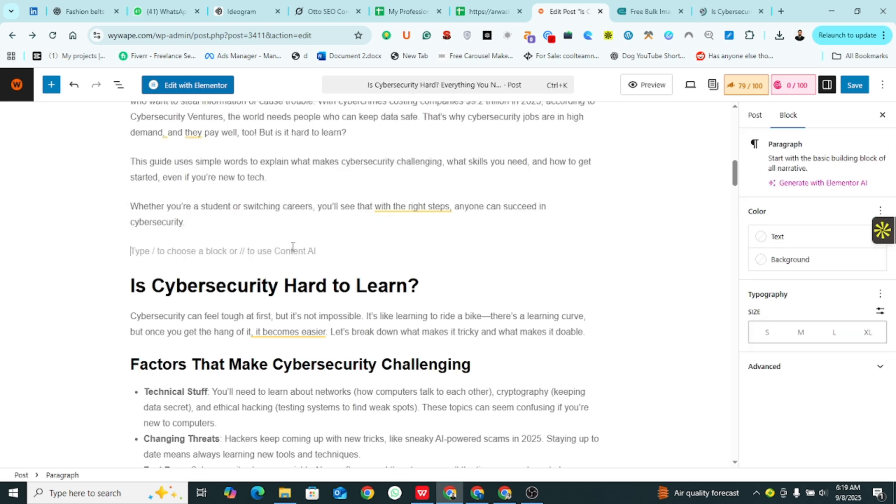
key("ctrl+v")
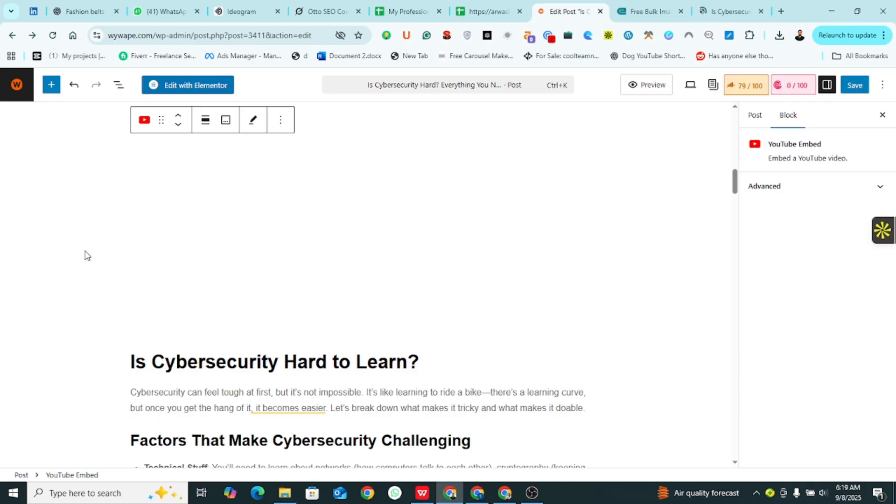
scroll(84, 256, "up", 1)
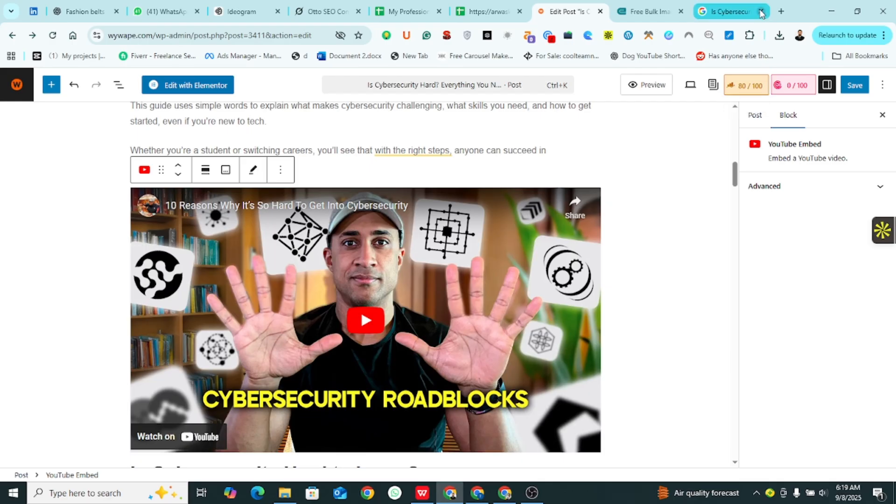
Close the Google results tab and copy "Cybersecurity as a Beginner" from the "How to Start Learning Cybersecurity as a Beginner" heading
scroll(460, 201, "down", 12)
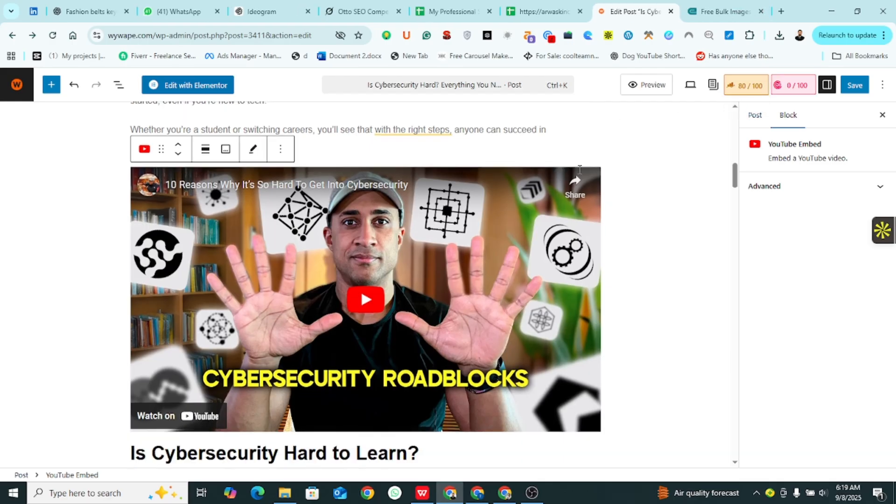
scroll(459, 199, "down", 3)
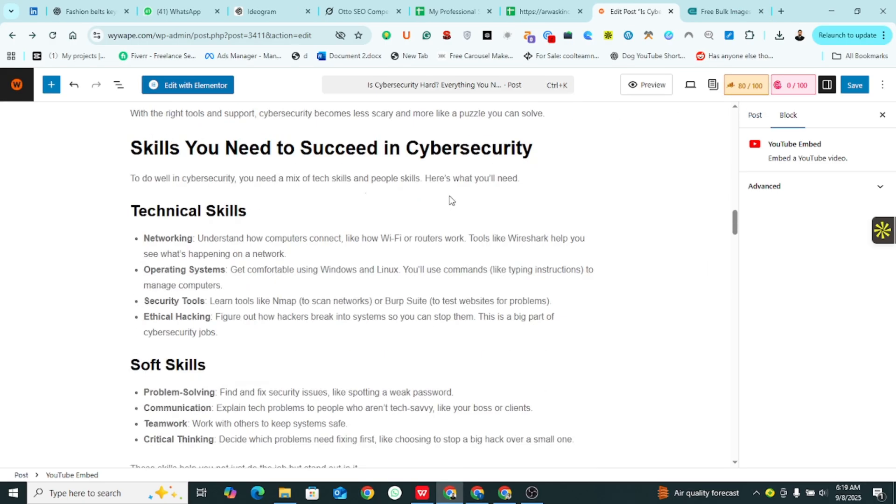
scroll(450, 198, "up", 15)
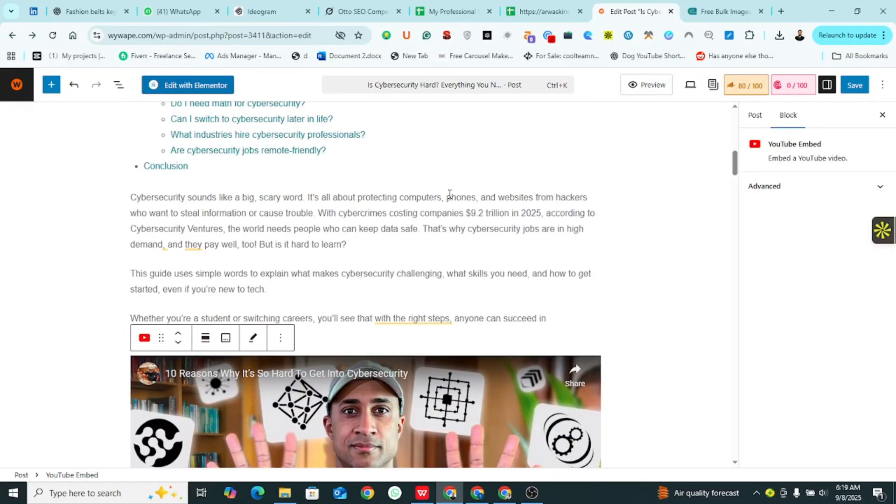
scroll(449, 193, "down", 16)
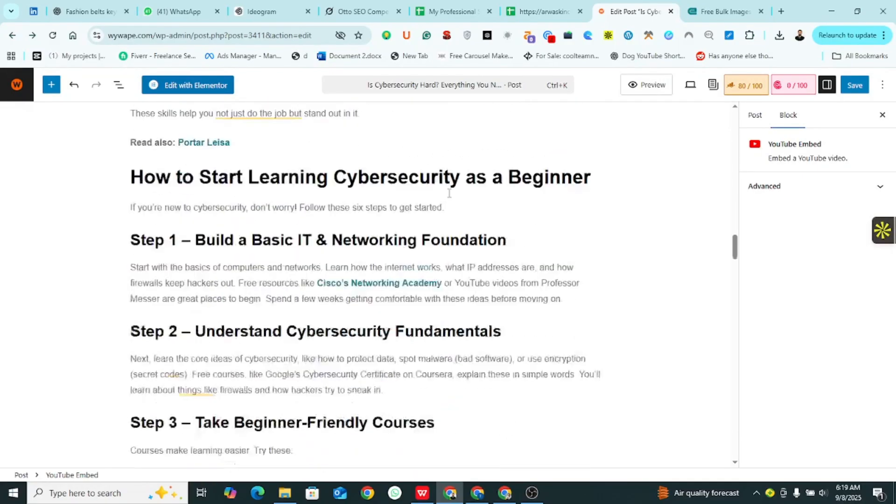
scroll(449, 193, "down", 1)
scroll(429, 194, "up", 2)
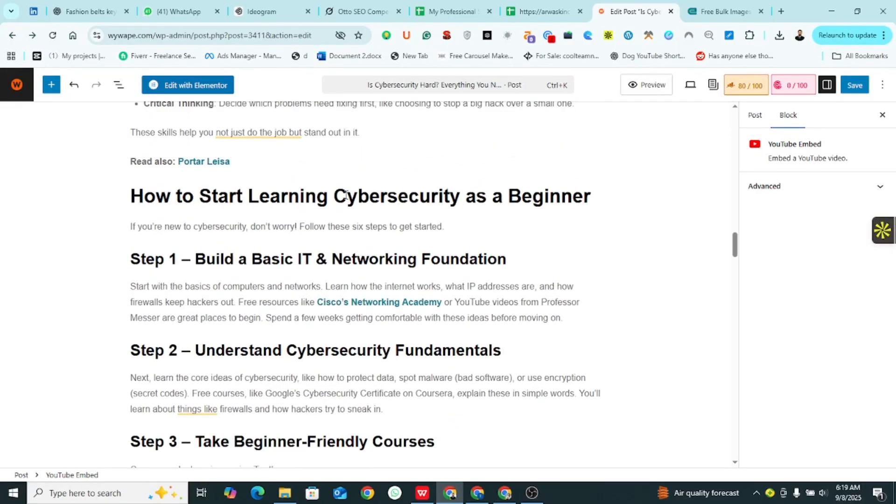
left_click_drag(333, 197, 447, 196)
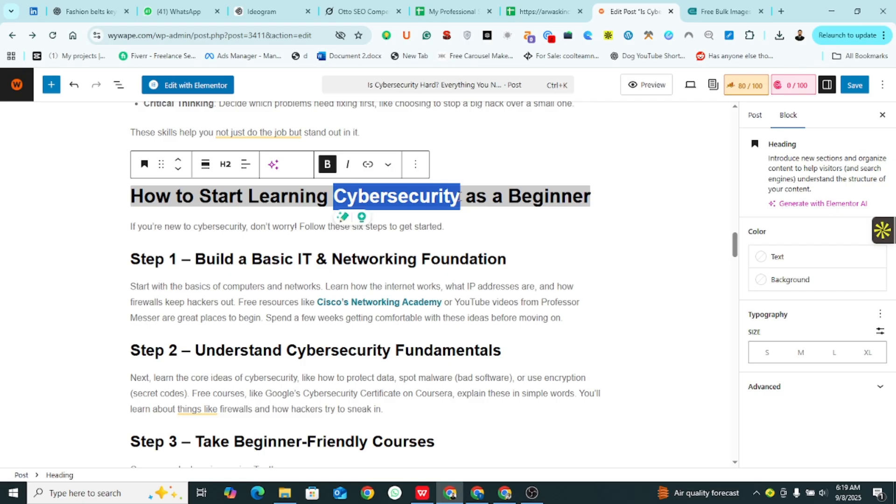
left_click_drag(342, 199, 592, 199)
key("ctrl+c")
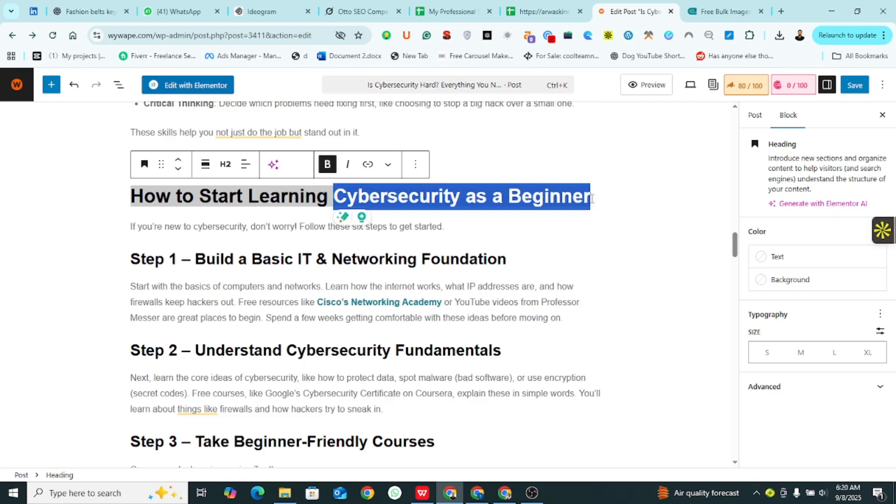
Switch to Ideogram and generate images from the prompt "Cybersecurity as a Beginner"
left_click(506, 499)
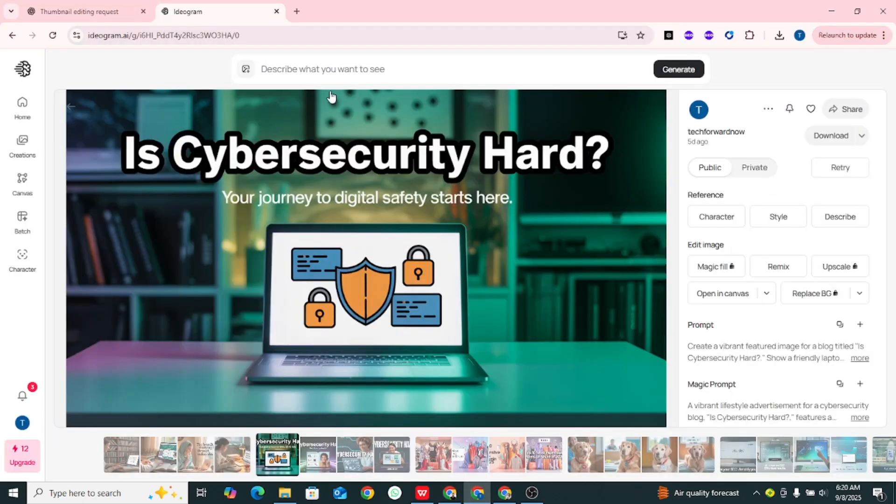
left_click(317, 69)
key("ctrl+v")
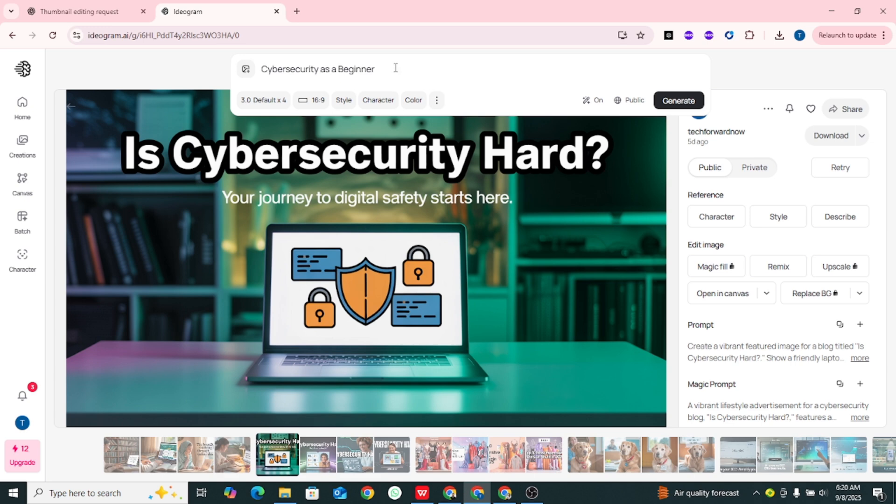
left_click(678, 97)
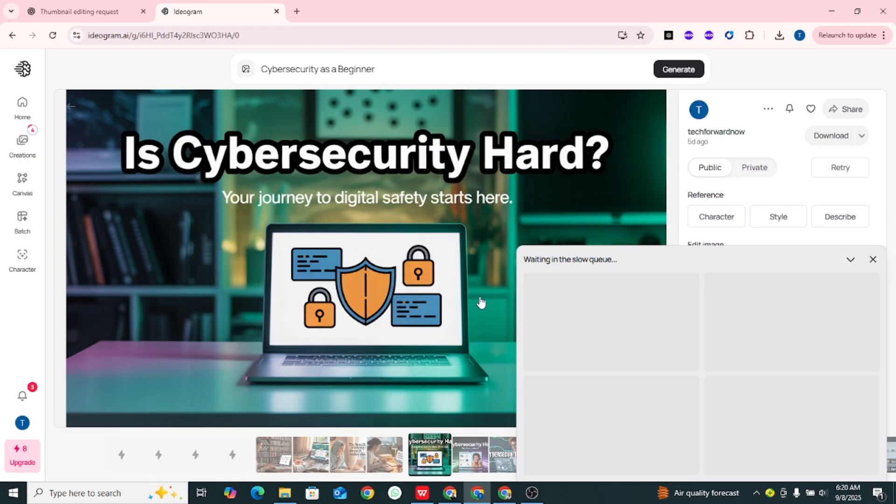
Return to the post and split the "Is Cybersecurity a Stressful Job?" paragraph so "A 2024 ISACA survey" starts a new one
left_click(450, 493)
left_click(287, 209)
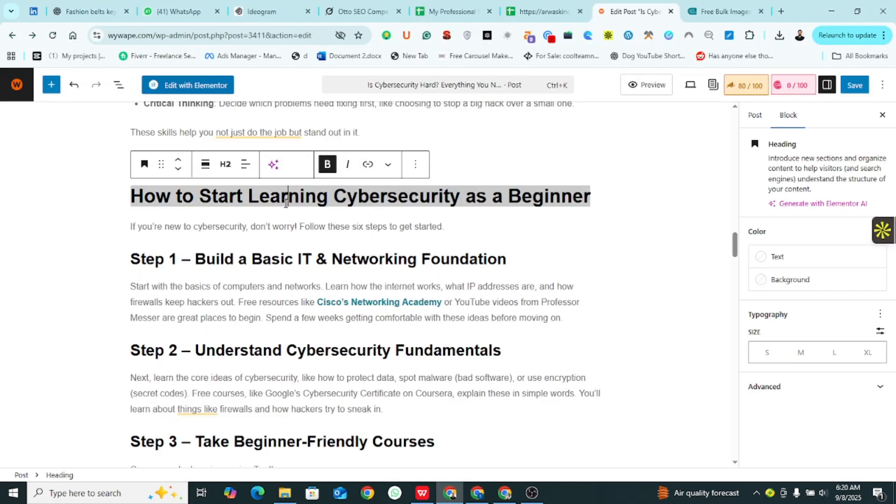
scroll(213, 236, "up", 15)
scroll(213, 236, "up", 10)
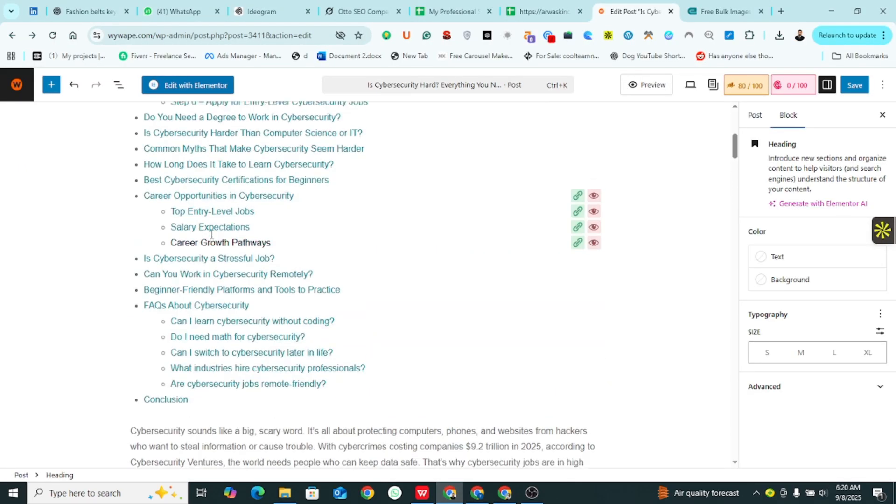
left_click(532, 274)
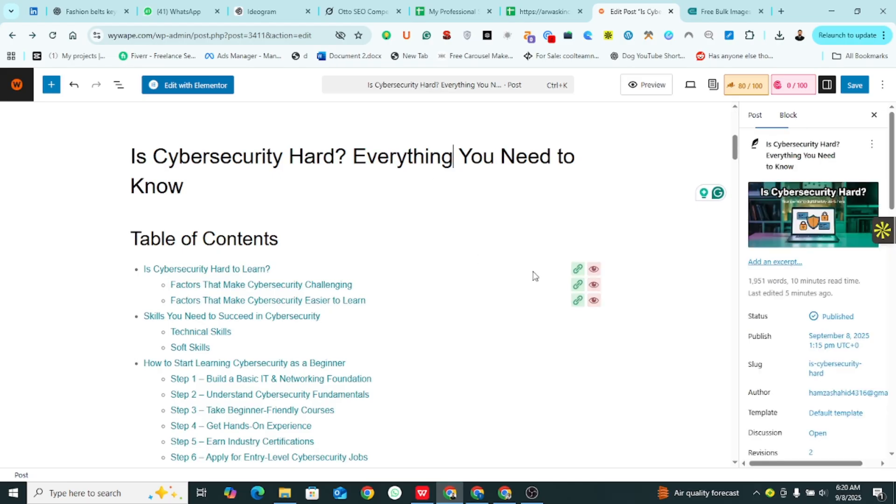
scroll(532, 274, "down", 20)
scroll(532, 273, "down", 15)
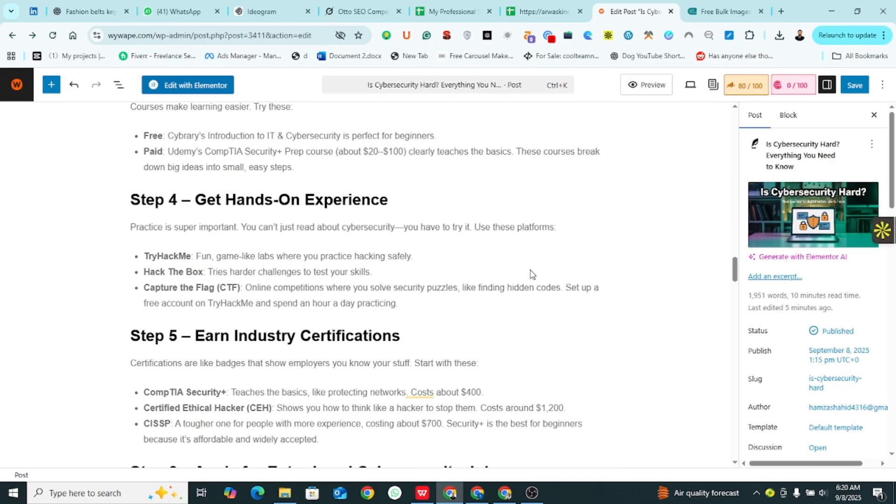
scroll(530, 269, "down", 10)
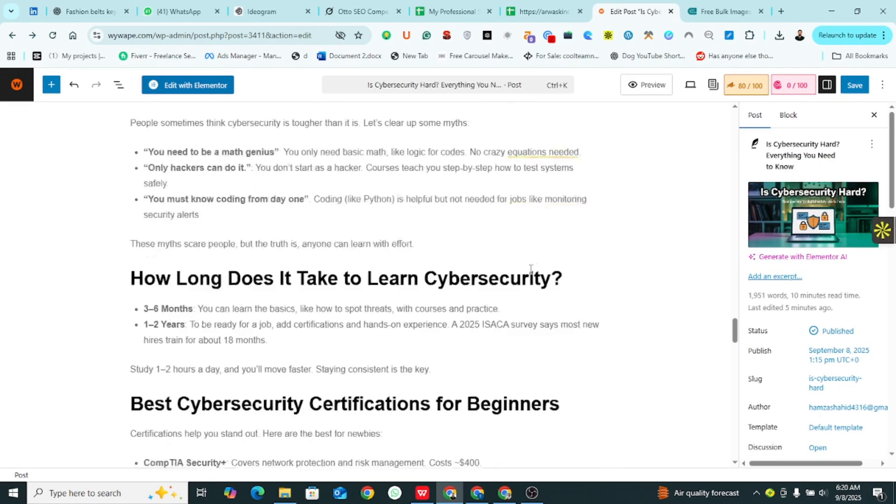
scroll(531, 269, "down", 6)
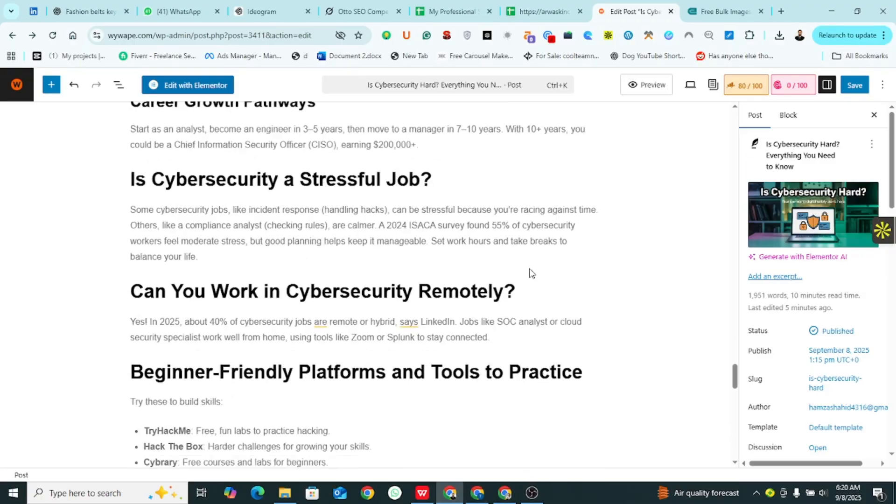
left_click(381, 202)
key("Return")
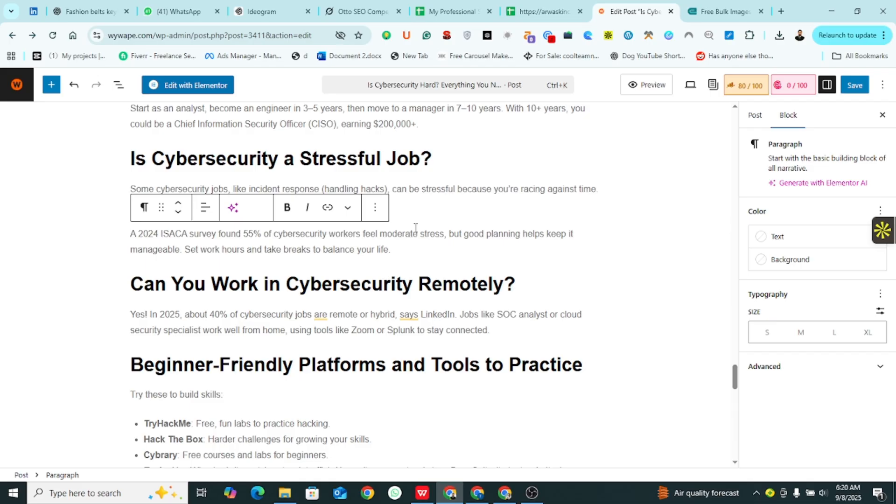
Make the whole paragraph under "Can You Work in Cybersecurity Remotely?" bold
scroll(415, 228, "down", 3)
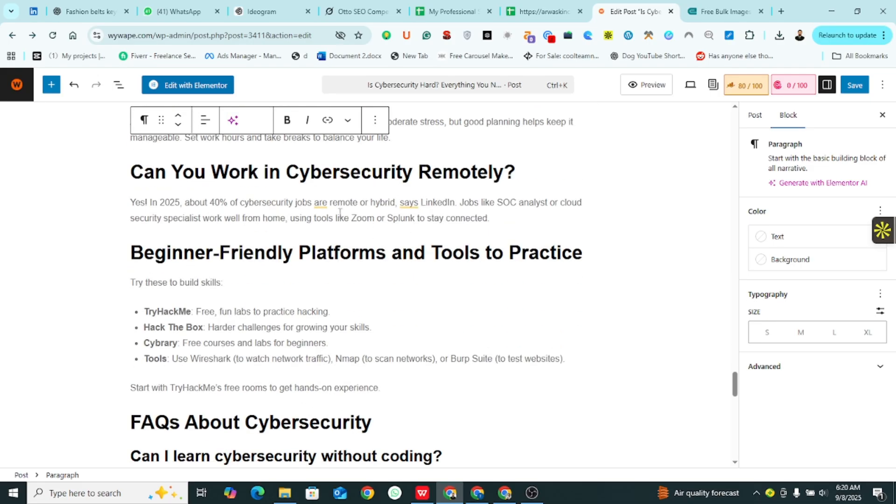
triple_click(365, 204)
left_click(285, 175)
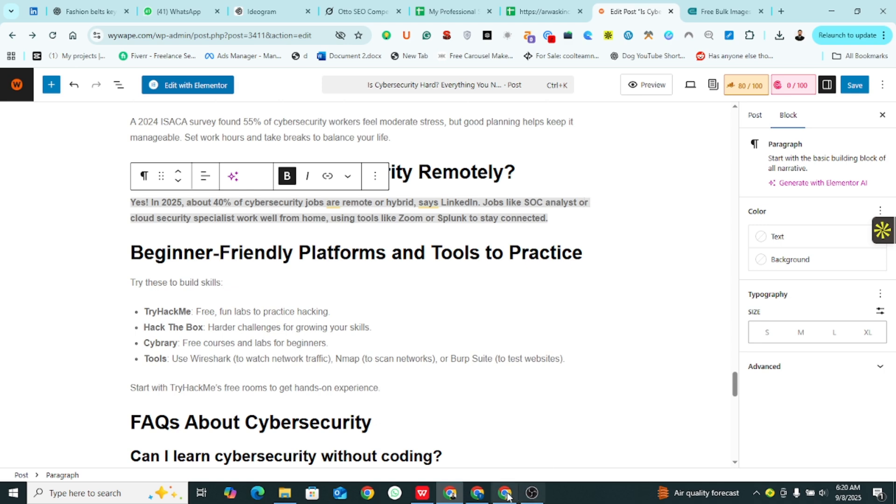
In Ideogram, save the generated image of the smiling woman in glasses as a JPG named "Cybersecurity as a Beginner"
left_click(478, 493)
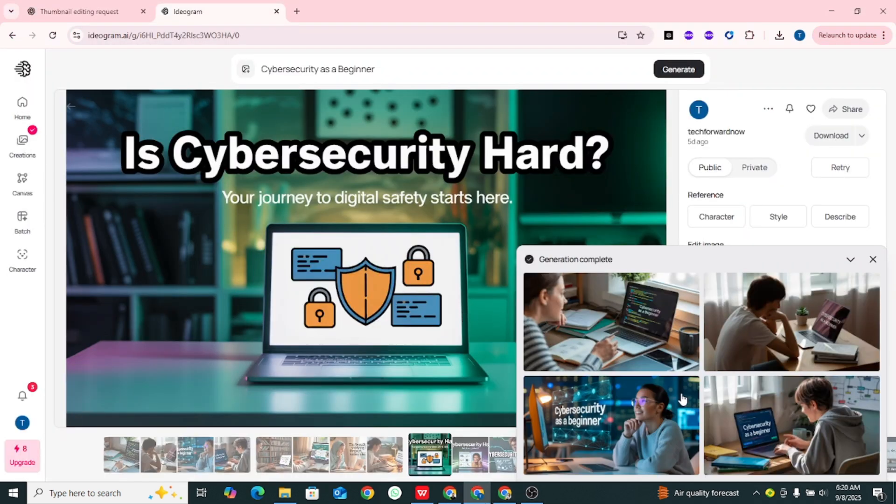
left_click(623, 331)
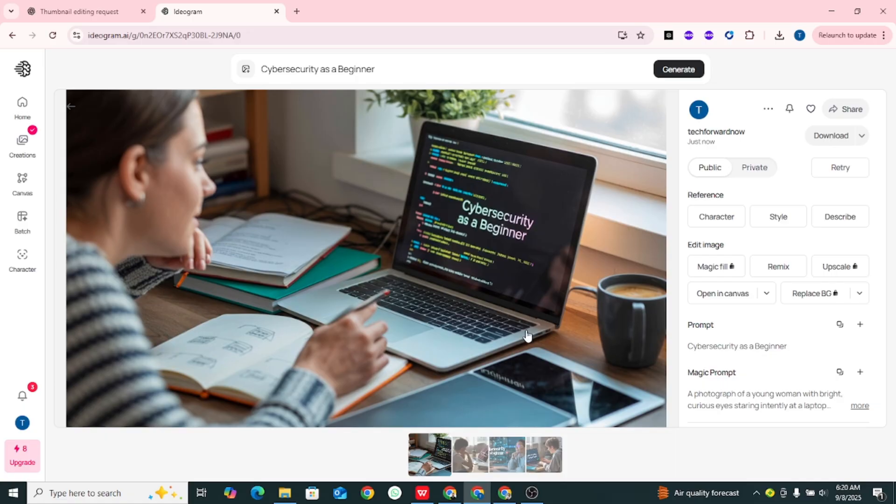
left_click(473, 450)
left_click(513, 458)
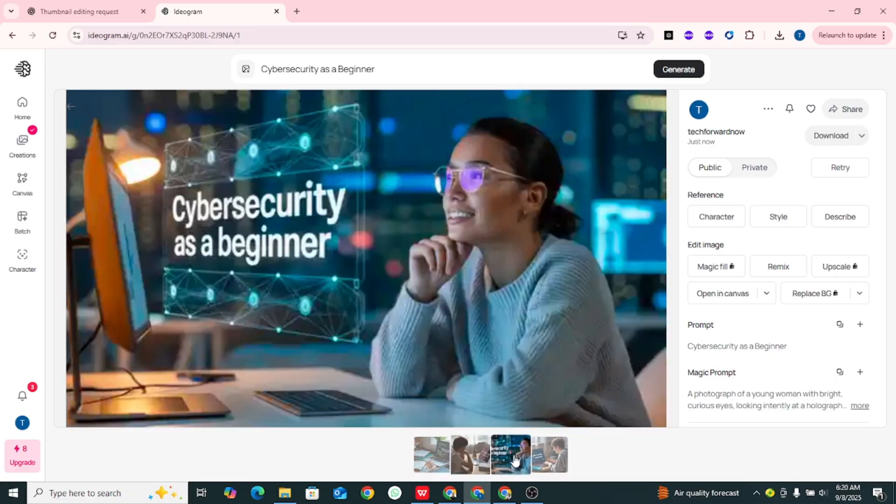
right_click(279, 138)
left_click(332, 174)
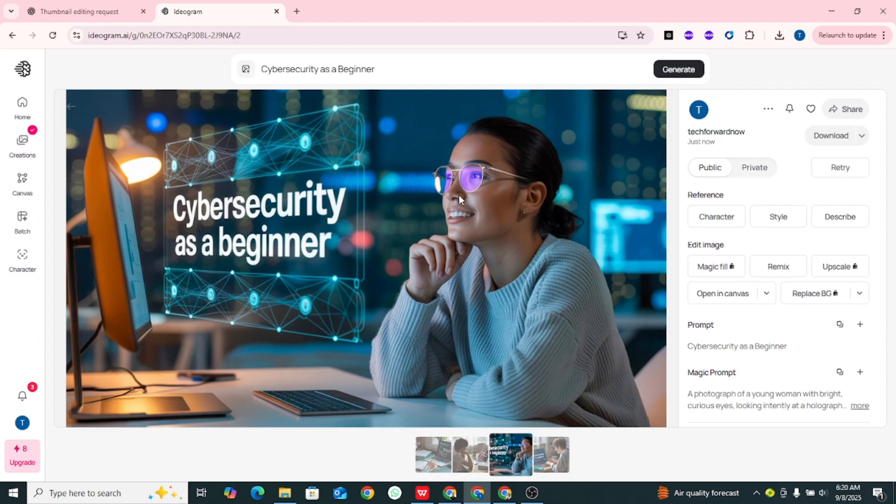
key("ctrl+v")
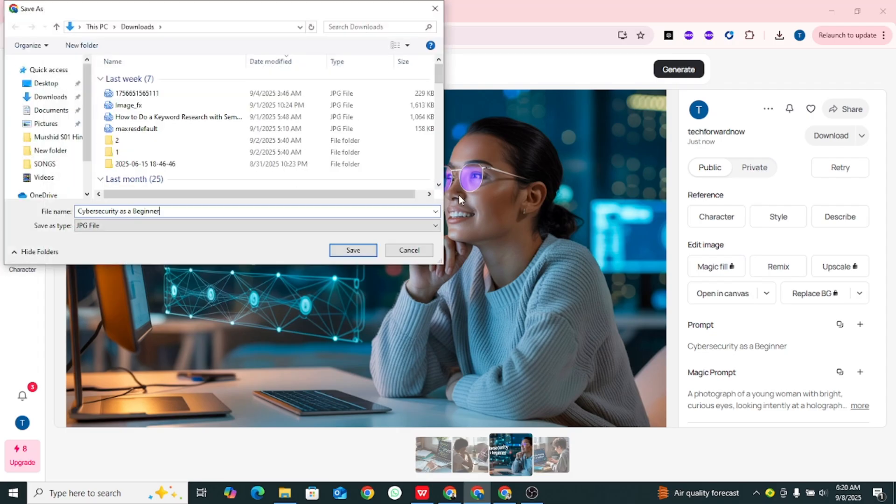
left_click(353, 250)
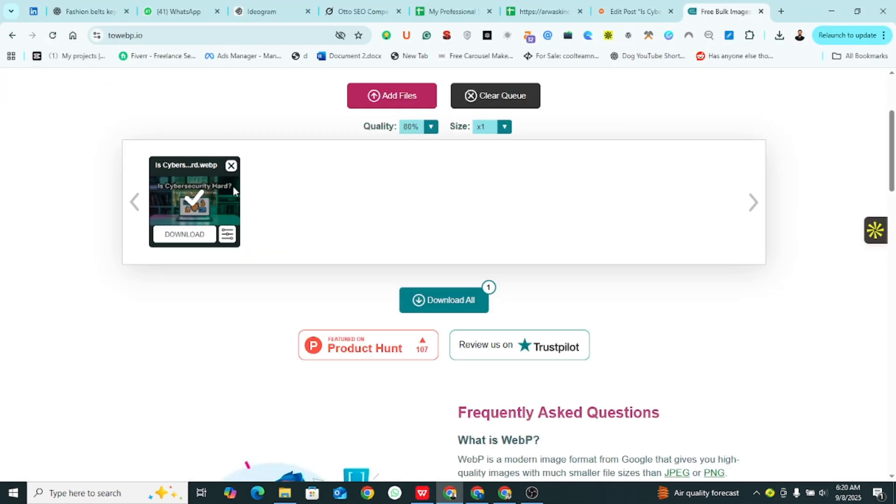
In the WebP converter, remove the previous image from the queue and add the "Cybersecurity as a Beginner" JPG for conversion
left_click(231, 166)
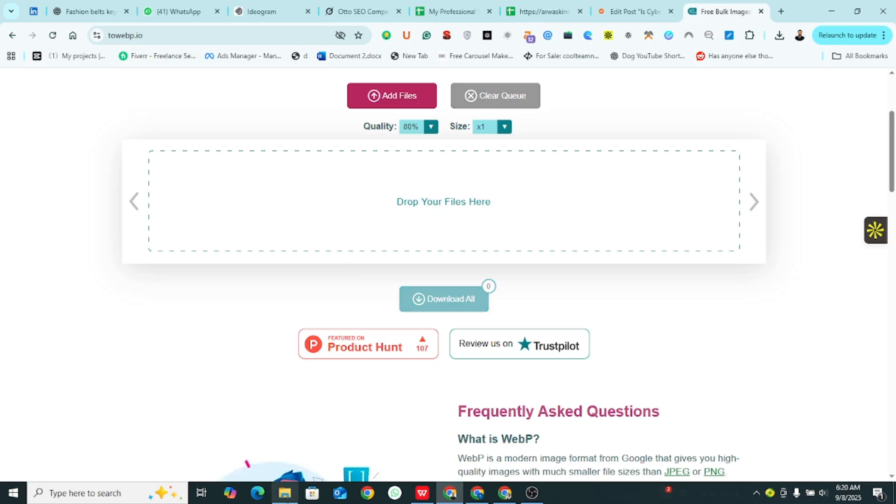
left_click(285, 493)
left_click_drag(329, 101, 235, 241)
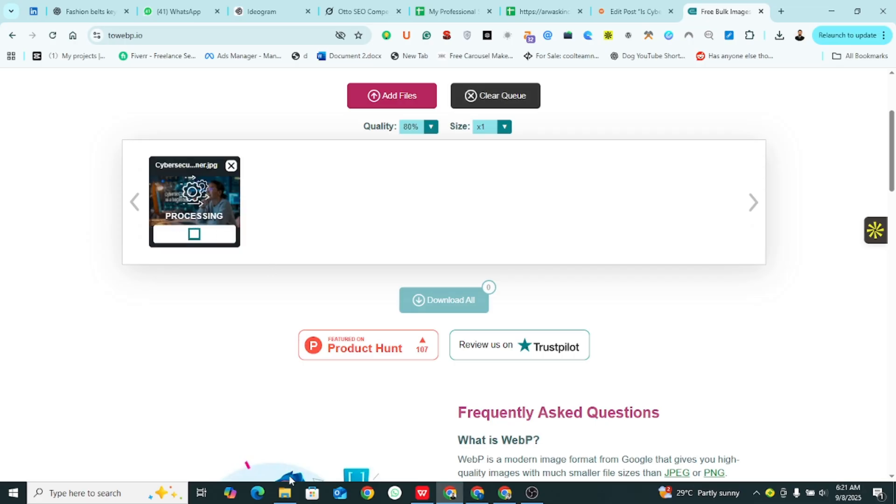
Delete the original "Cybersecurity as a Beginner" JPG from Downloads and download the converted WebP version
left_click(285, 493)
key("Delete")
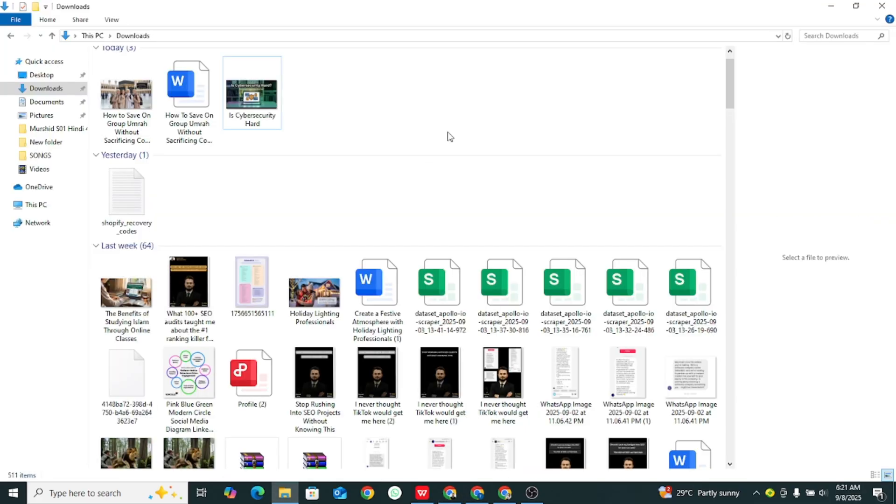
left_click(449, 493)
left_click(233, 240)
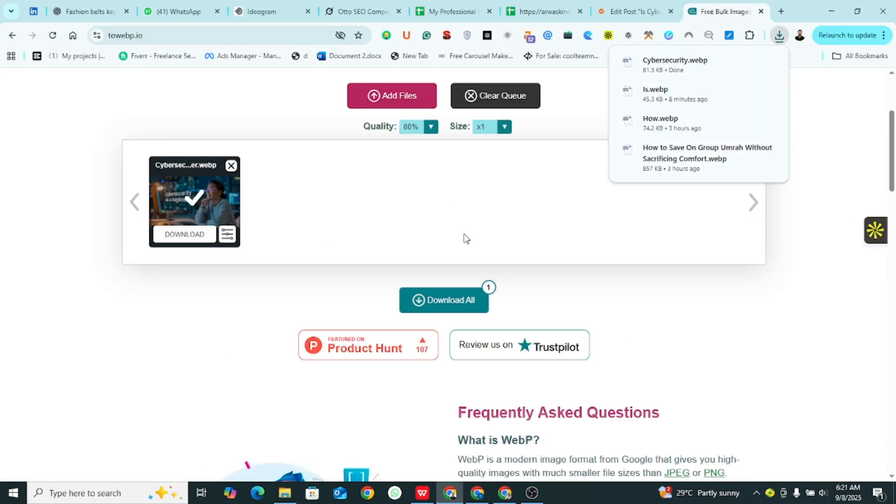
Rename the downloaded "Cybersecurity" WebP file in Downloads to "Cybersecurity as a Beginner"
left_click(284, 493)
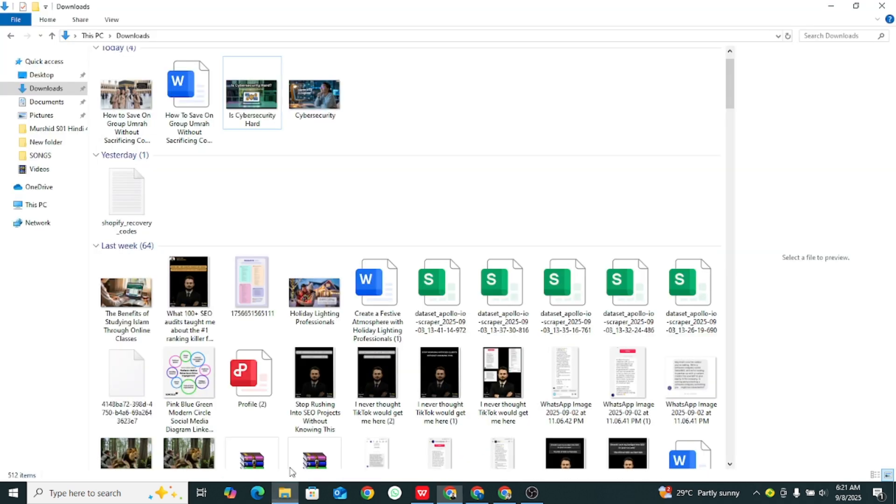
left_click(311, 90)
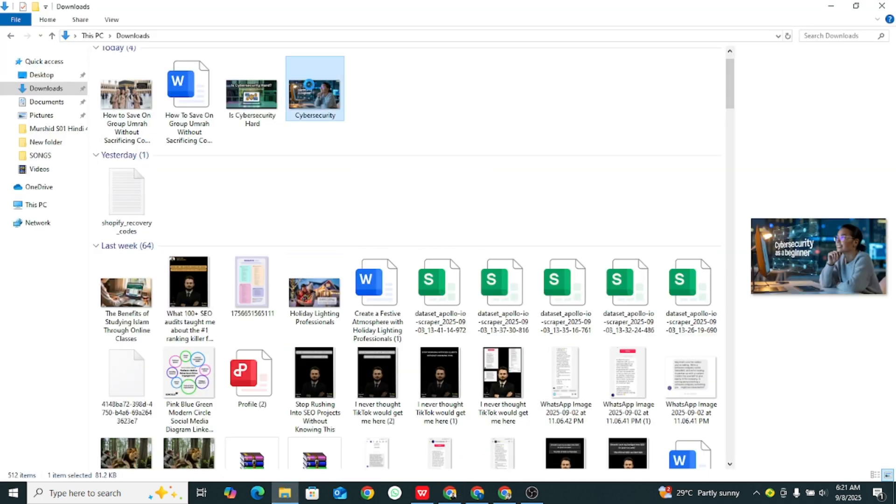
right_click(310, 89)
left_click(392, 372)
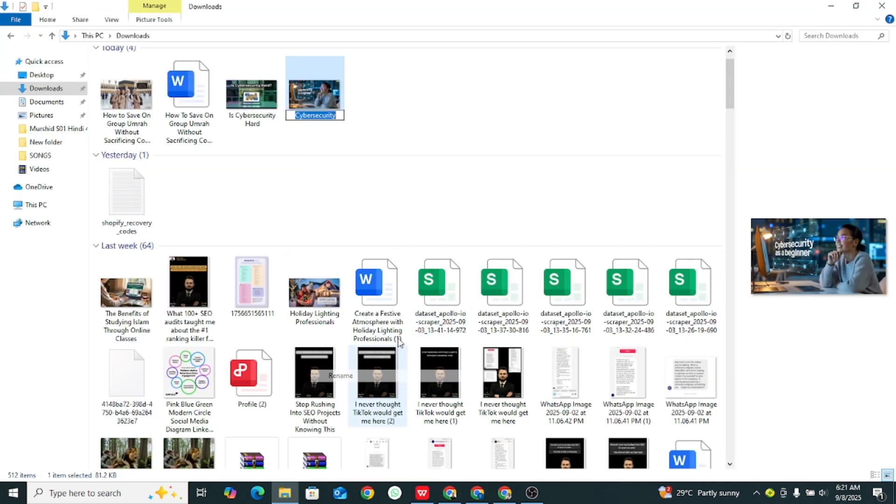
key("ctrl+v")
key("Return")
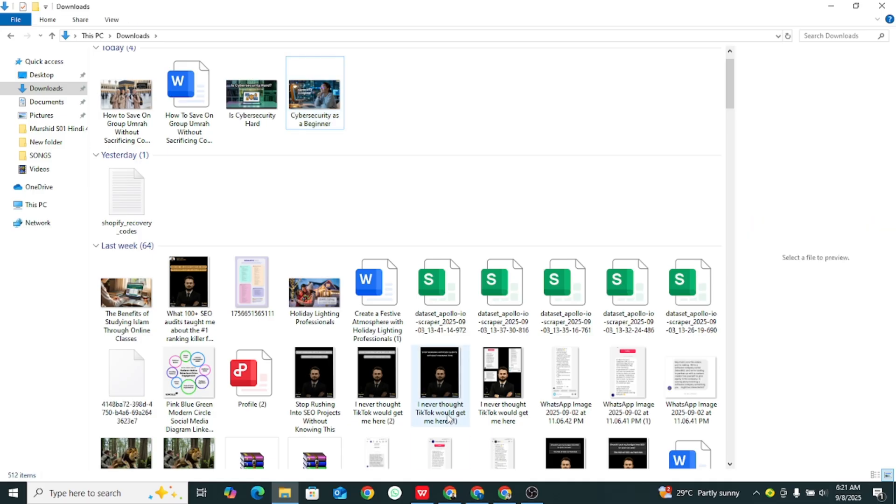
Return to the WordPress post and add an empty paragraph below the "How to Start Learning Cybersecurity as a Beginner" heading
left_click(450, 493)
left_click(634, 9)
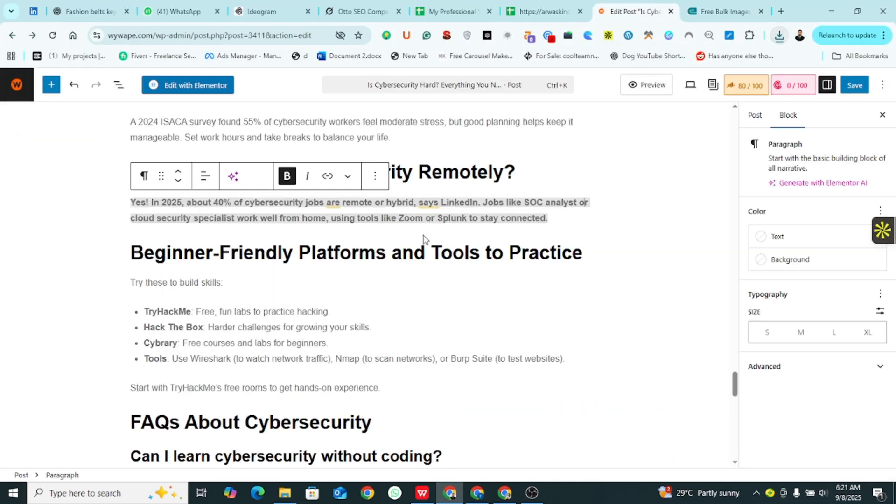
left_click(637, 232)
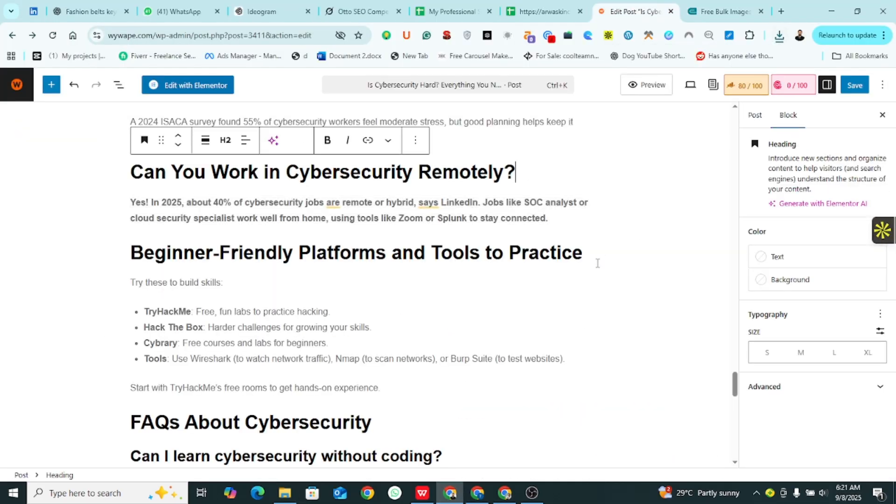
scroll(502, 276, "up", 5)
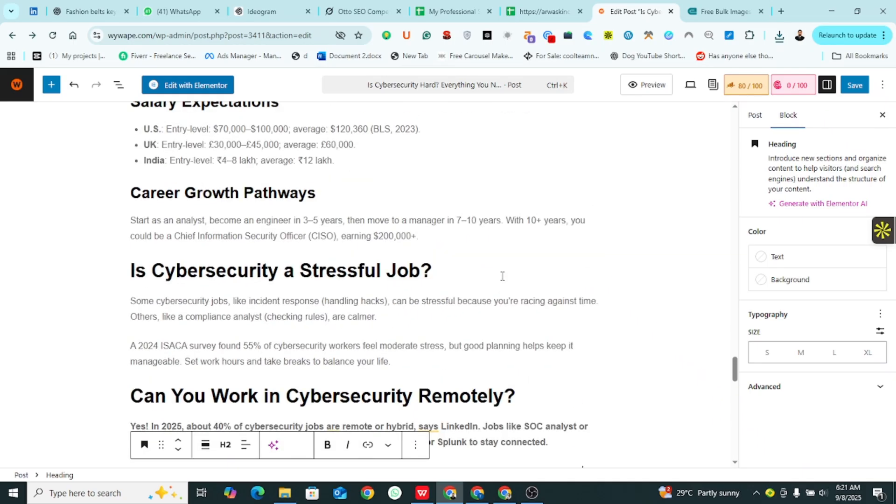
scroll(502, 276, "up", 15)
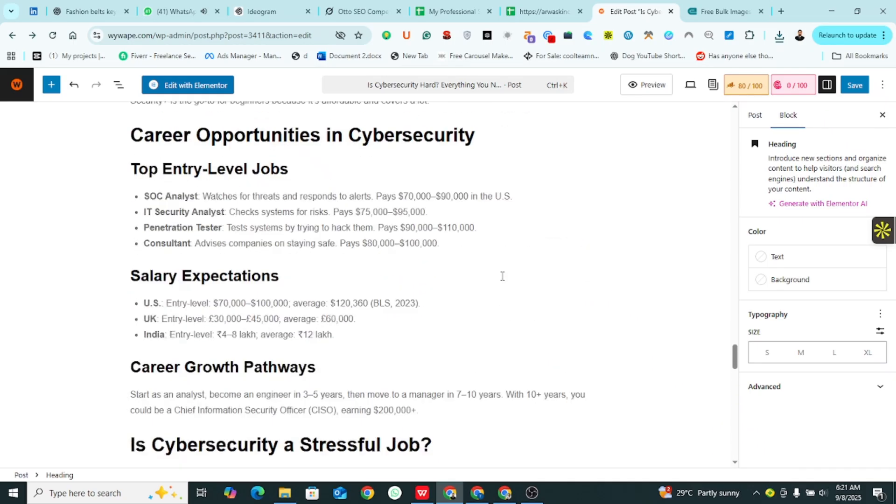
scroll(502, 275, "up", 10)
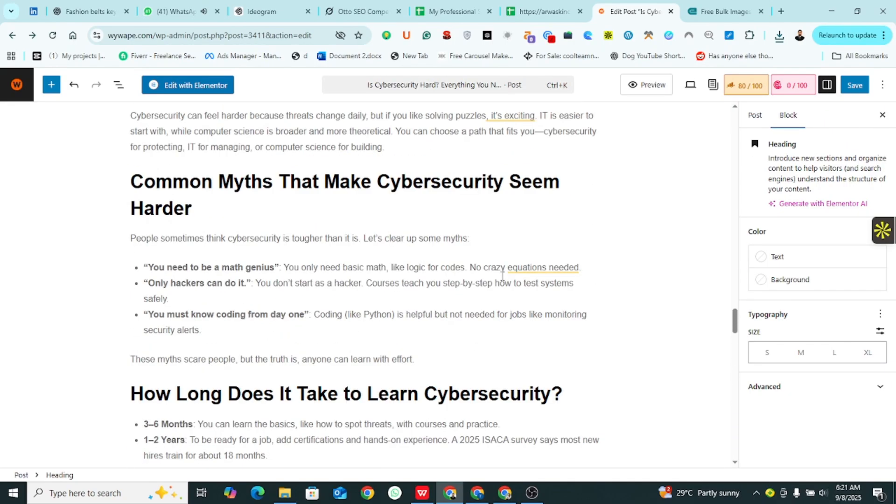
scroll(503, 275, "up", 17)
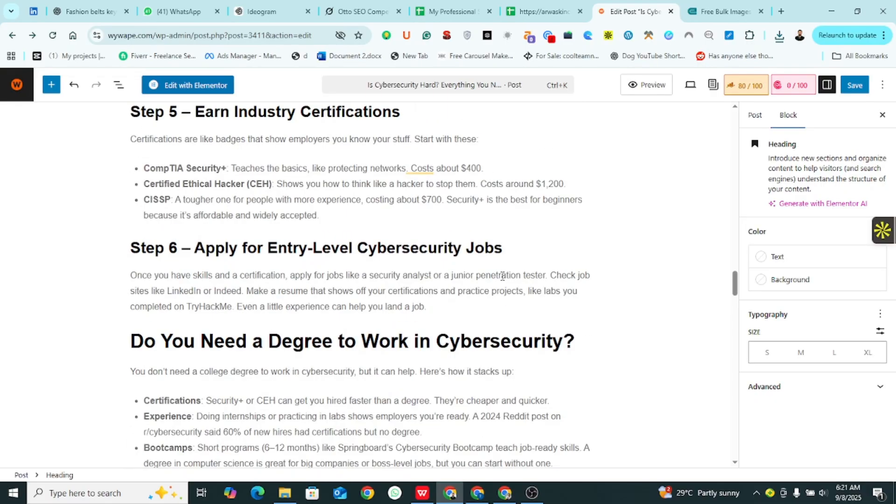
scroll(502, 274, "up", 6)
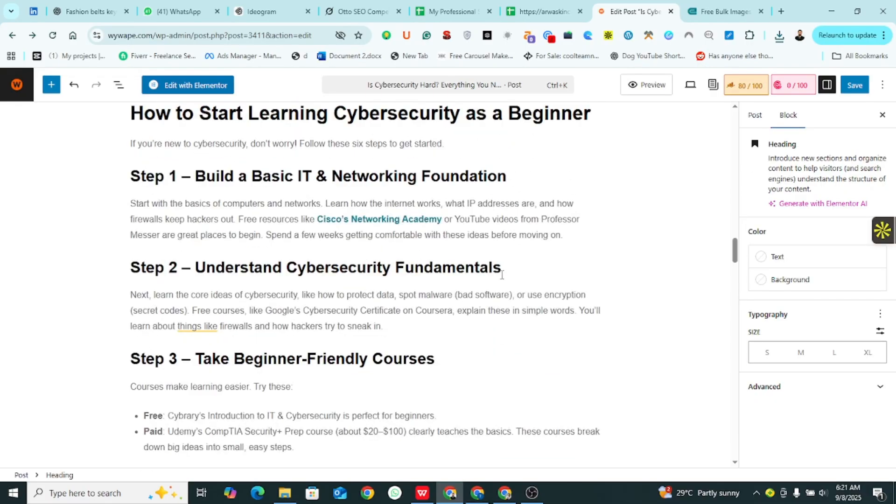
left_click(602, 232)
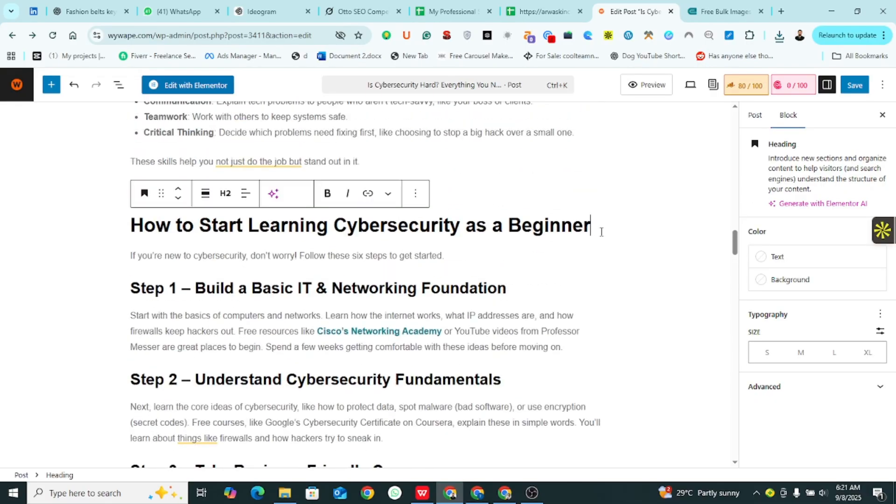
key("Return")
Insert an Image block at the empty paragraph and upload the "Cybersecurity as a Beginner" WebP file from Downloads
scroll(499, 154, "down", 1)
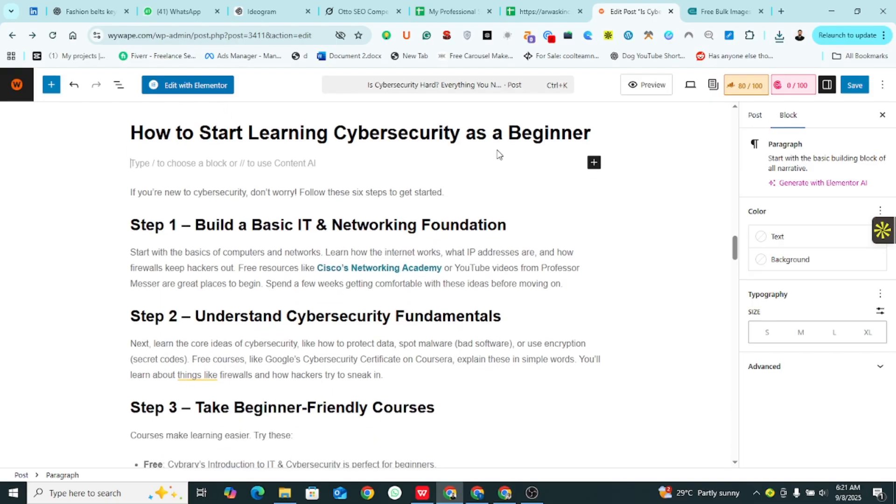
left_click(594, 162)
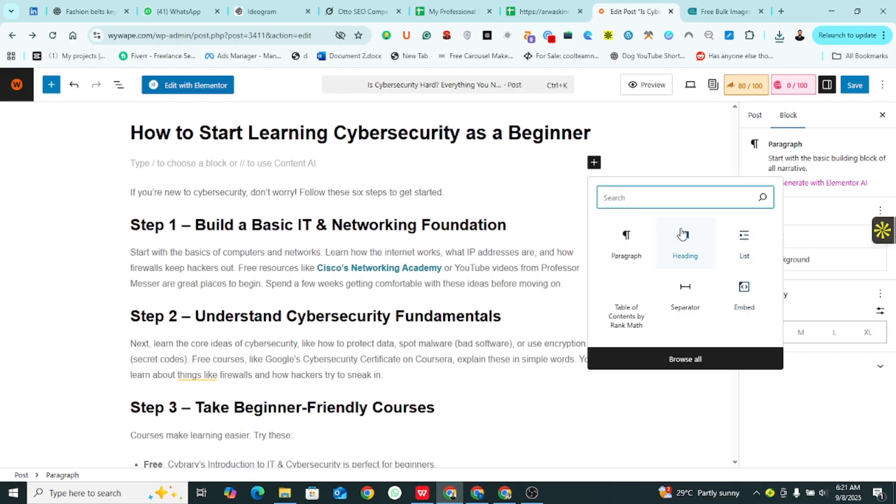
type("im")
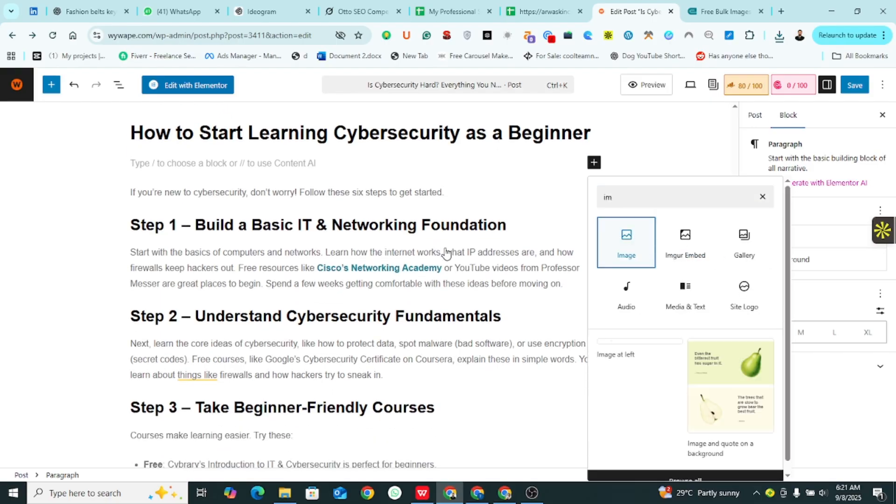
key("Return")
left_click(175, 226)
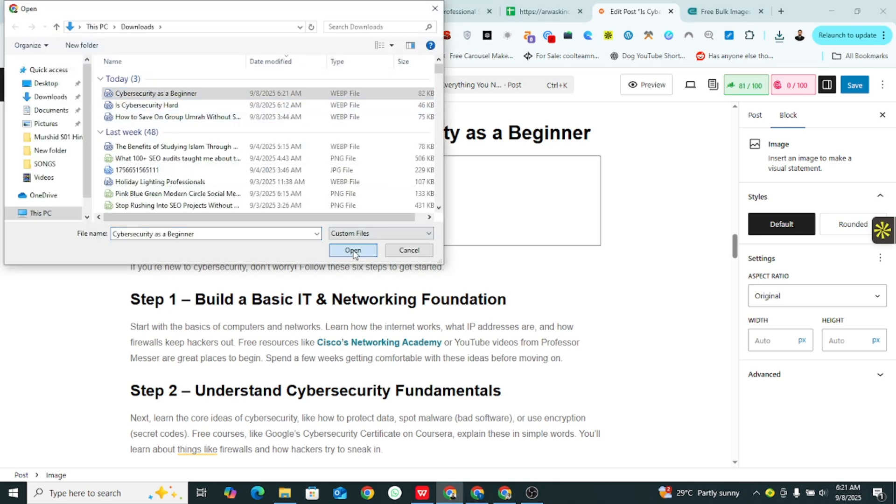
left_click(353, 250)
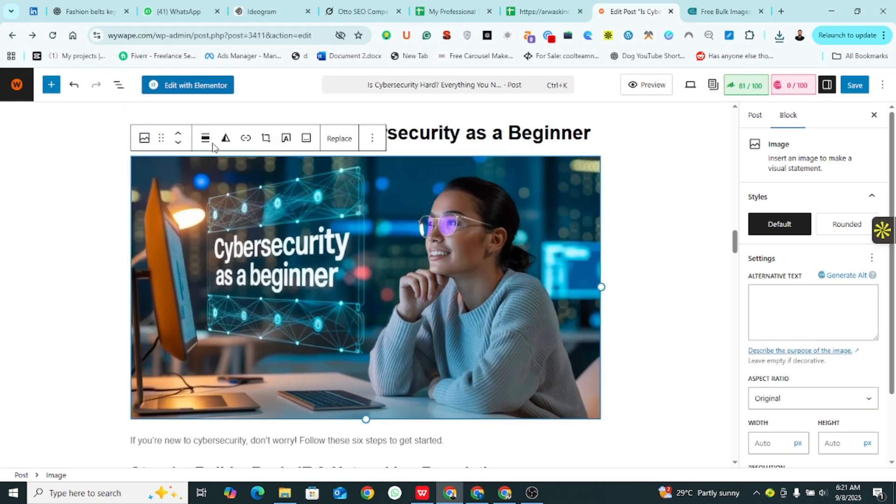
Center the uploaded image and give it the caption "Cybersecurity as a Beginner"
left_click(206, 139)
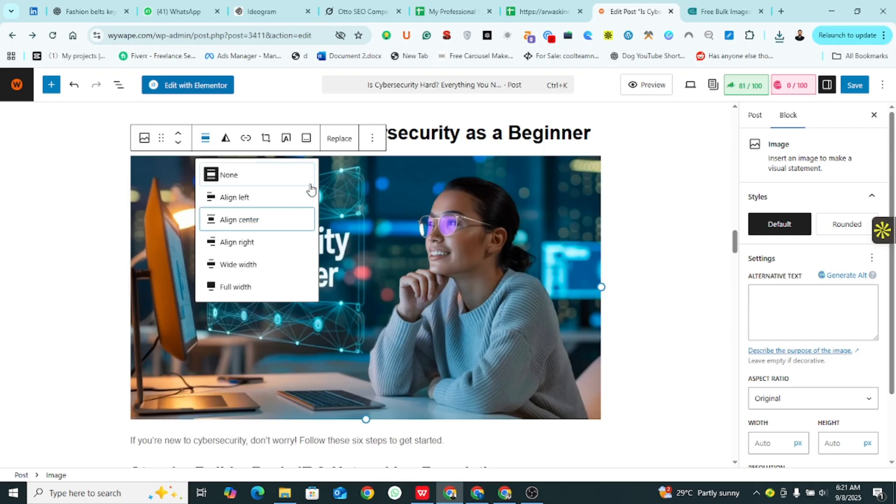
left_click(236, 219)
type("Cybersecurity as a Beginner")
scroll(475, 241, "down", 5)
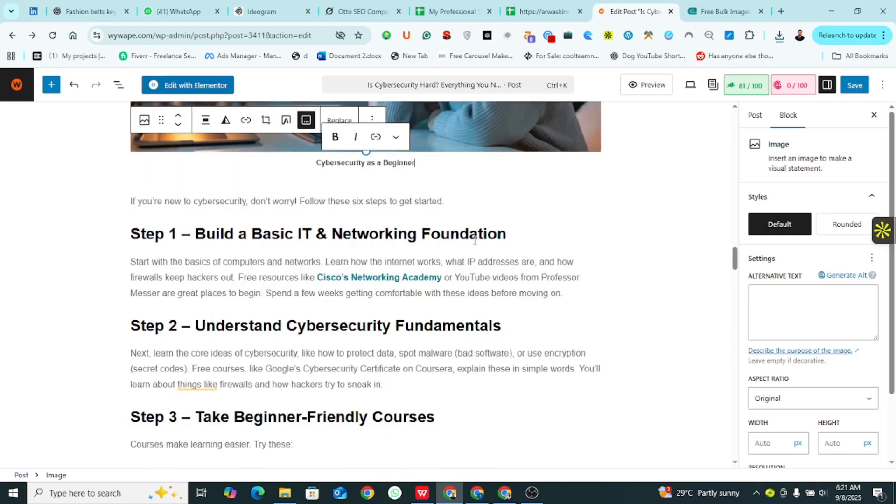
left_click(345, 181)
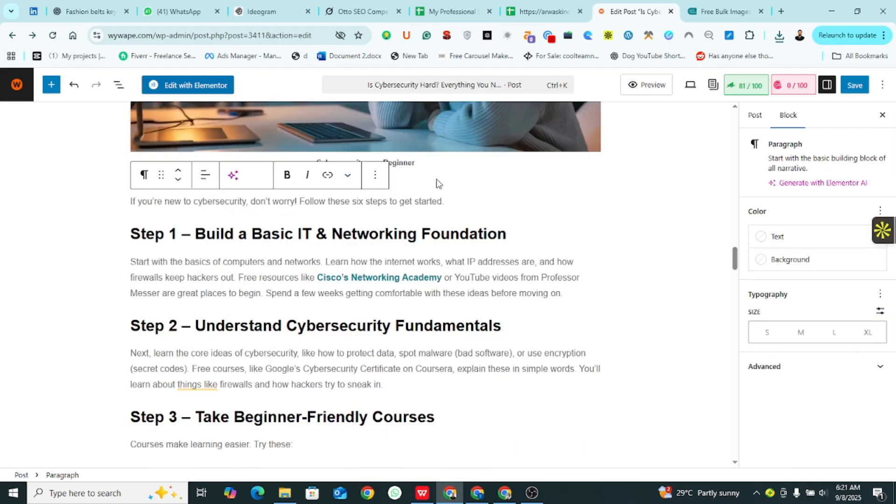
left_click(509, 187)
Set the image's alternative text to "Cybersecurity as a Beginner"
scroll(475, 183, "up", 3)
left_click(461, 211)
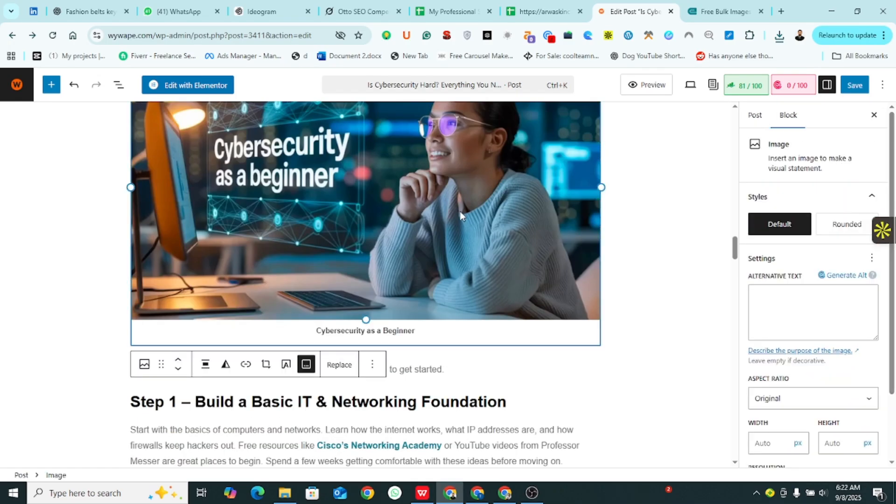
left_click(819, 322)
type("Cybersecurity as a Beginner")
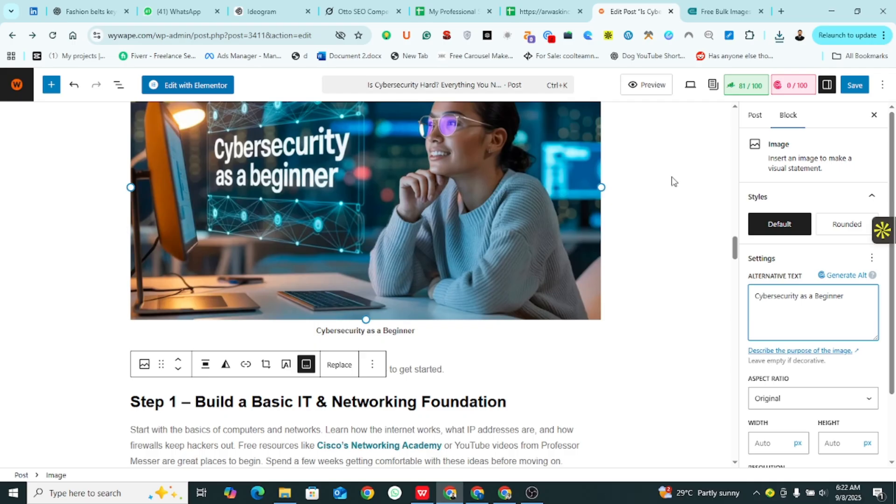
left_click(667, 156)
Review the post's content in the editor, from the table of contents and embedded video through the new image to the FAQs
scroll(466, 234, "up", 6)
scroll(463, 235, "down", 20)
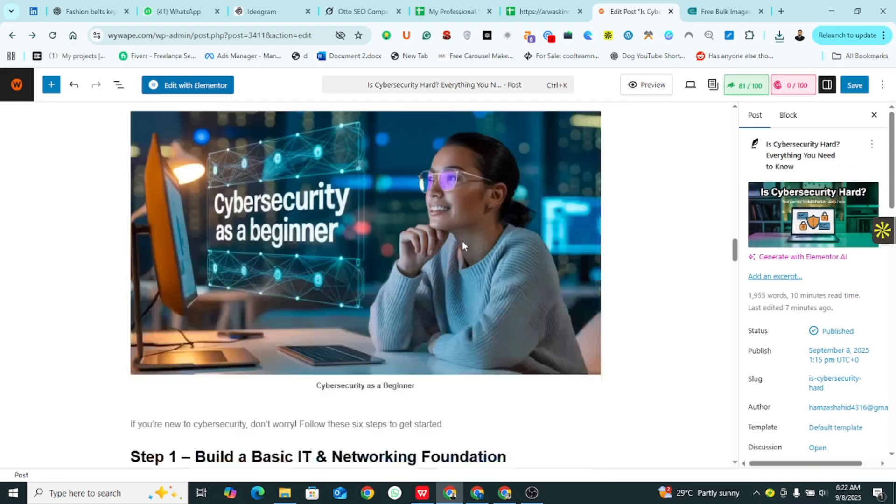
scroll(470, 290, "down", 20)
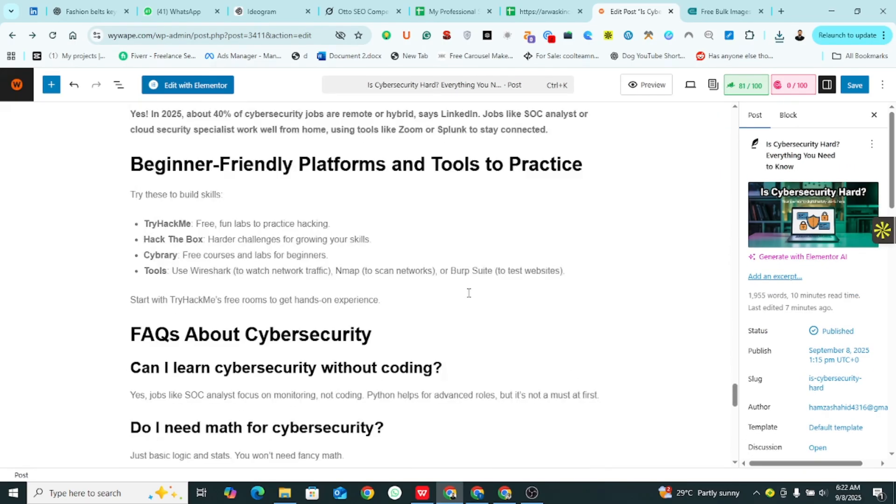
scroll(471, 288, "up", 10)
scroll(471, 288, "up", 20)
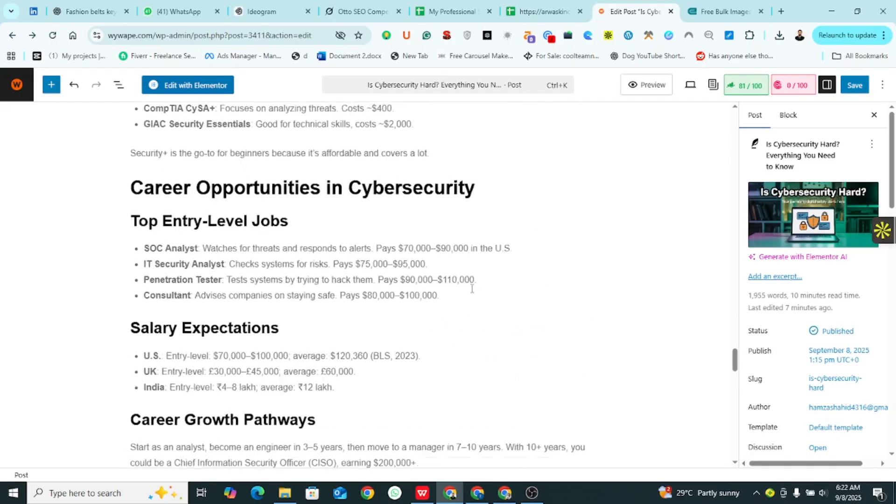
scroll(471, 290, "up", 15)
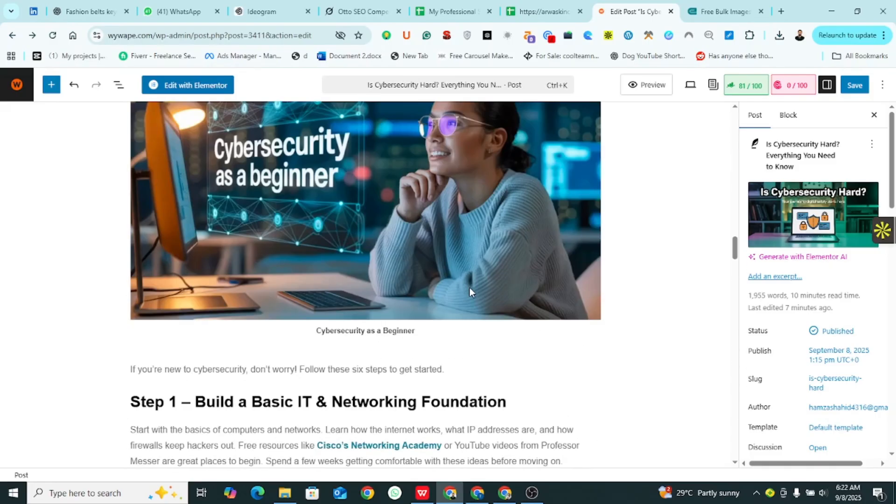
scroll(470, 291, "up", 9)
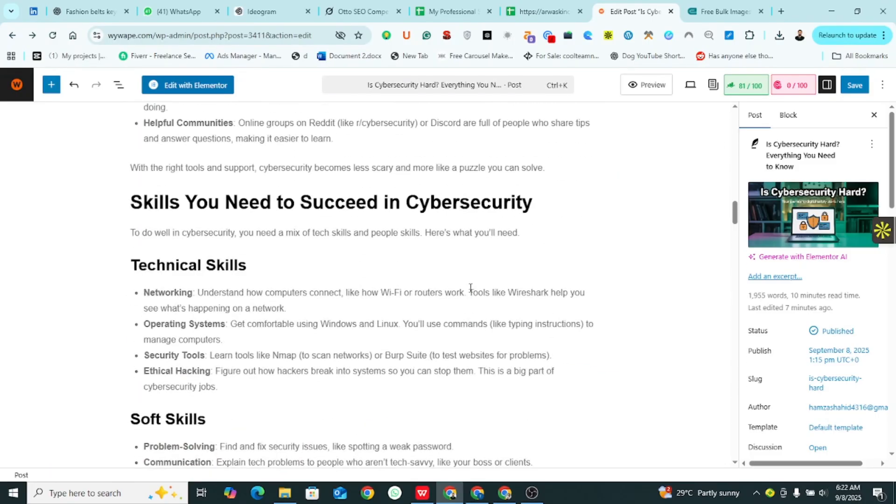
scroll(470, 289, "up", 4)
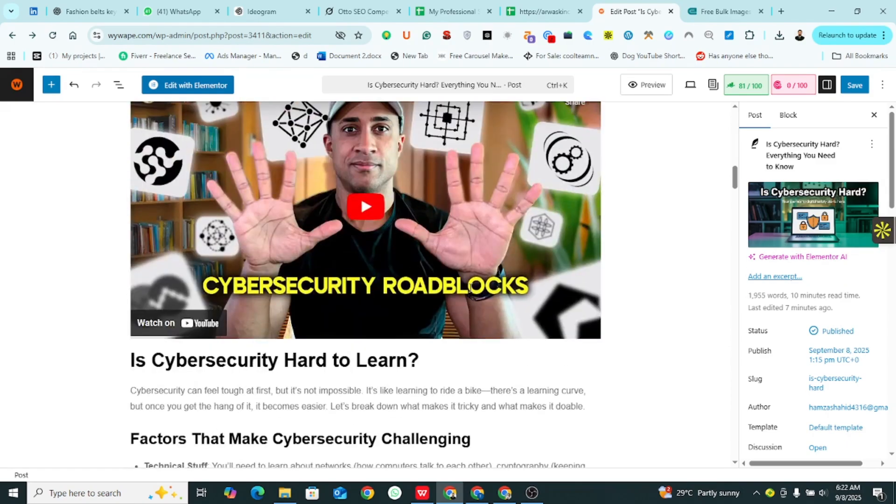
scroll(470, 291, "up", 20)
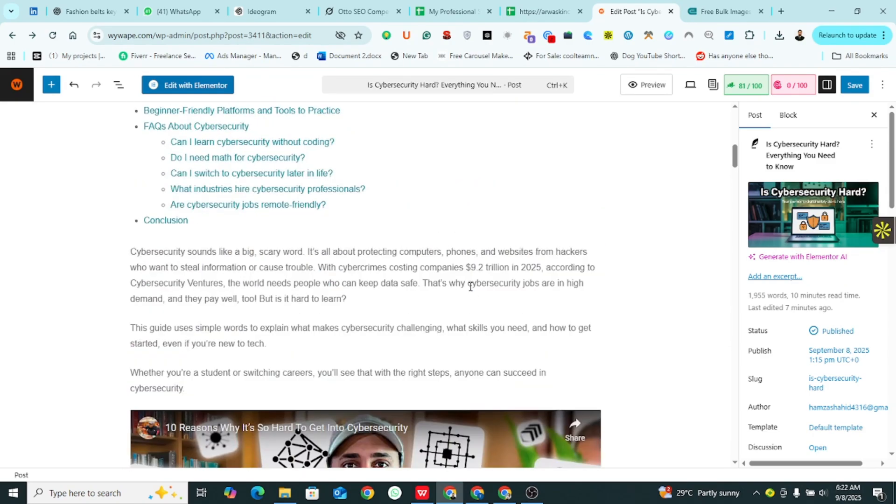
scroll(470, 291, "down", 20)
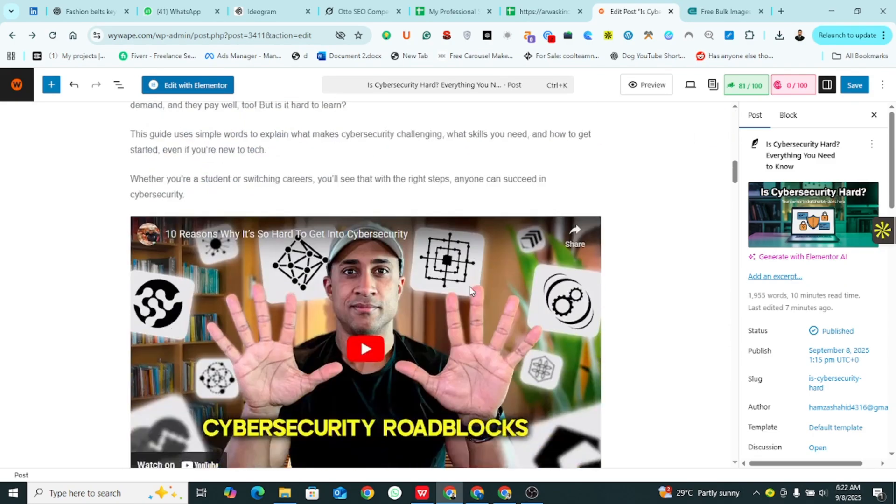
scroll(471, 290, "up", 3)
scroll(471, 288, "down", 18)
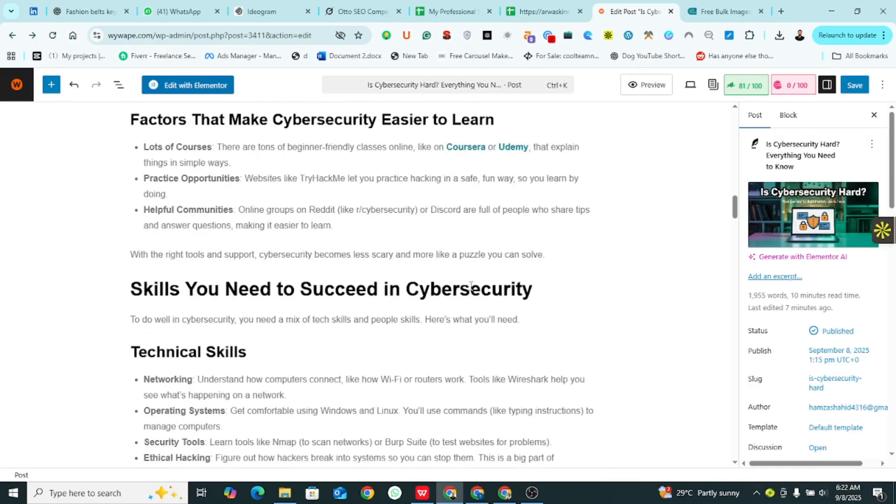
scroll(470, 289, "down", 20)
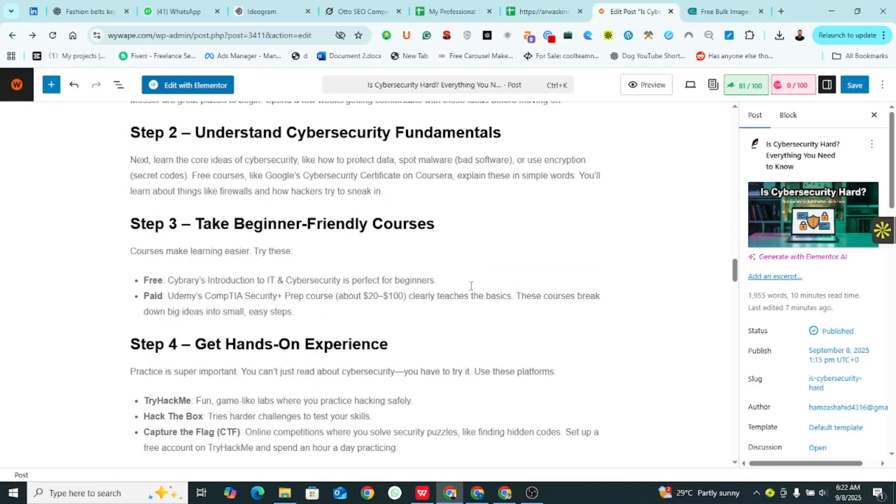
scroll(471, 286, "down", 6)
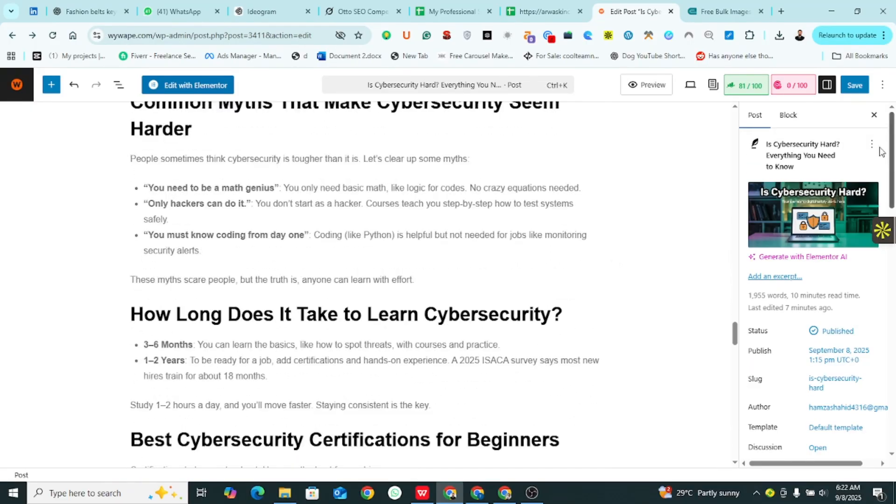
Save the post and copy the full article text from its published page, from the introduction through the conclusion
left_click(855, 85)
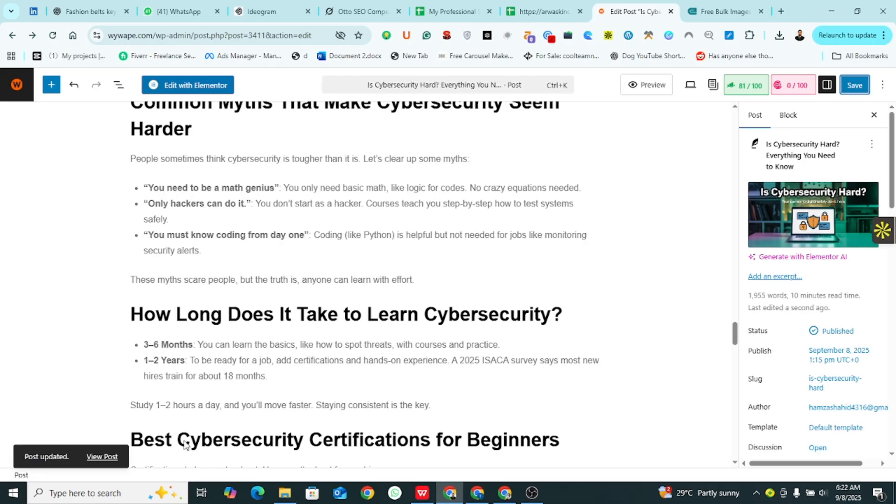
left_click(105, 457)
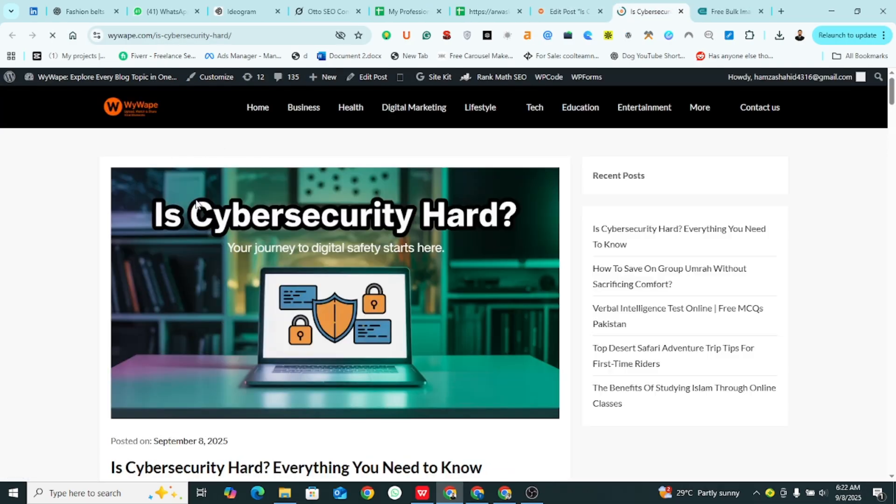
scroll(140, 194, "down", 12)
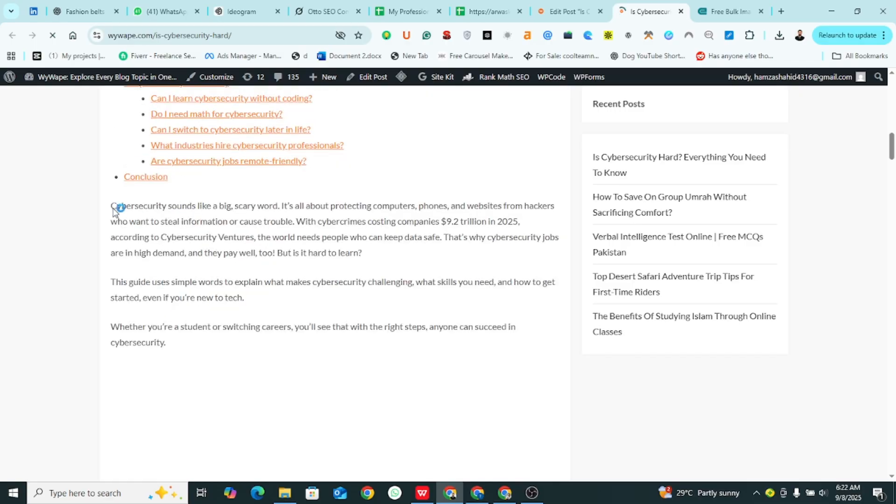
left_click_drag(112, 206, 485, 257)
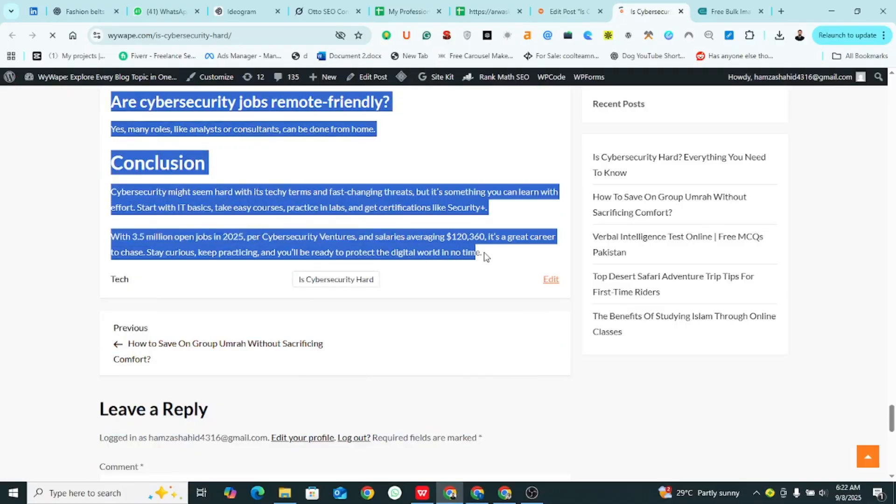
Switch to ZeroGPT, replace the previous text with the copied cybersecurity article, and run the AI detection
left_click(495, 494)
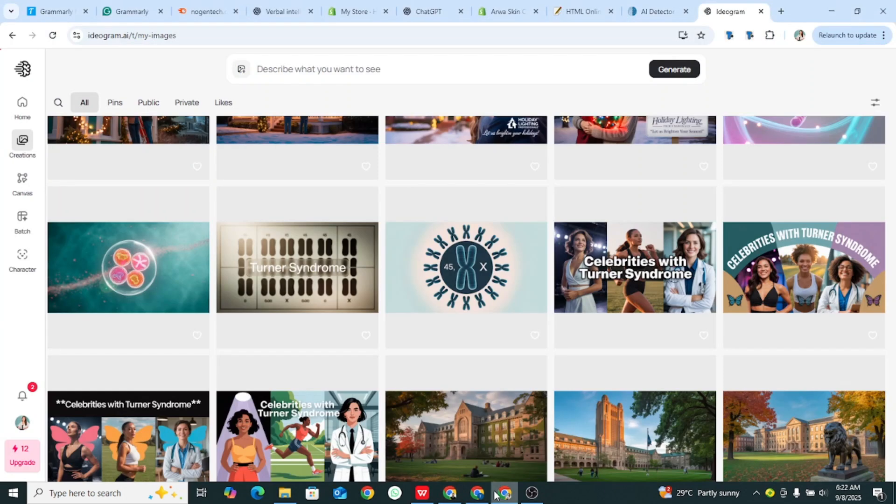
left_click(659, 11)
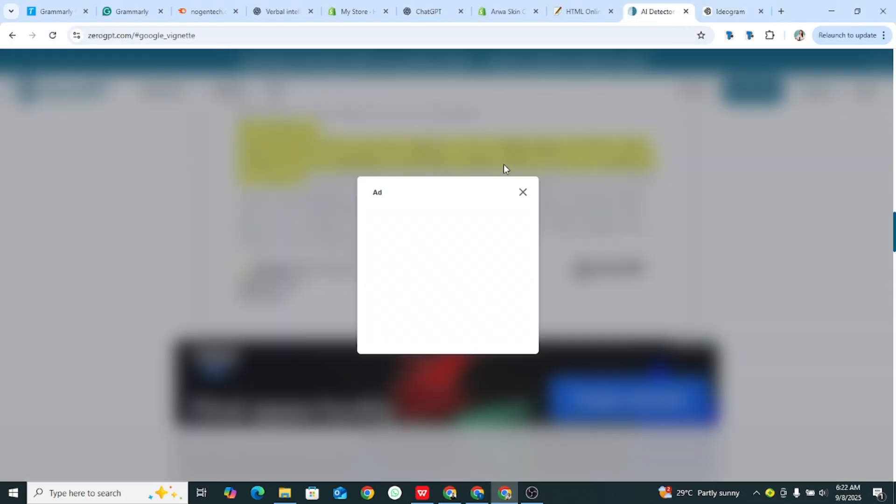
left_click(524, 192)
scroll(300, 196, "up", 10)
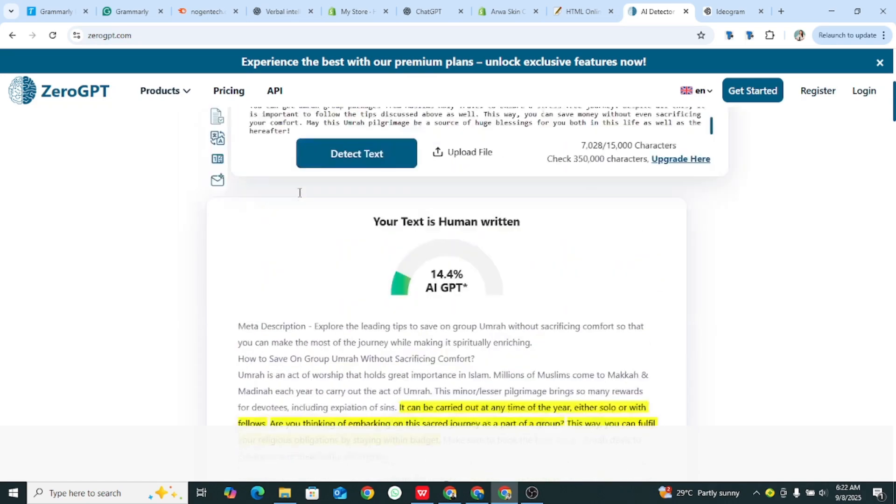
scroll(300, 196, "up", 1)
left_click(397, 216)
key("ctrl+a")
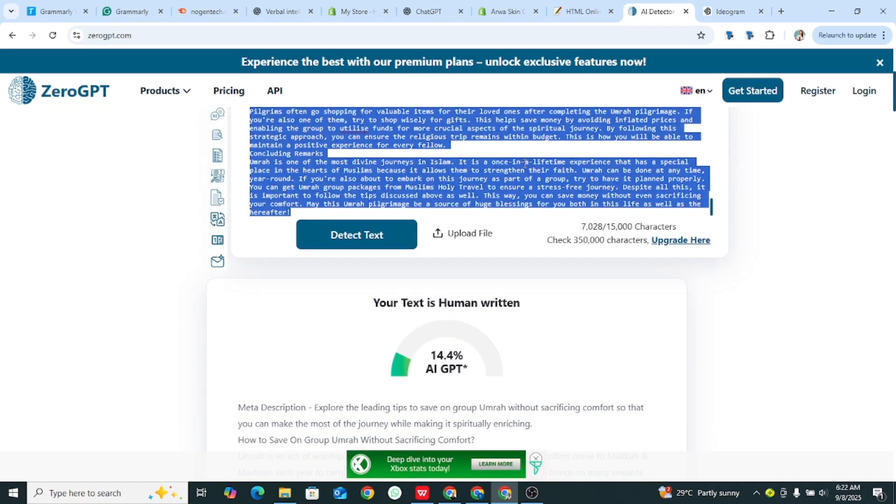
key("ctrl+v")
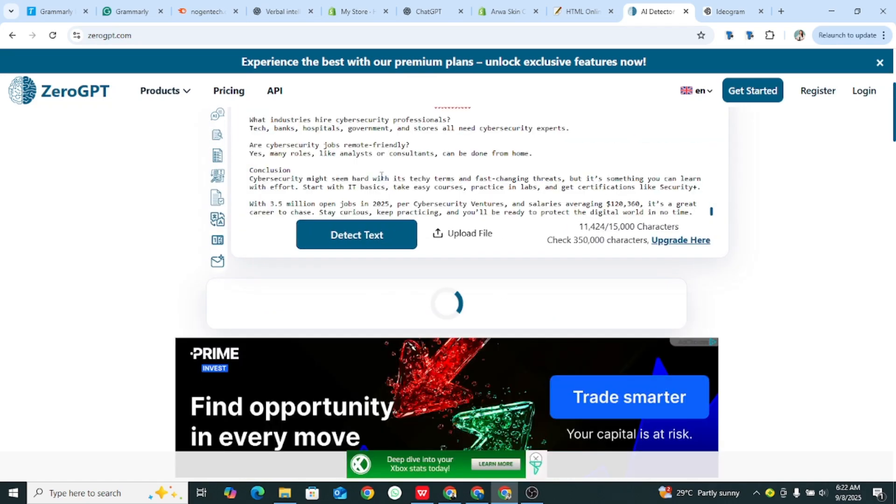
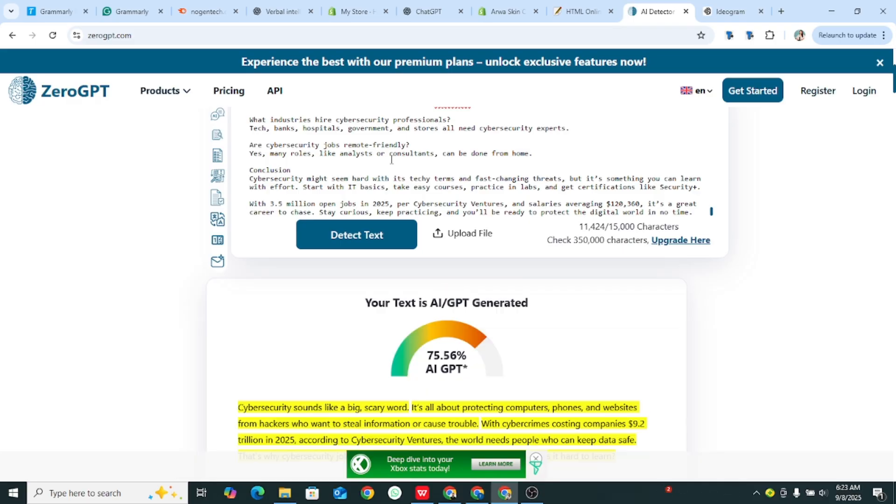
Examine which sentences of the article are highlighted in the AI detection result
scroll(386, 159, "down", 20)
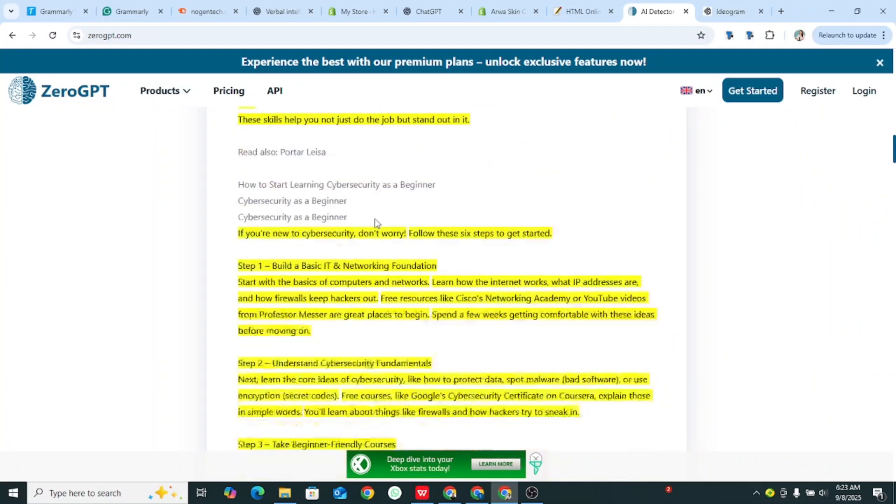
scroll(362, 200, "down", 20)
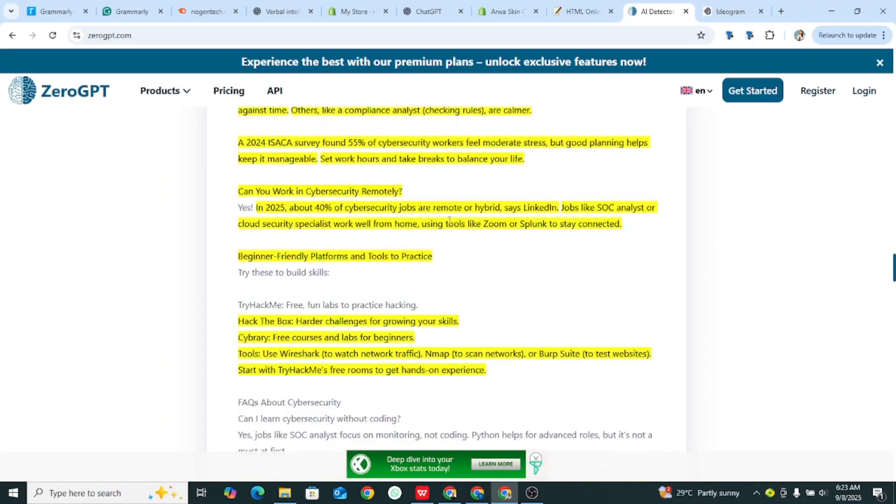
scroll(393, 223, "down", 5)
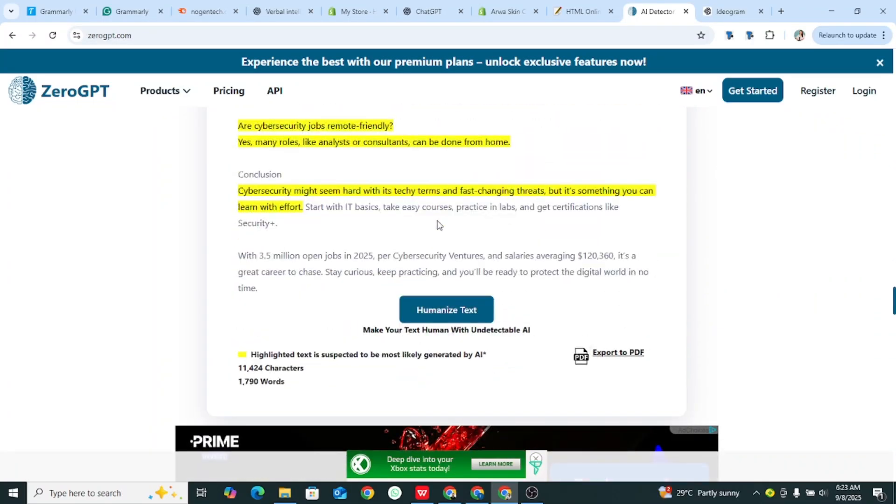
scroll(438, 224, "up", 20)
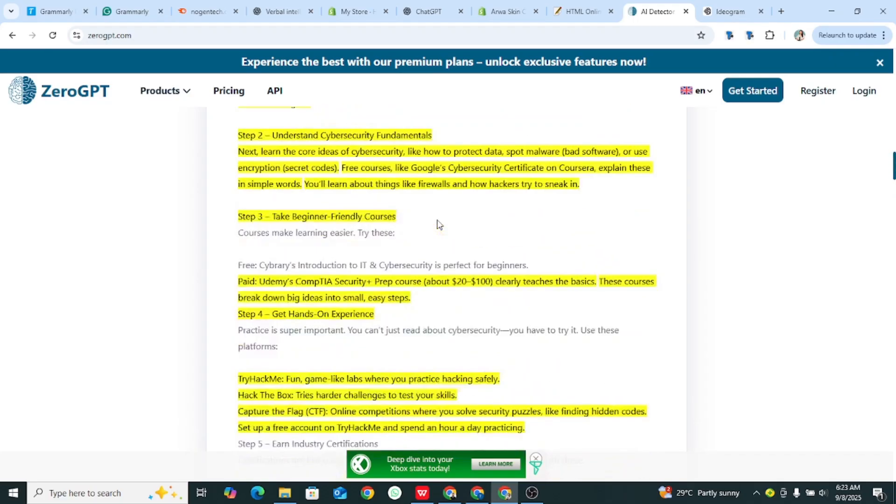
scroll(446, 205, "up", 6)
Search for QuillBot in a new browser tab and open its AI Humanizer
key("ctrl+t")
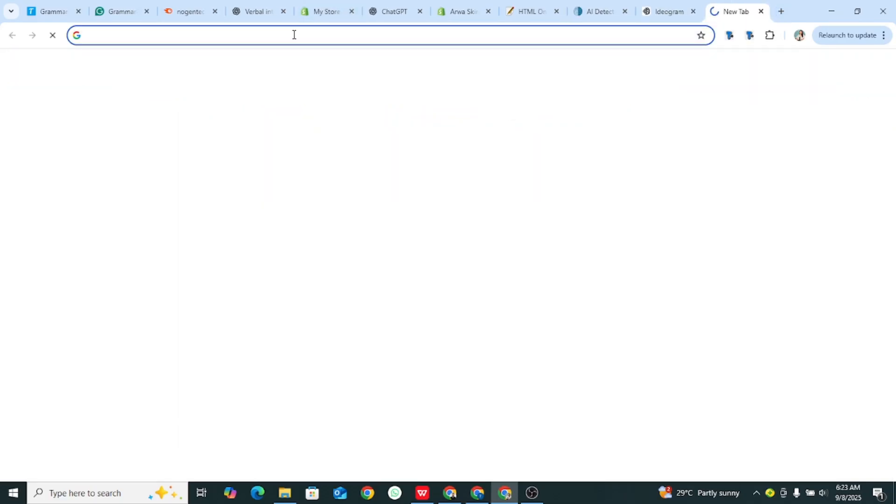
left_click(294, 34)
type("quil")
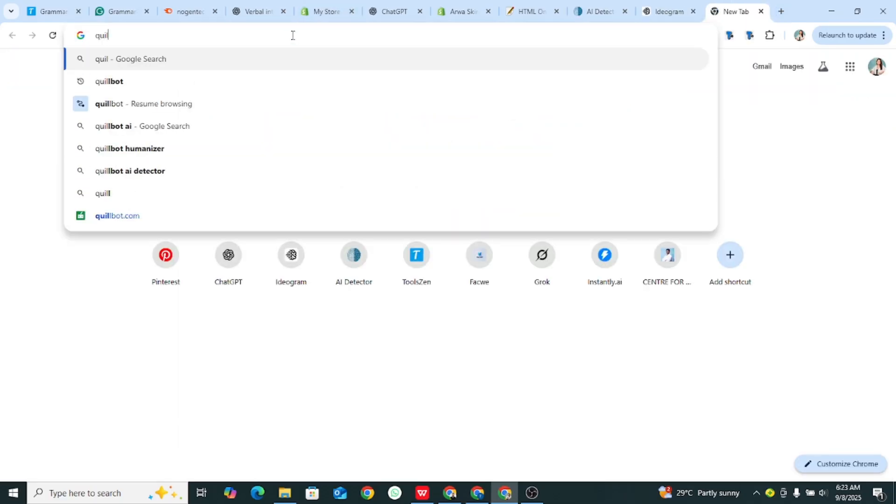
type("bot")
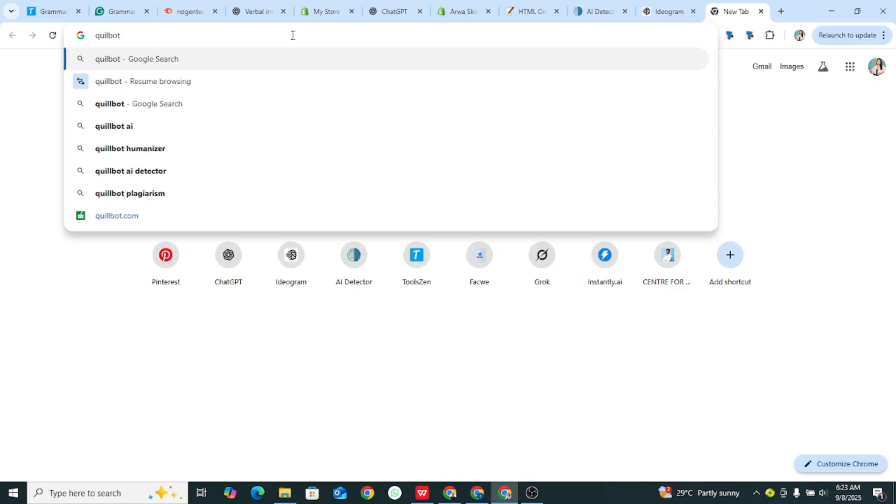
left_click(273, 145)
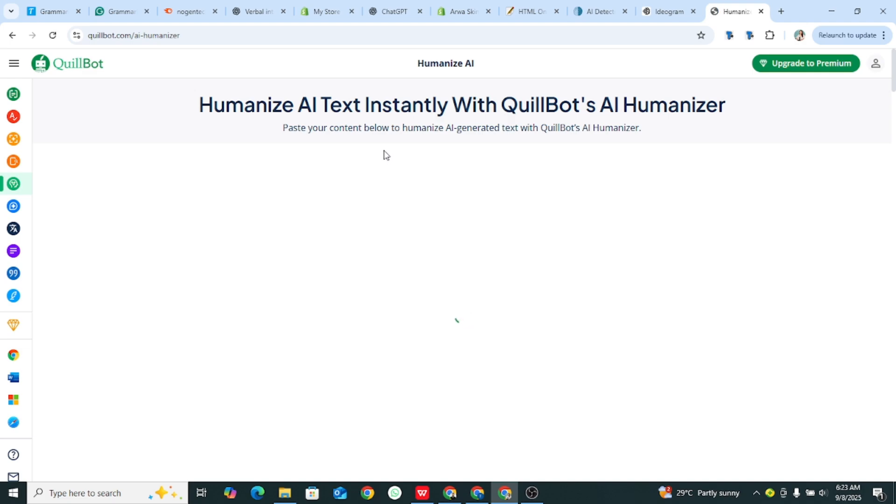
Copy the article's opening paragraph, starting "Cybersecurity sounds like a big, scary word", from the ZeroGPT result
left_click(597, 11)
scroll(262, 213, "up", 3)
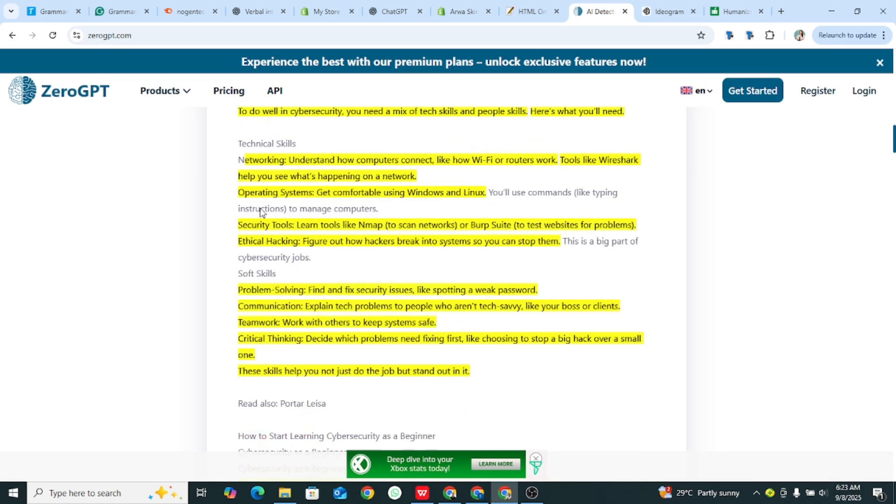
scroll(261, 212, "up", 10)
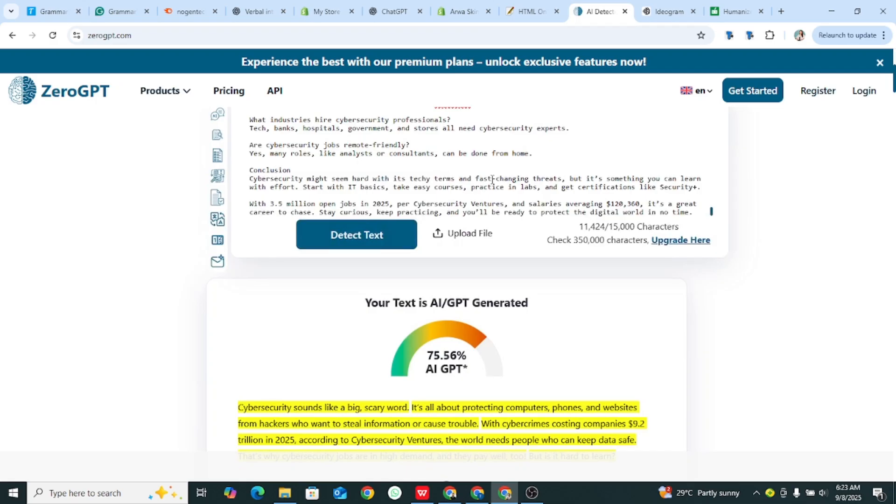
left_click(768, 14)
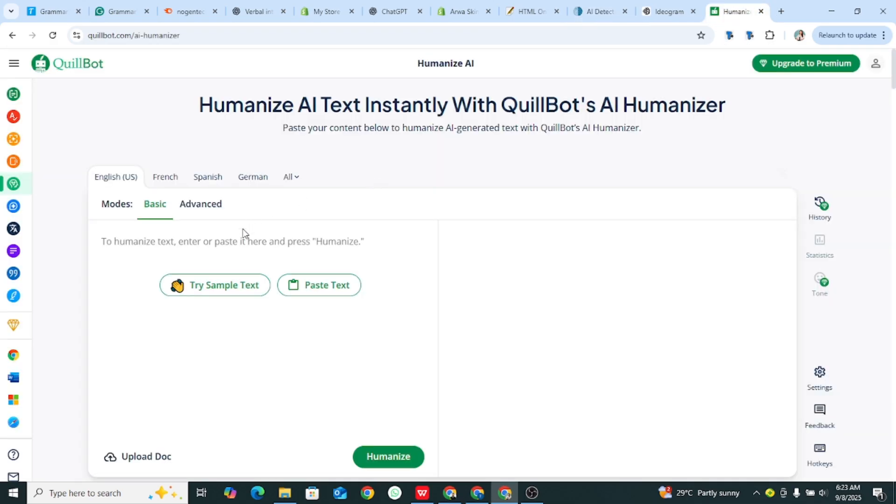
left_click(602, 11)
scroll(430, 261, "down", 5)
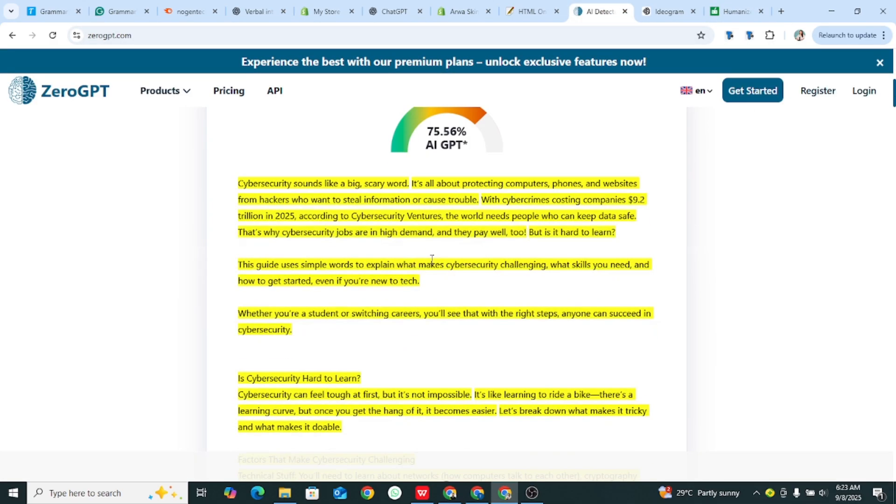
double_click(426, 204)
triple_click(425, 206)
key("ctrl+c")
Switch to QuillBot's AI Humanizer, paste the copied opening paragraph, humanize it in Basic mode, and dismiss the Google sign-in prompt
left_click(721, 12)
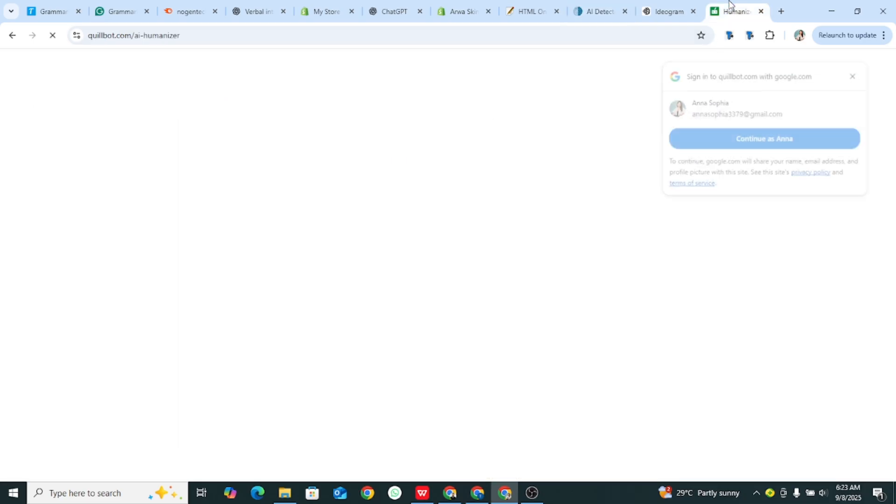
scroll(288, 239, "down", 2)
left_click(218, 177)
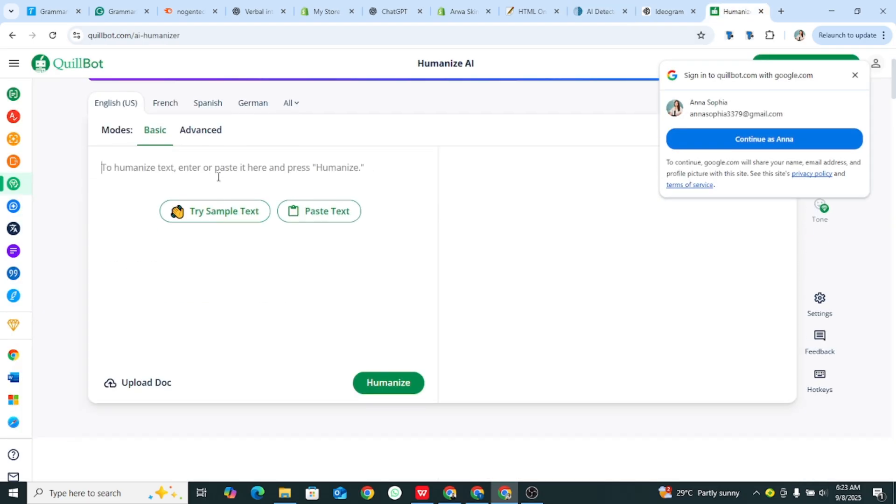
key("ctrl+v")
left_click(394, 382)
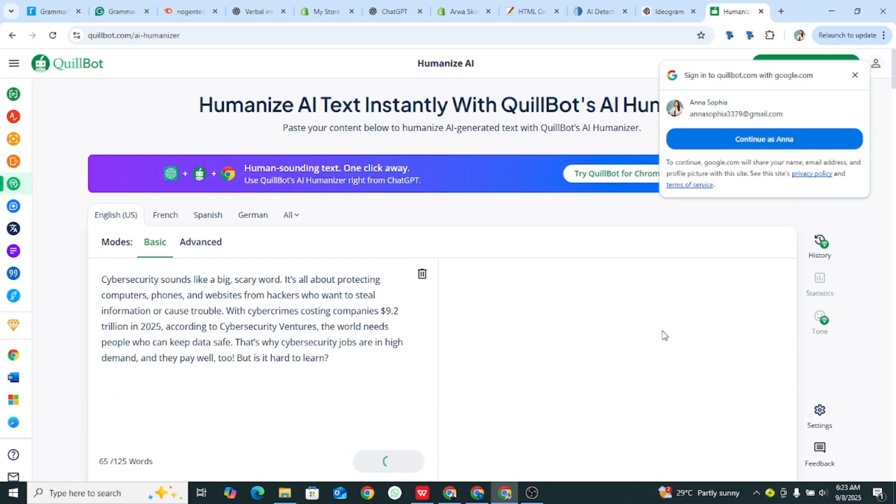
scroll(665, 336, "down", 2)
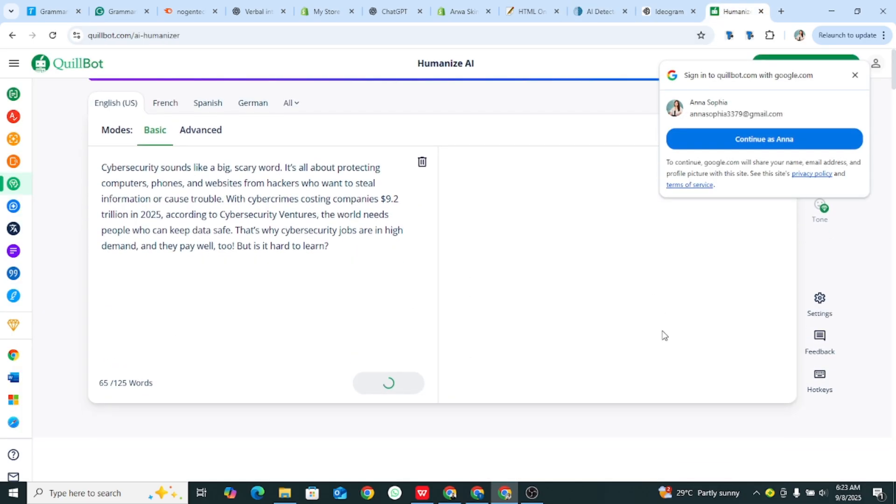
left_click(855, 76)
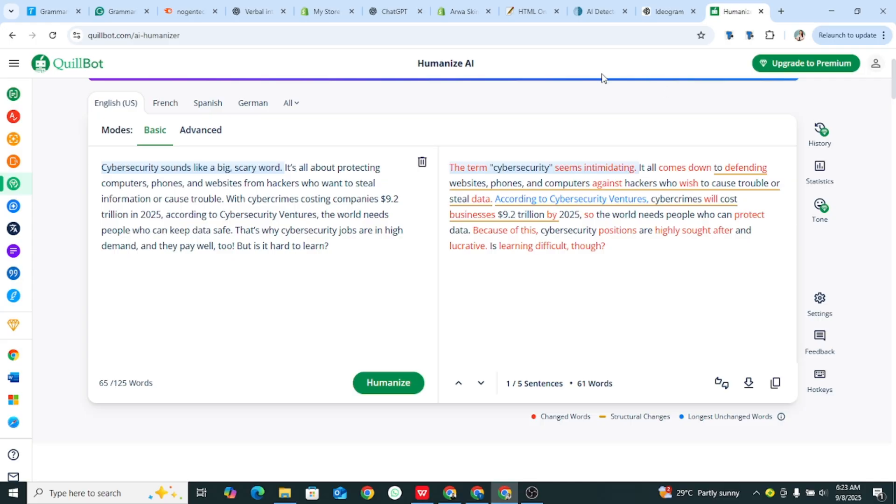
left_click(600, 11)
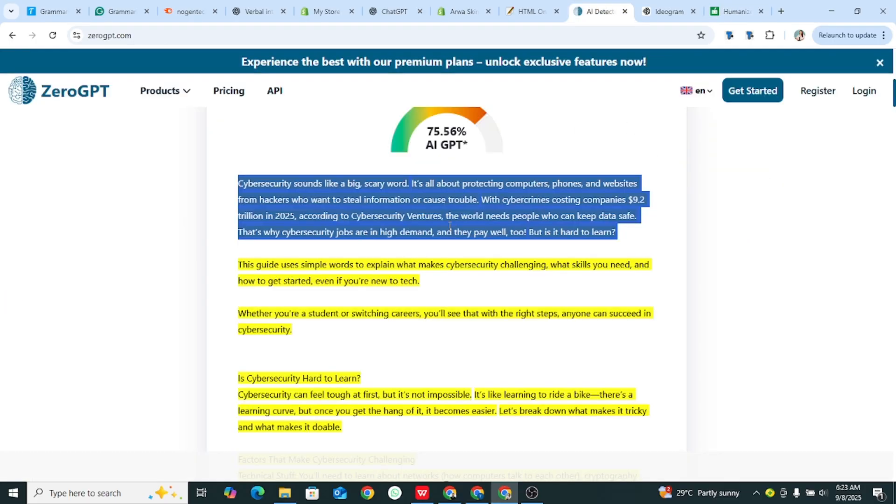
left_click(544, 195)
left_click(730, 4)
Search for "plagiarism checker" in a new browser tab and open Duplichecker's free plagiarism checker
left_click(782, 12)
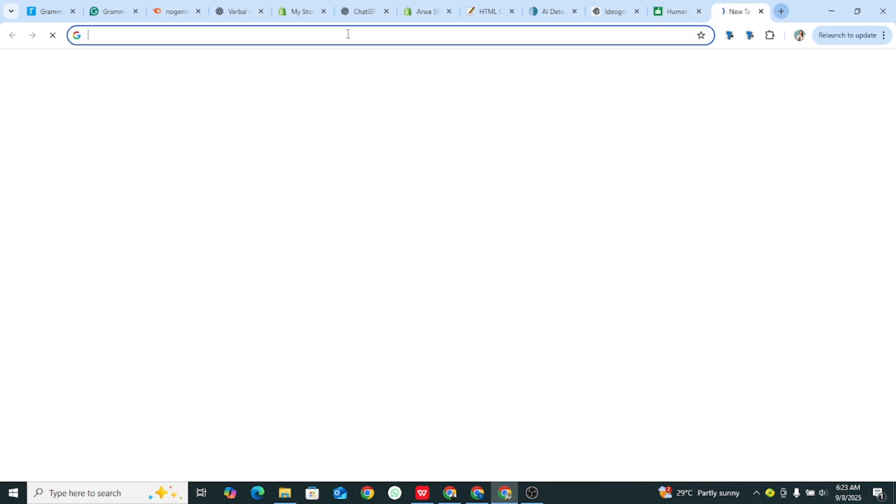
left_click(340, 35)
type("pla")
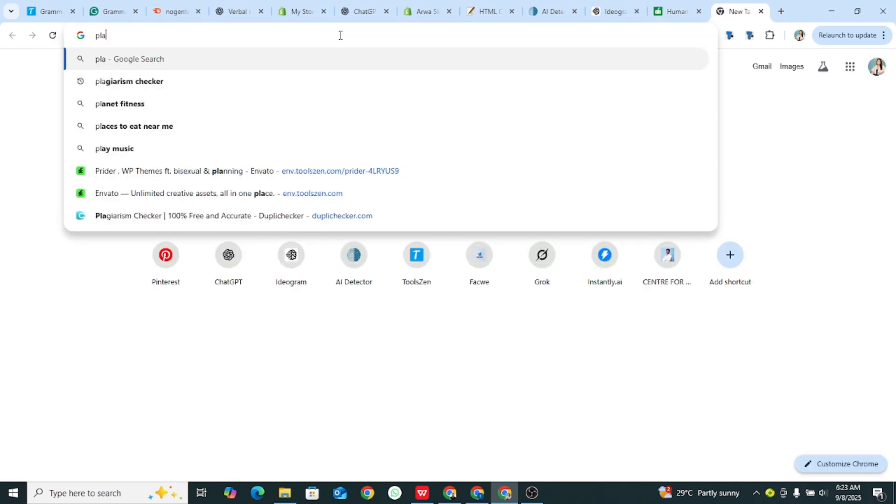
left_click(366, 111)
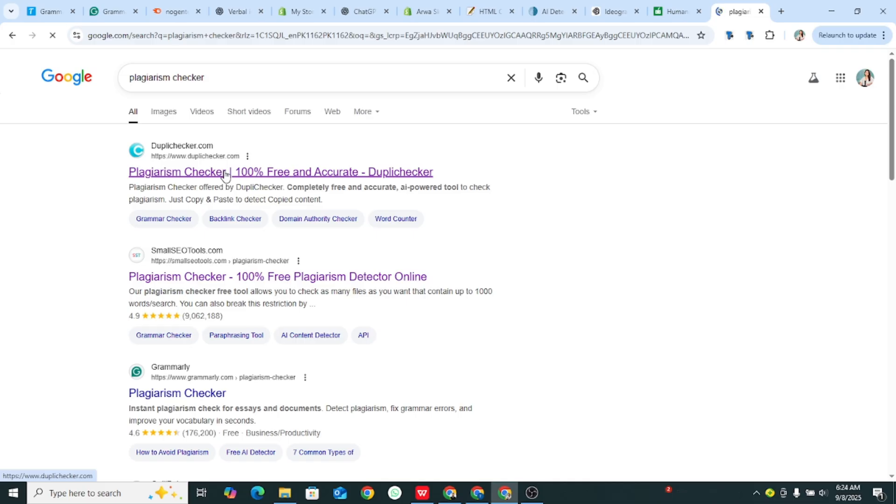
left_click(225, 175)
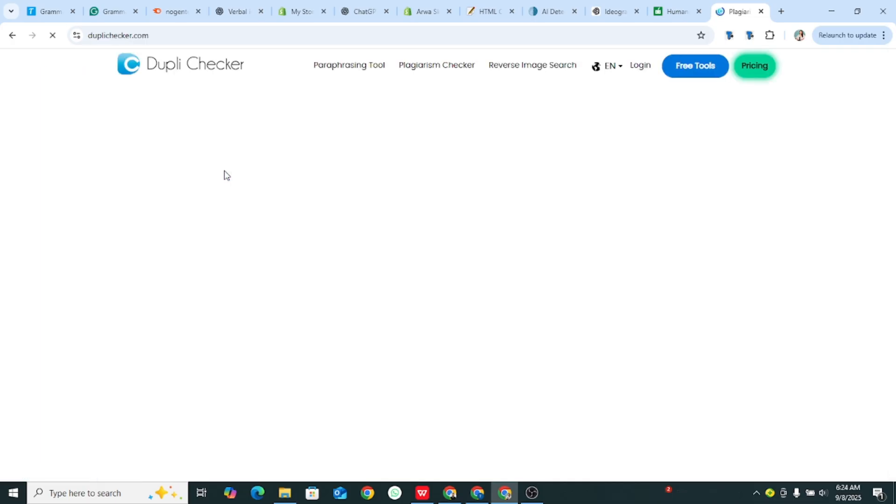
scroll(290, 129, "down", 3)
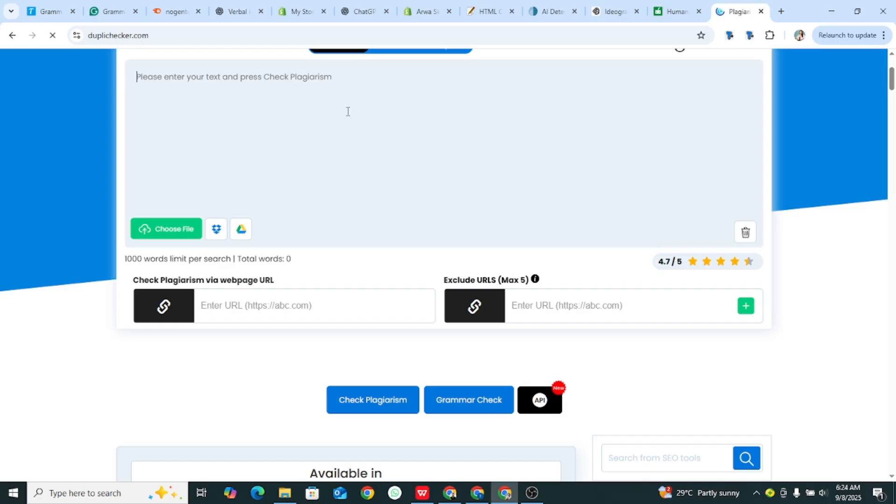
Copy the full cybersecurity article from ZeroGPT's text input and paste it into Duplichecker's plagiarism checker
left_click(542, 10)
scroll(479, 212, "up", 5)
key("ctrl+a")
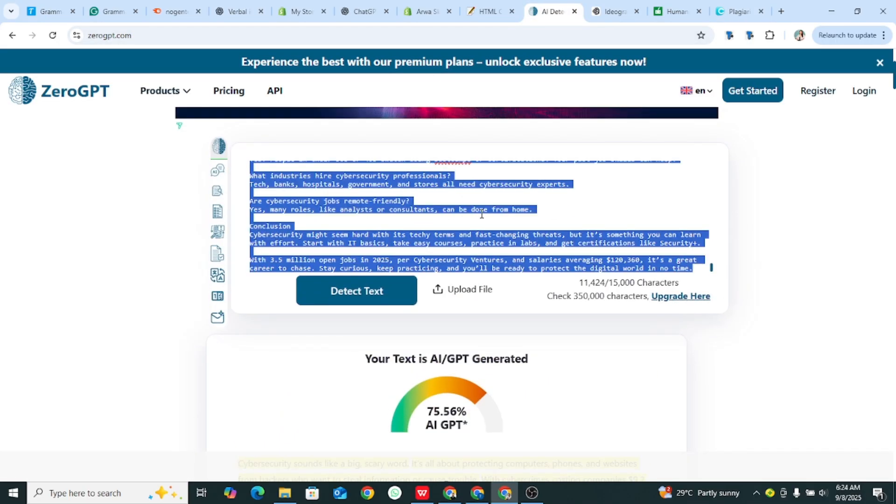
left_click(740, 10)
key("ctrl+v")
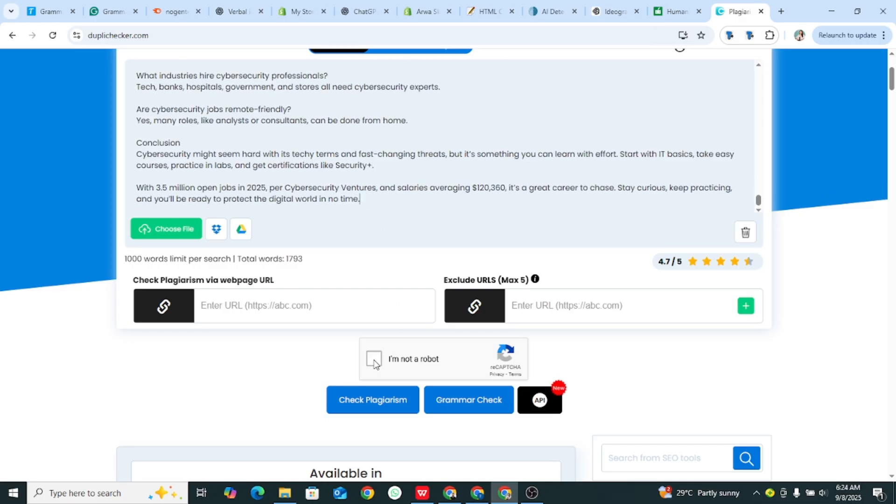
scroll(373, 362, "down", 1)
scroll(373, 363, "down", 2)
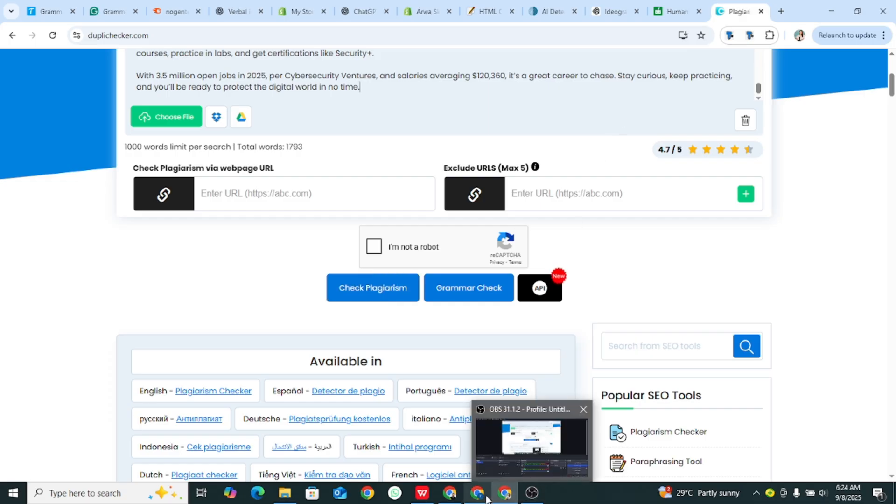
Switch to the published "Is Cybersecurity Hard?" post on WyWape and examine its header and how the post appears on the site's home page
left_click(450, 494)
scroll(868, 144, "up", 5)
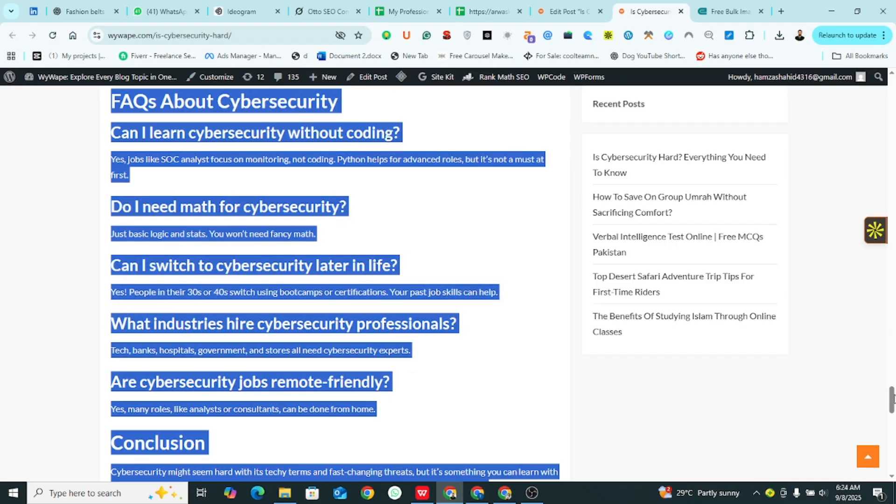
left_click_drag(891, 410, 890, 106)
scroll(467, 135, "up", 2)
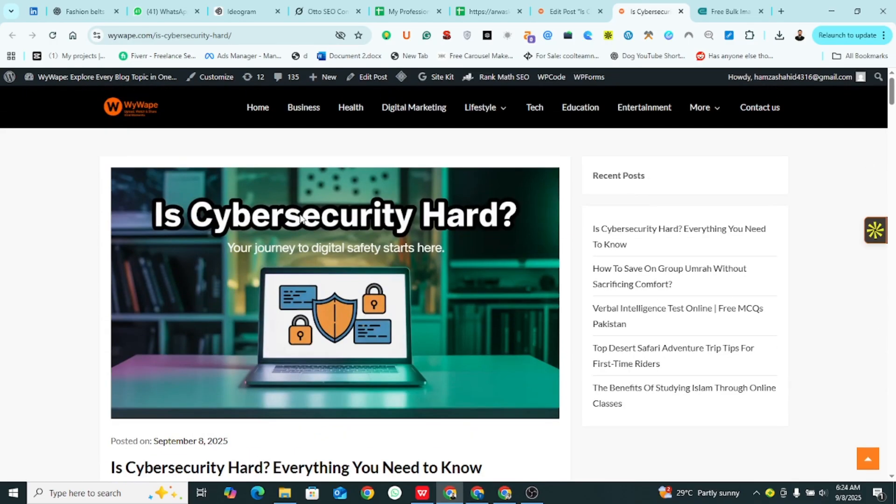
left_click(117, 116)
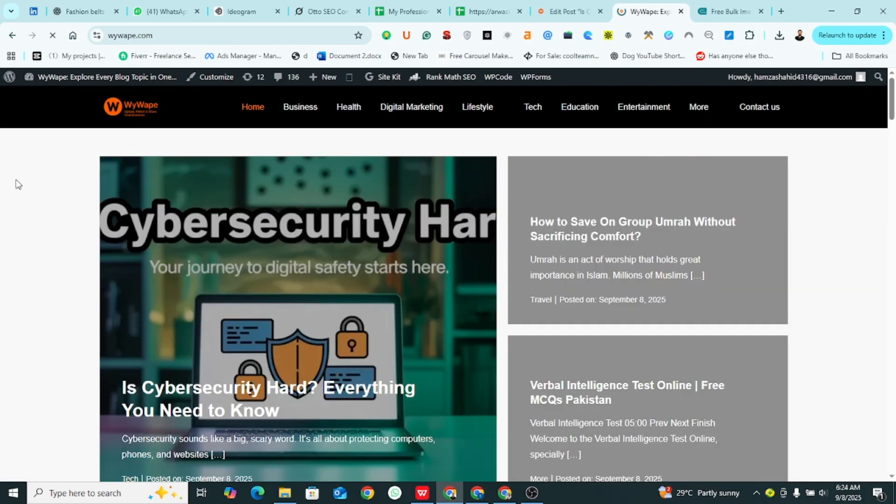
scroll(20, 211, "down", 3)
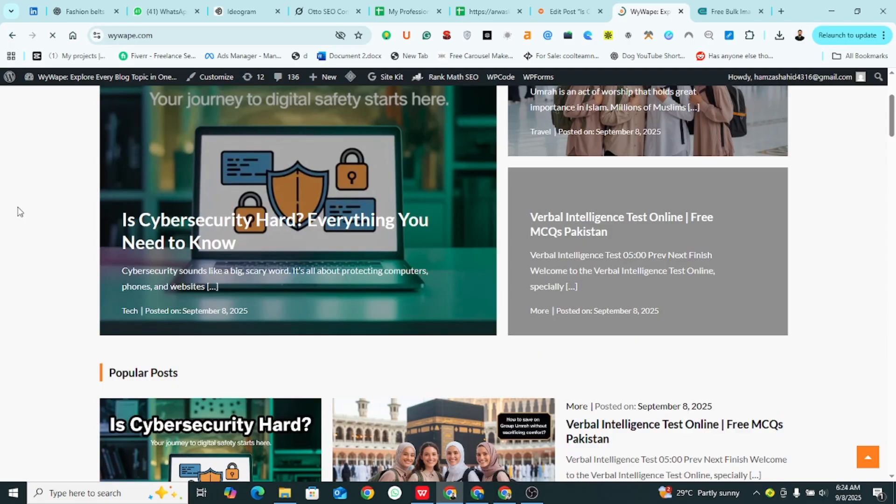
scroll(20, 211, "up", 3)
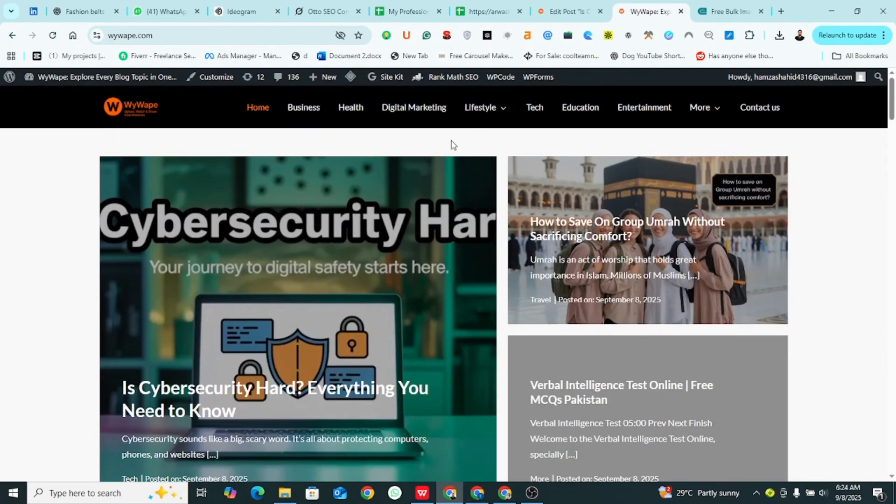
scroll(422, 257, "down", 3)
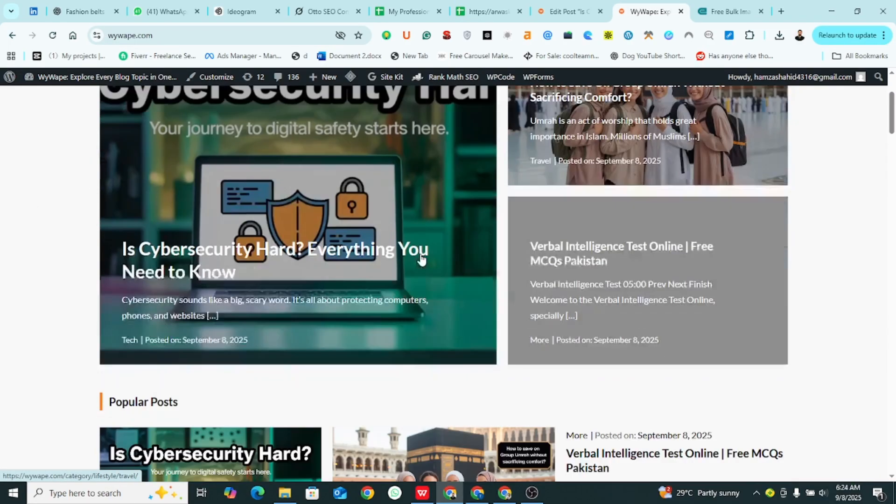